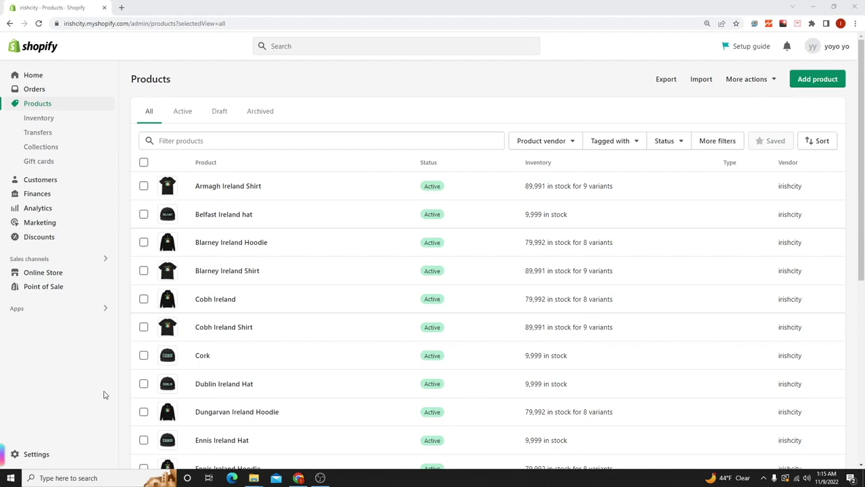
- Look through the store's full product list and open the online store's home page
scroll(274, 329, "down", 5)
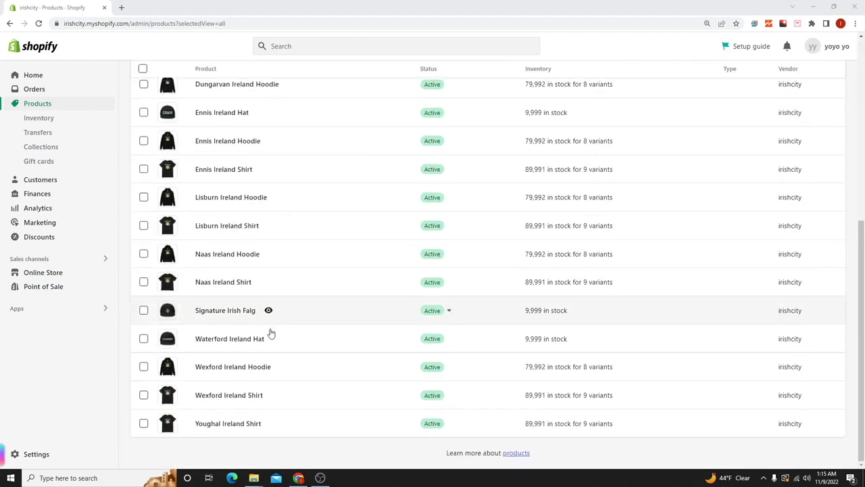
scroll(265, 349, "up", 4)
scroll(230, 336, "up", 1)
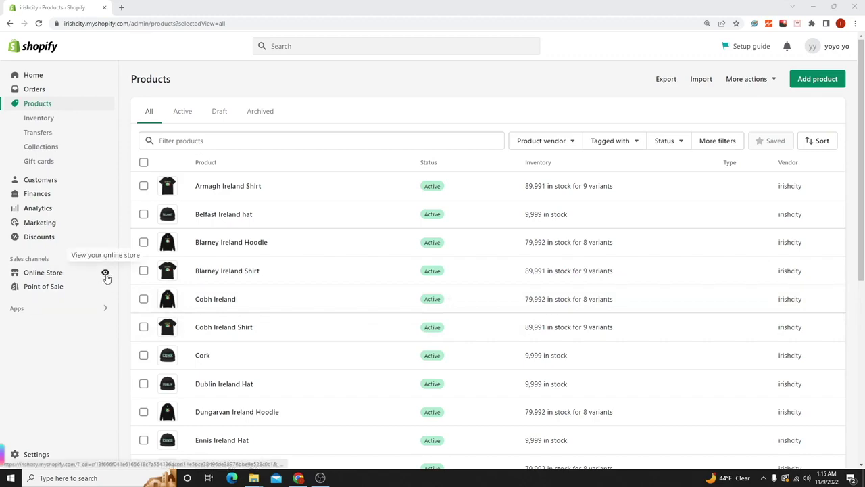
scroll(236, 266, "down", 2)
scroll(238, 324, "up", 1)
scroll(237, 337, "down", 4)
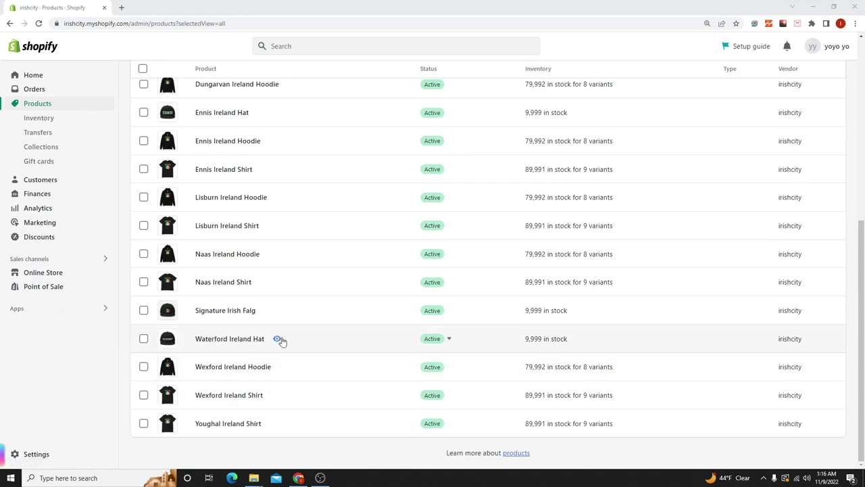
scroll(245, 331, "up", 5)
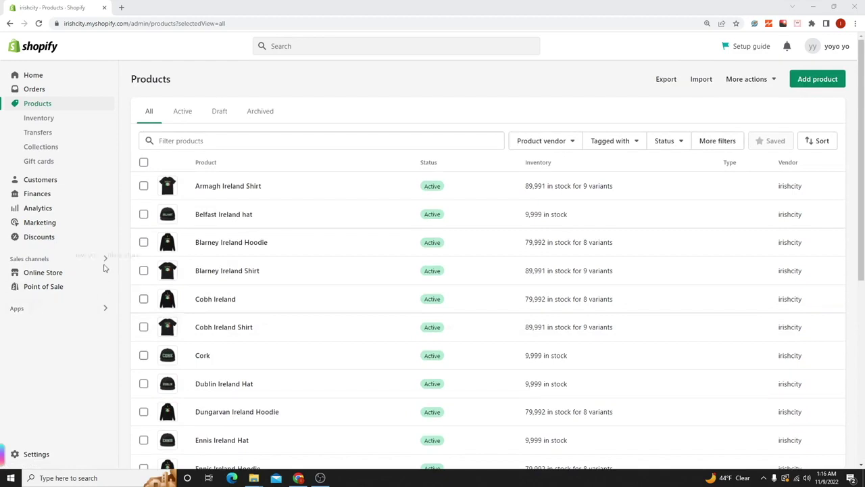
left_click(105, 271)
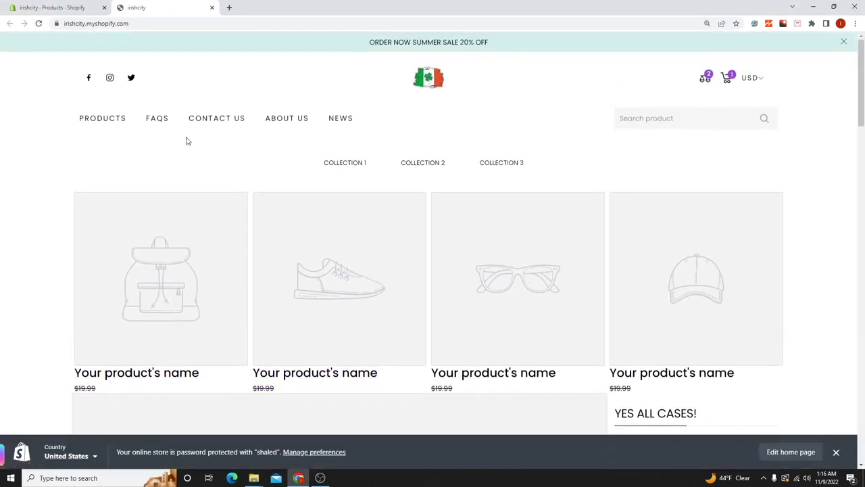
- Preview the Ennis Ireland Hat on the online store from the admin product list and examine its product page
left_click(45, 7)
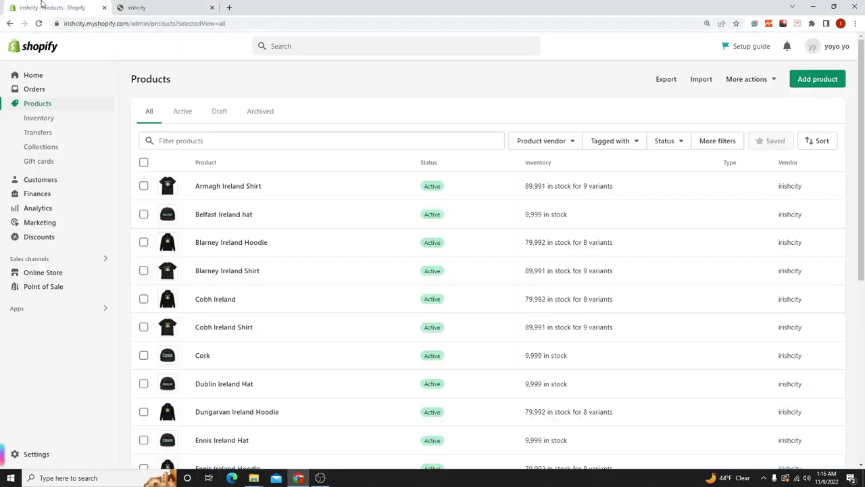
scroll(297, 341, "down", 3)
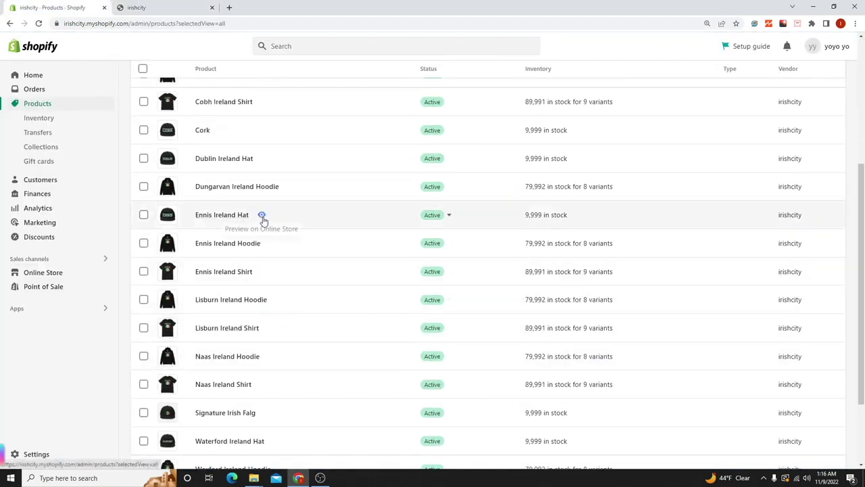
left_click(263, 217)
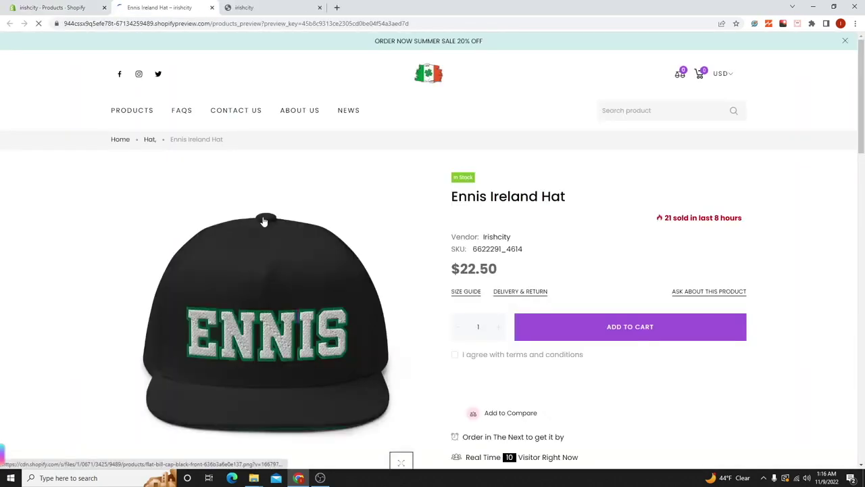
scroll(797, 436, "down", 1)
scroll(798, 435, "down", 3)
scroll(766, 405, "up", 3)
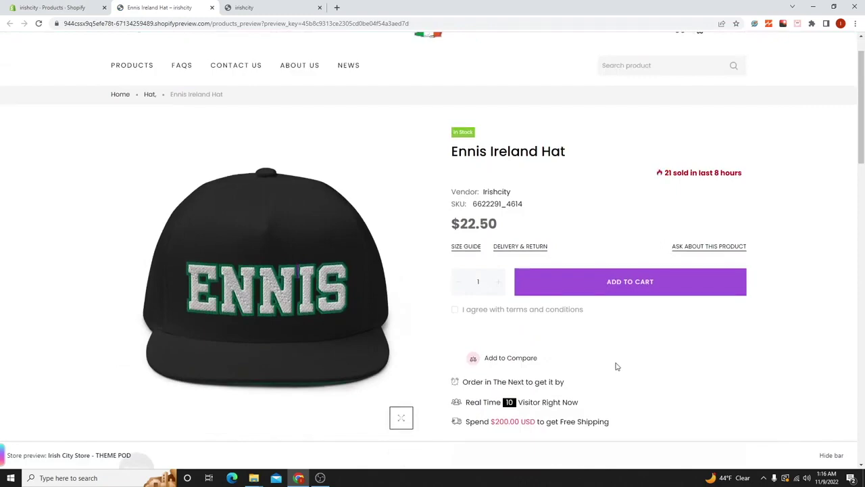
scroll(616, 367, "down", 8)
scroll(363, 342, "up", 4)
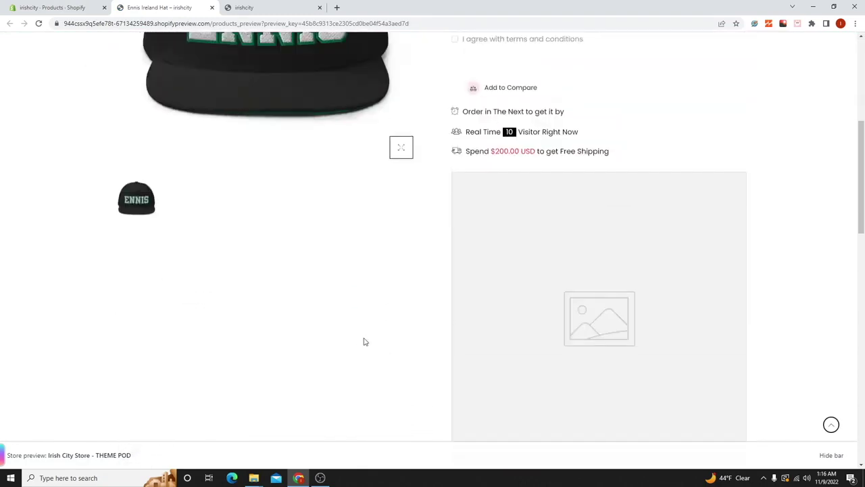
scroll(364, 341, "up", 5)
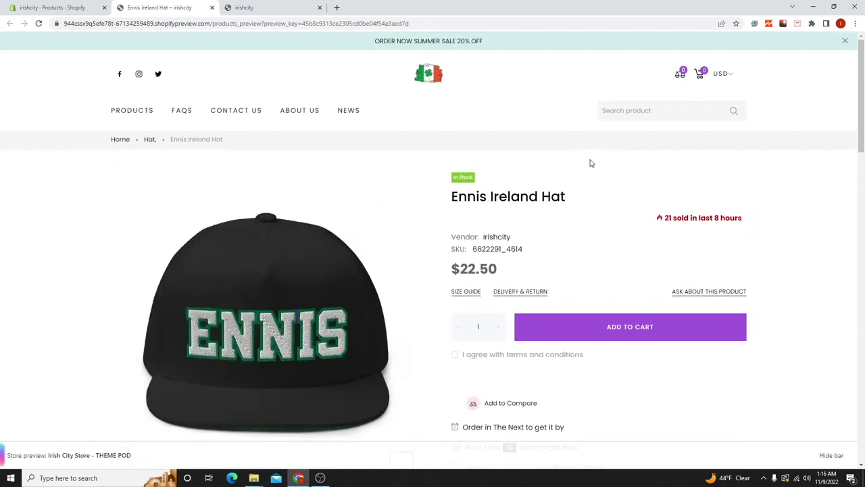
scroll(560, 197, "down", 1)
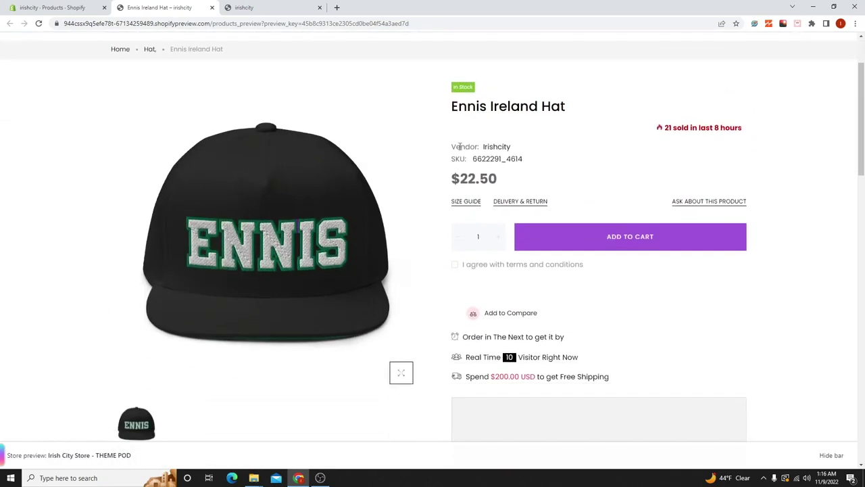
scroll(371, 197, "up", 1)
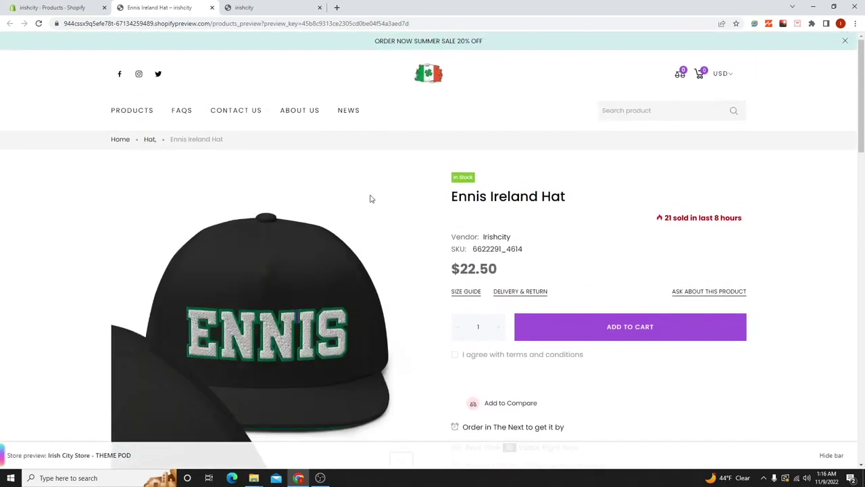
scroll(427, 156, "down", 2)
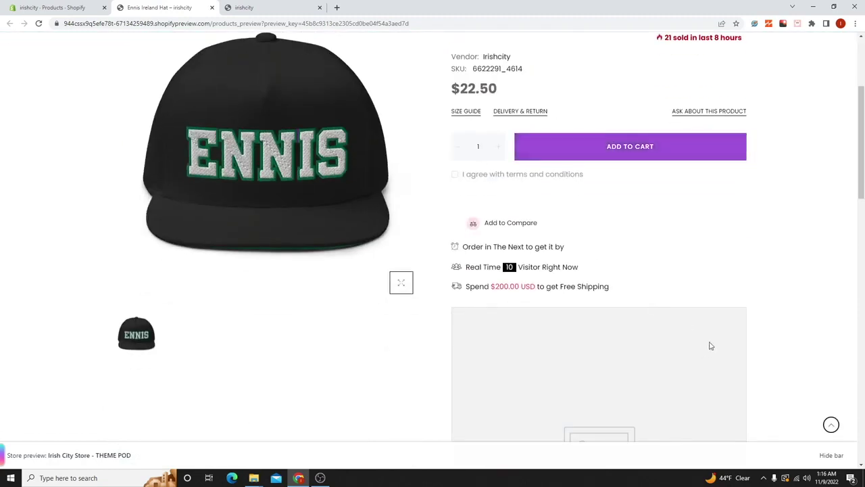
scroll(709, 345, "up", 1)
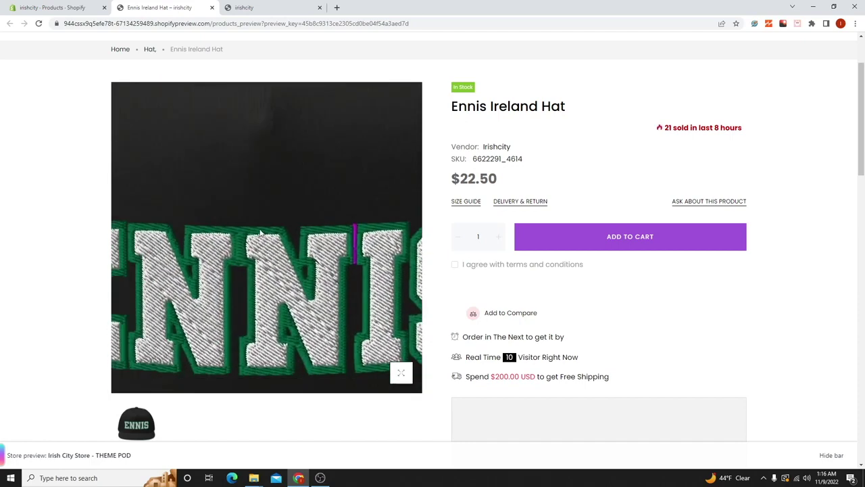
scroll(229, 126, "up", 2)
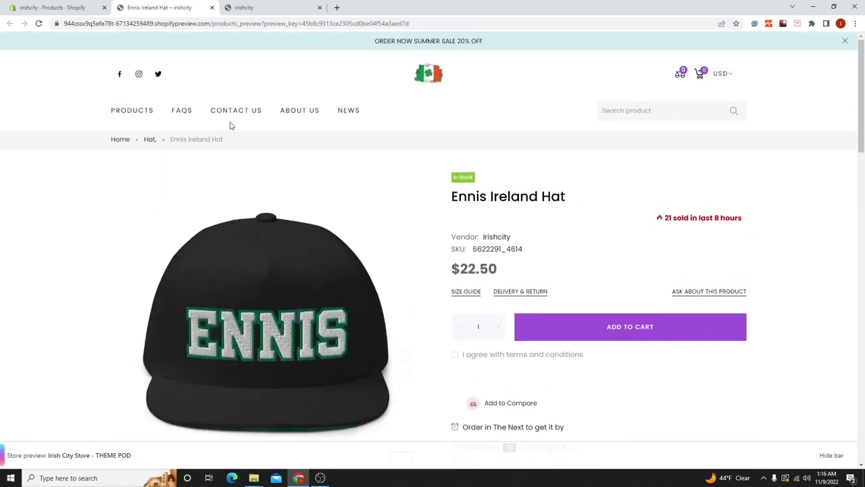
- Open the Hat collection from the product page and look over the hats in it
left_click(149, 139)
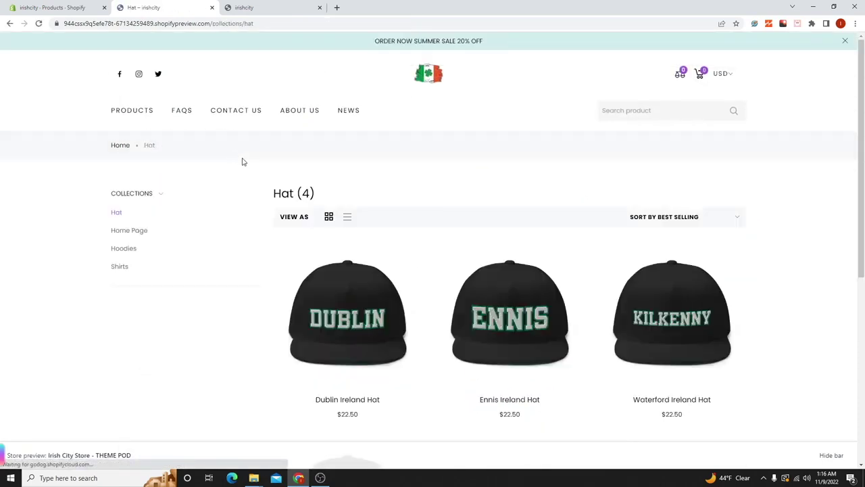
scroll(537, 291, "down", 5)
scroll(572, 234, "up", 3)
scroll(511, 282, "down", 1)
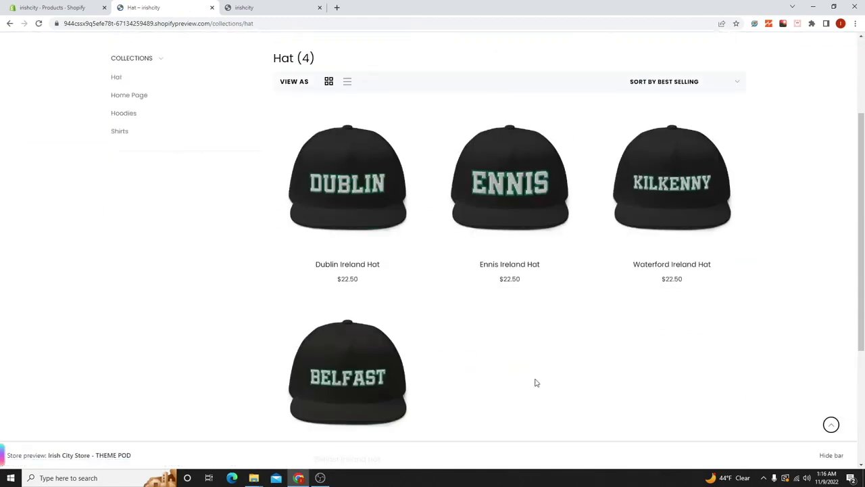
scroll(436, 351, "up", 2)
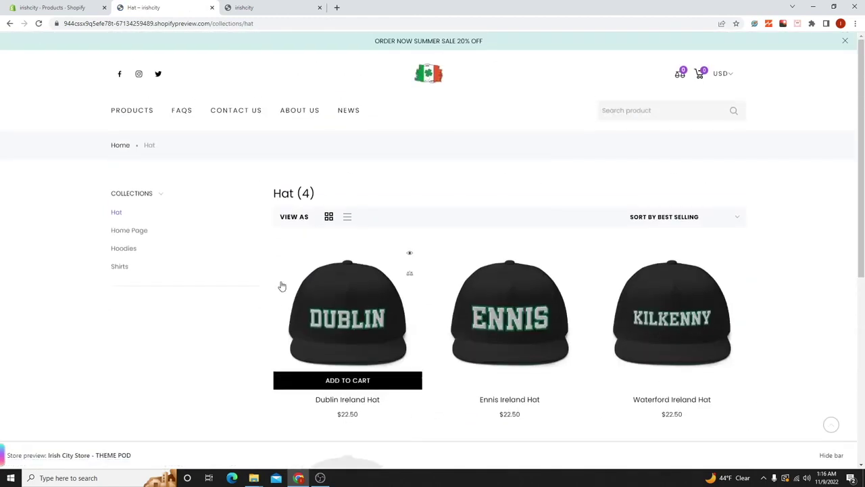
- Open themepodshop.com in a new tab and look over its offer, sales results and feature list
left_click(336, 8)
type("the")
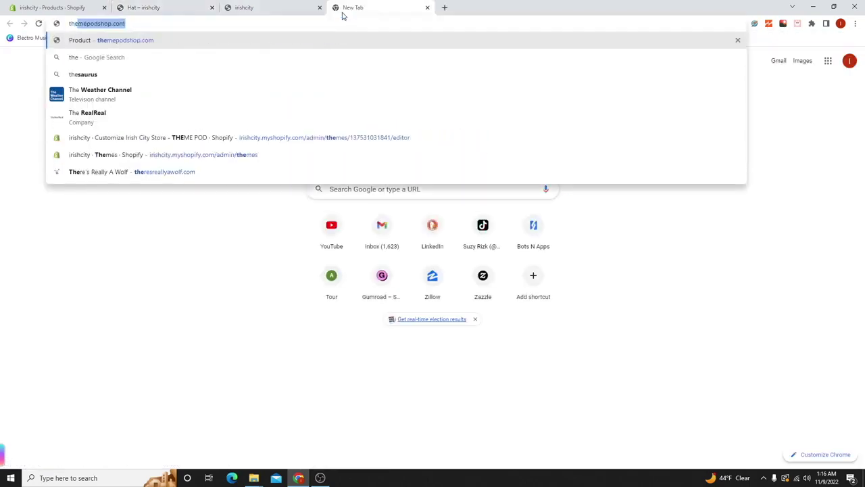
key("Return")
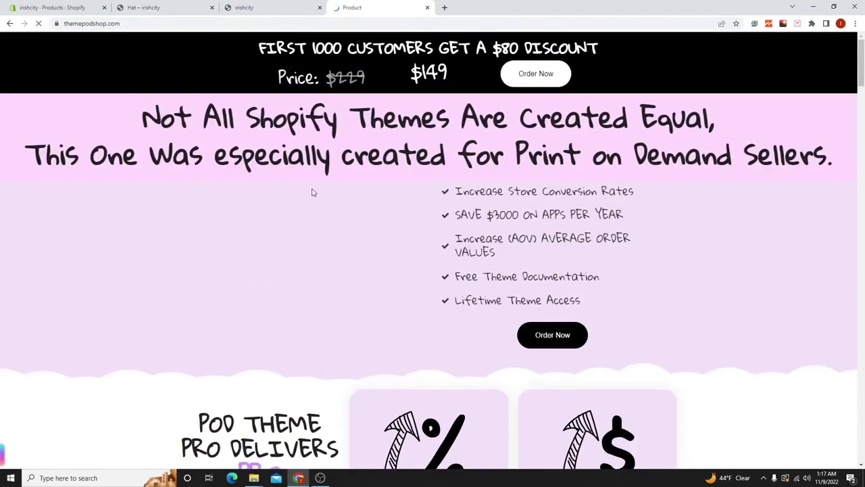
scroll(321, 193, "down", 5)
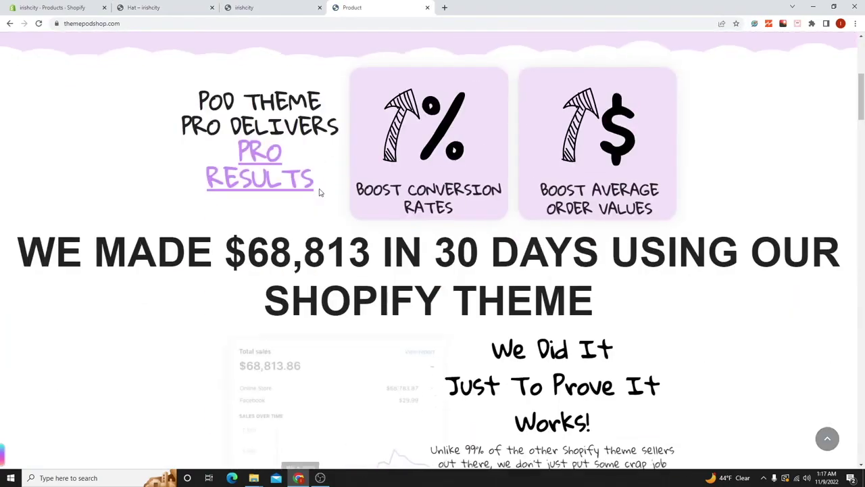
scroll(318, 189, "up", 5)
scroll(317, 196, "down", 10)
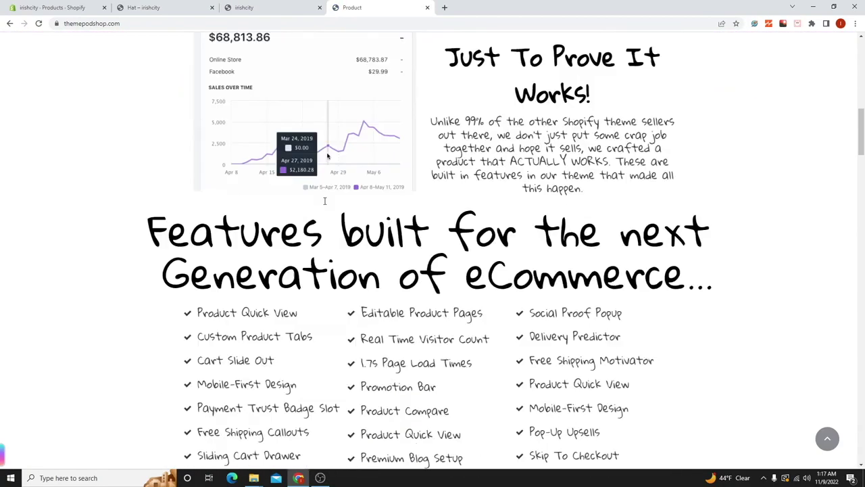
scroll(278, 154, "up", 3)
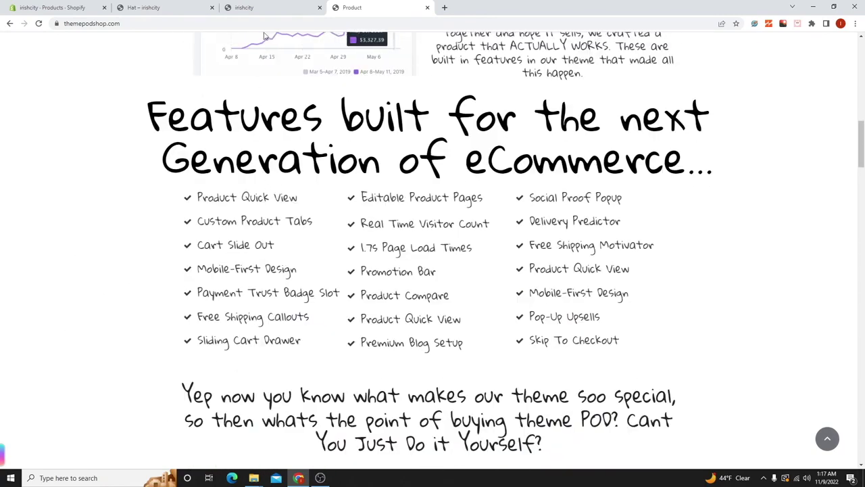
scroll(338, 179, "up", 8)
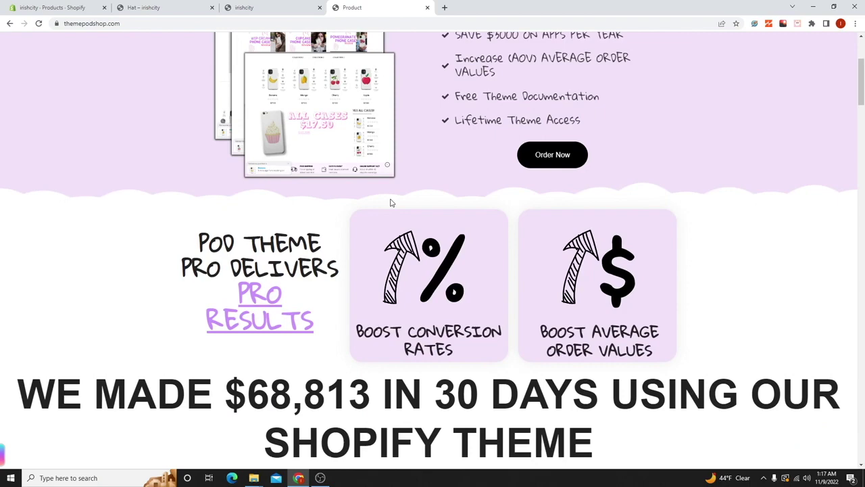
scroll(388, 202, "up", 3)
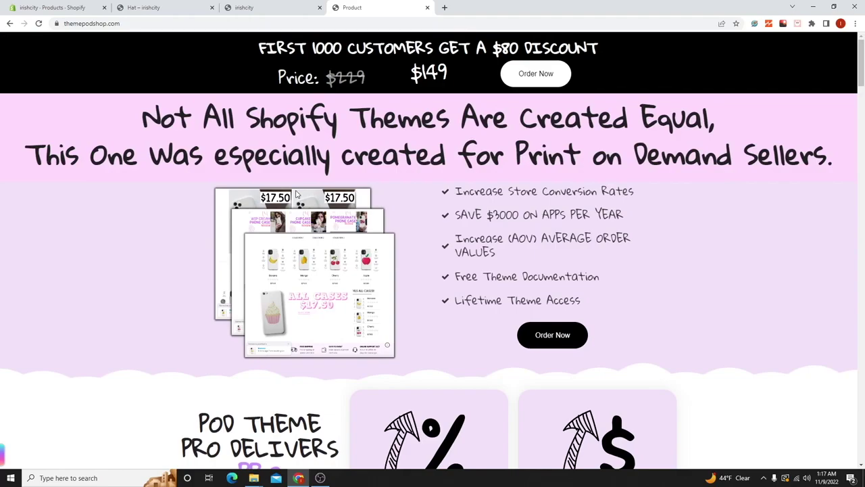
- Examine the theme page's app cost comparison, product page examples and the Theme POD Pro versus others section
scroll(295, 195, "down", 20)
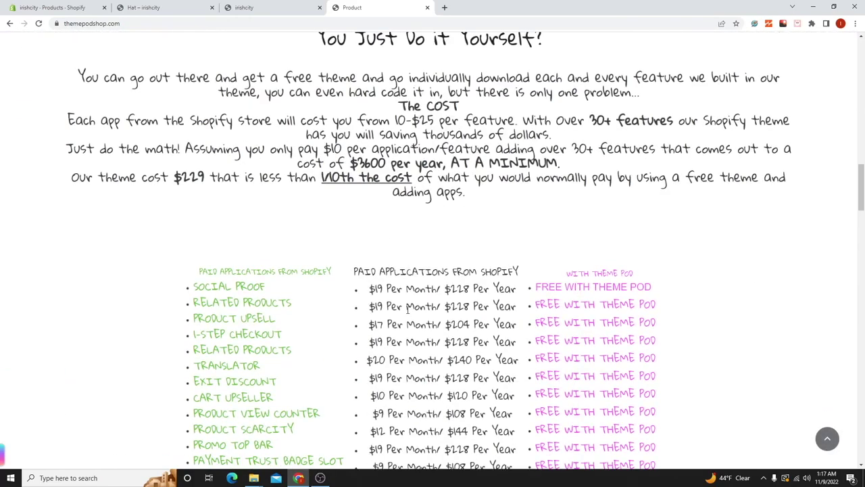
scroll(408, 310, "down", 15)
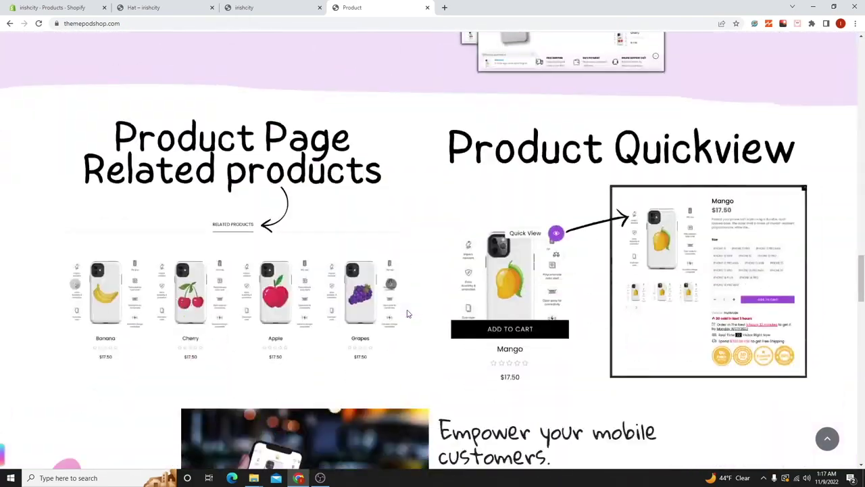
scroll(408, 313, "down", 15)
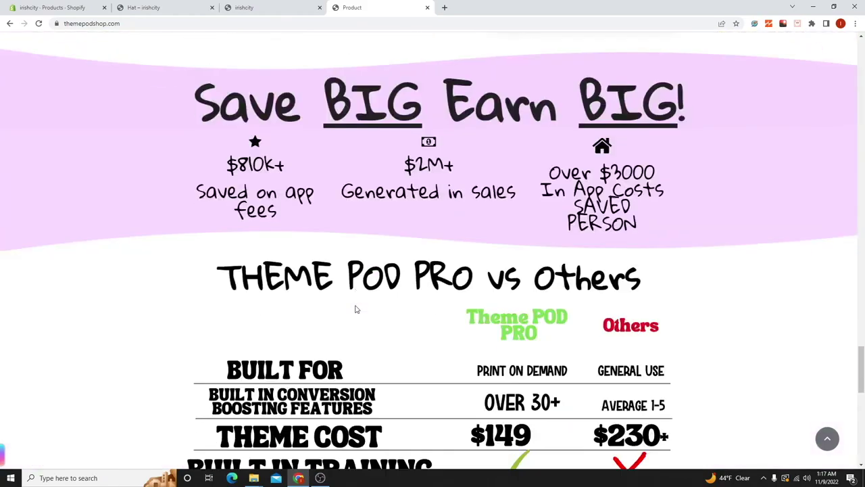
scroll(356, 308, "down", 3)
scroll(355, 309, "down", 4)
scroll(340, 309, "up", 10)
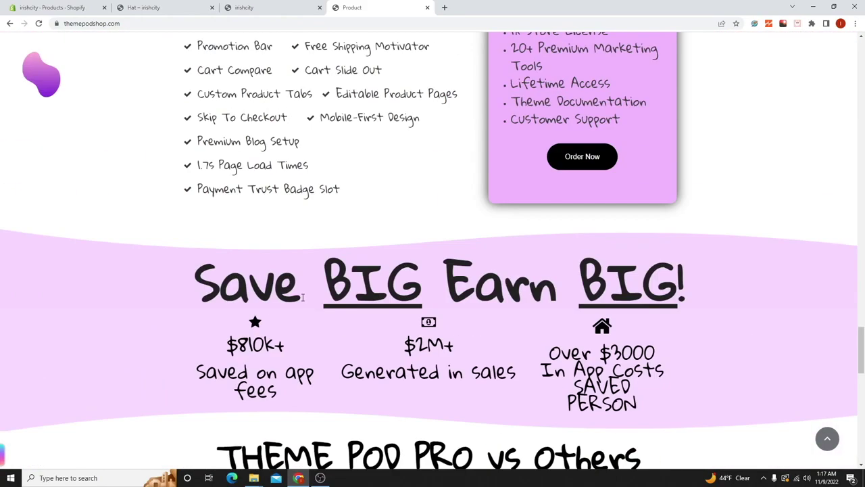
- Switch back to the Shopify admin and open the Collections list to check the product conditions
left_click(122, 7)
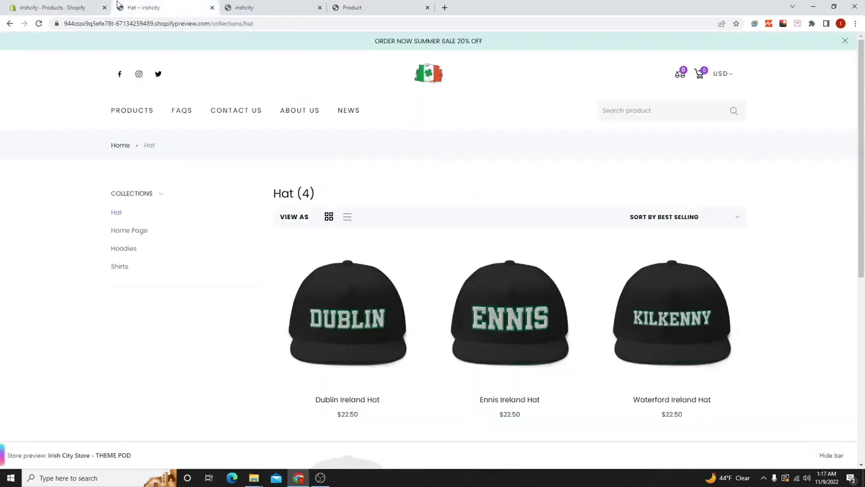
left_click(40, 7)
scroll(302, 270, "up", 5)
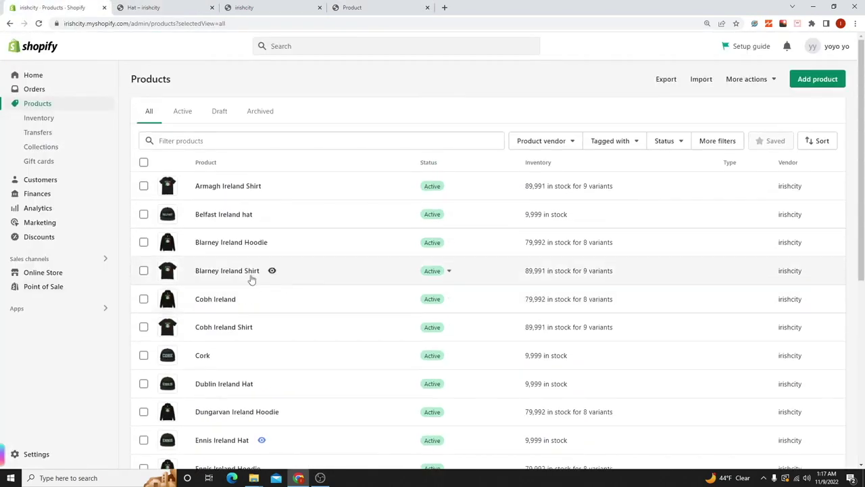
left_click(42, 147)
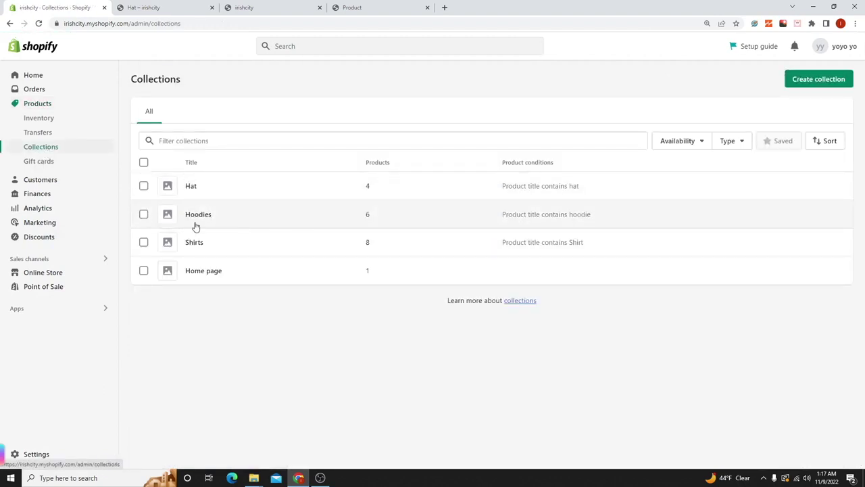
- Look through the product list's titles, retitle the Cork product as "Cork Ireland hat" and save it
left_click(41, 108)
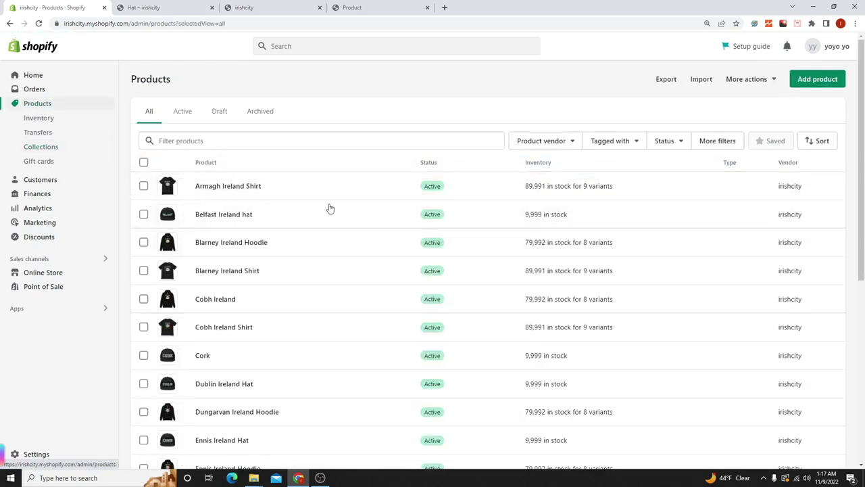
scroll(318, 295, "down", 2)
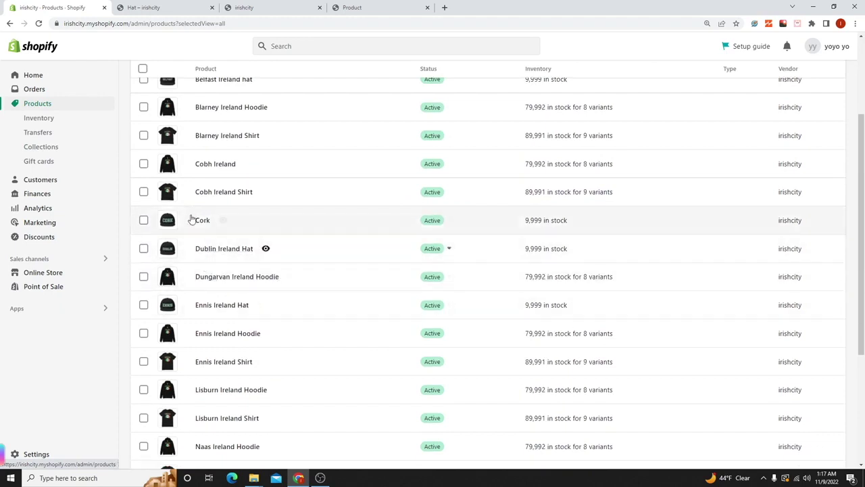
scroll(269, 306, "up", 2)
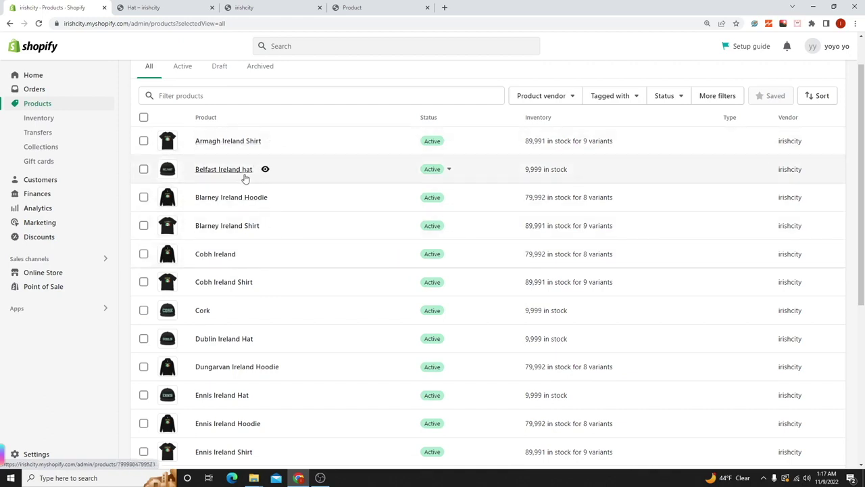
scroll(240, 296, "down", 2)
scroll(240, 296, "up", 2)
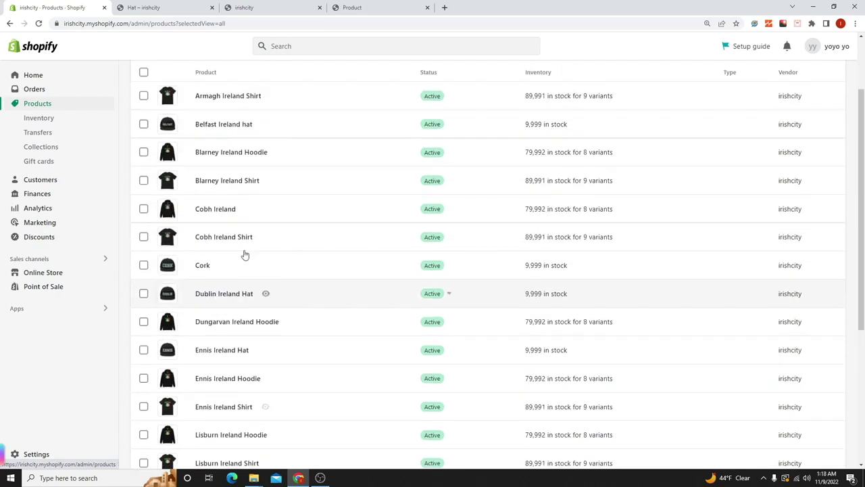
left_click(202, 267)
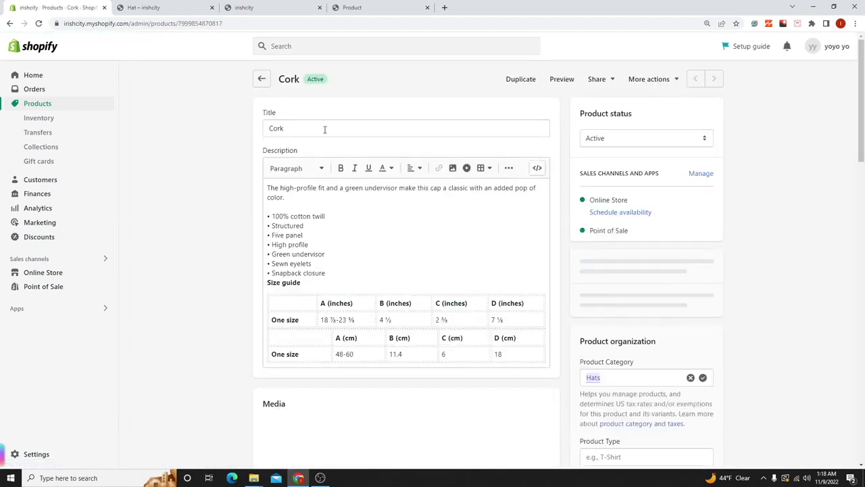
left_click(325, 132)
type("Ireland hat")
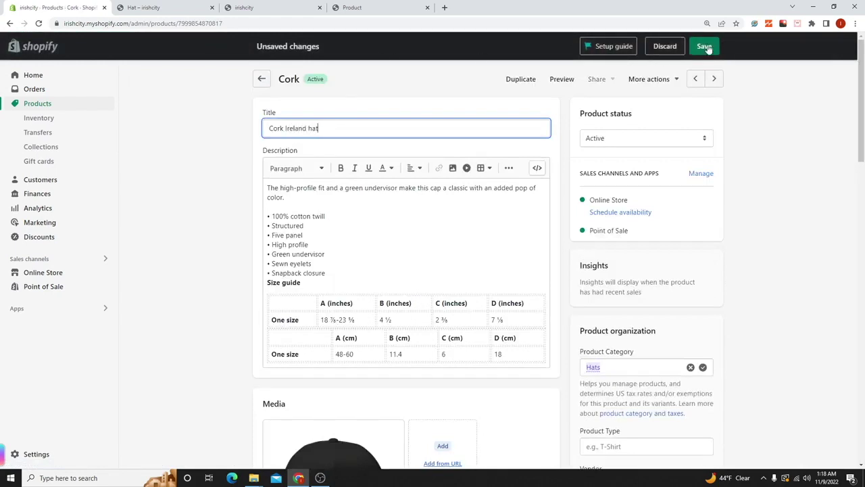
left_click(703, 46)
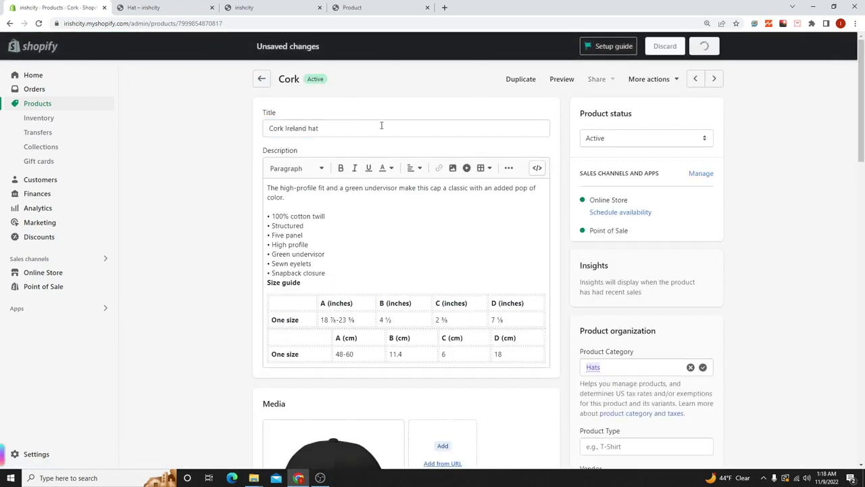
- Capitalize the last word so the title reads "Cork Ireland Hat", save it and return to the product list
left_click(313, 129)
key("BackSpace")
type("H")
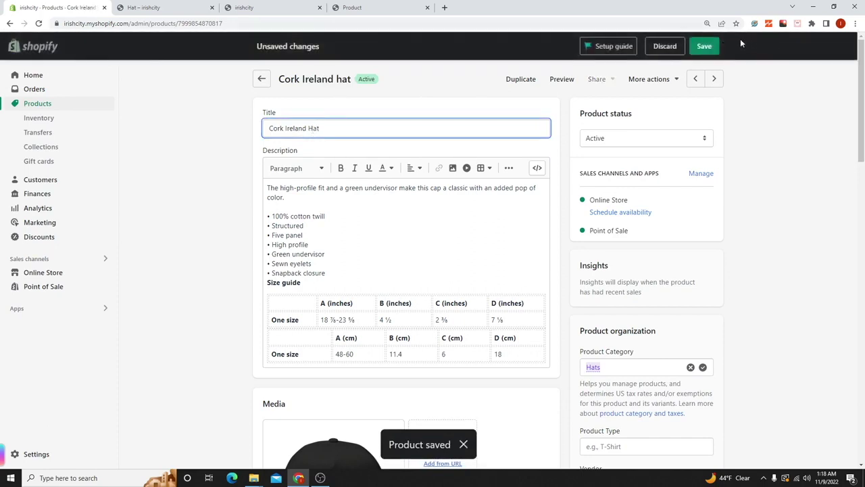
left_click(704, 46)
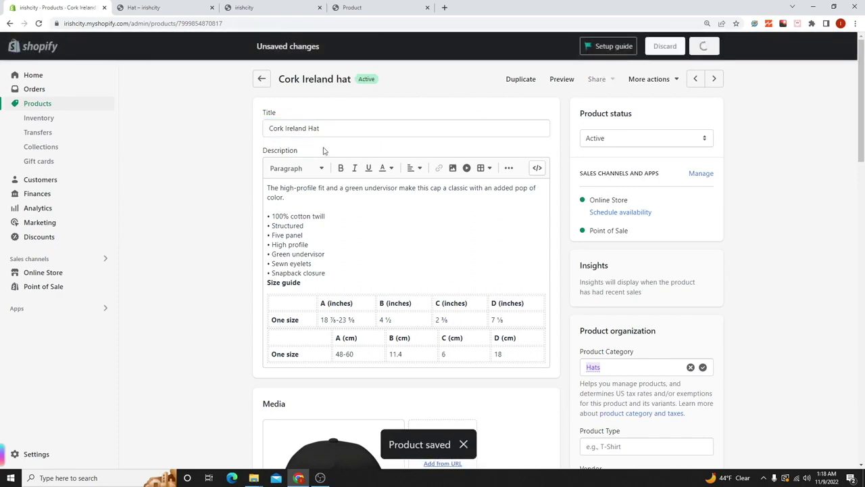
left_click(263, 84)
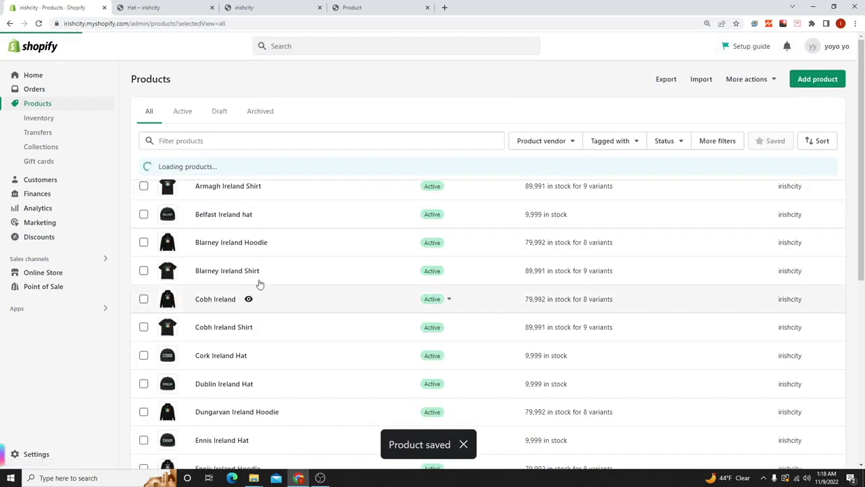
- Retitle the Cobh Ireland product as "Cobh Ireland Hoodie", save it and return to the product list
left_click(215, 299)
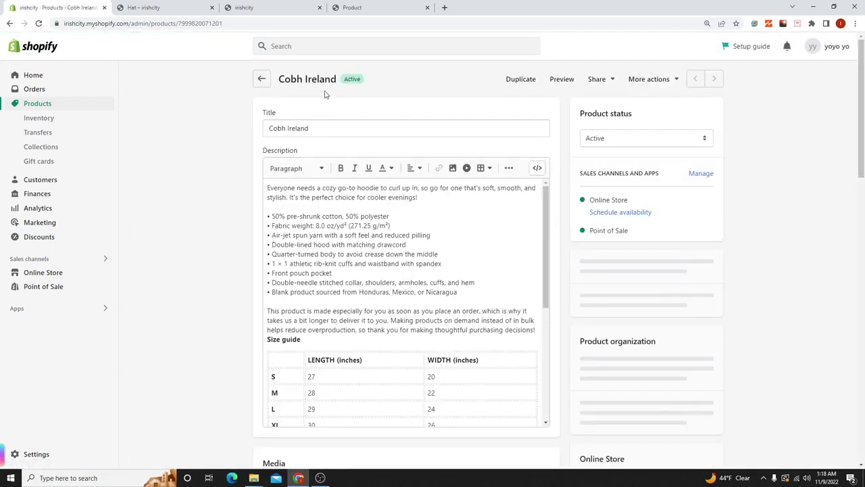
left_click(323, 130)
type("Hoodie")
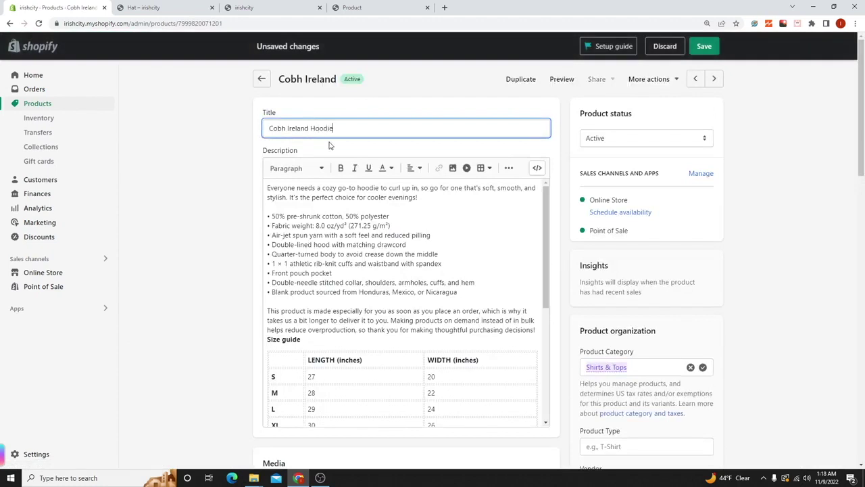
left_click(704, 52)
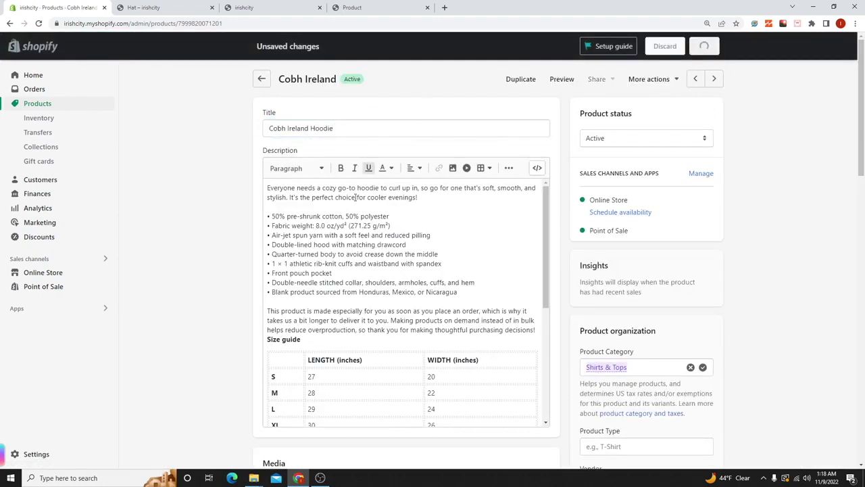
left_click(261, 79)
- Correct the title of the Signature Irish Falg product to "Signature Irish Flag Hat", save it and return to the product list
scroll(313, 242, "down", 5)
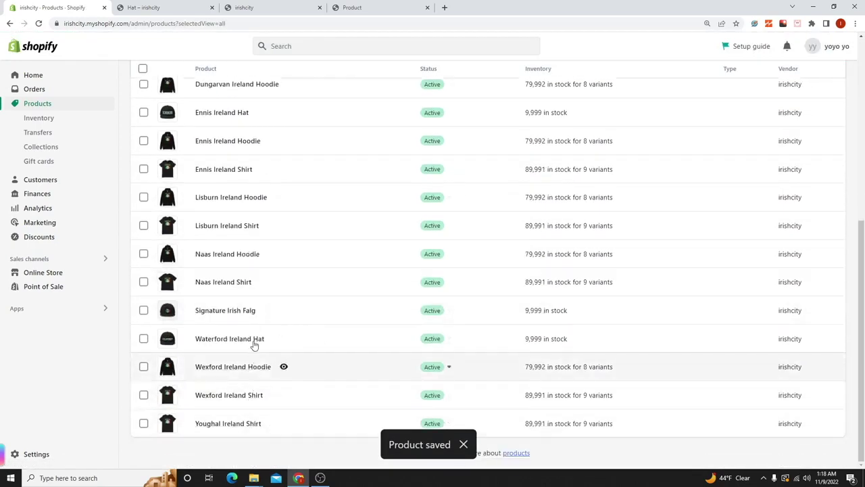
left_click(248, 313)
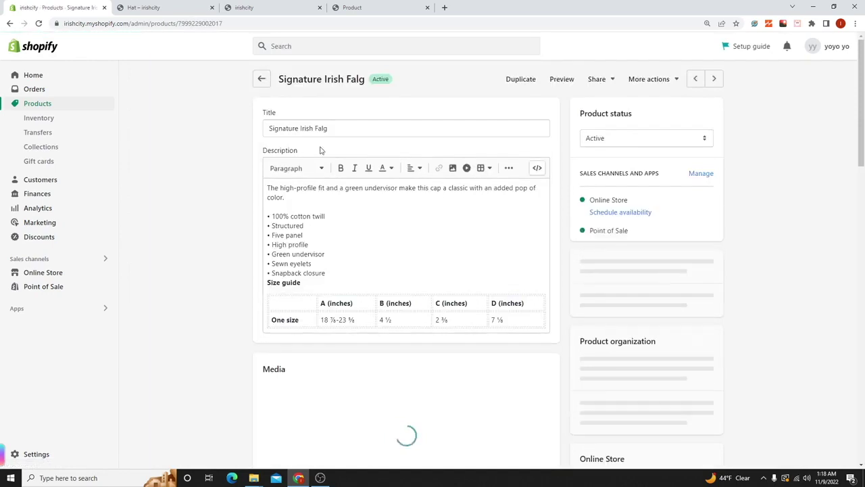
left_click(341, 127)
key("BackSpace")
key("BackSpace")
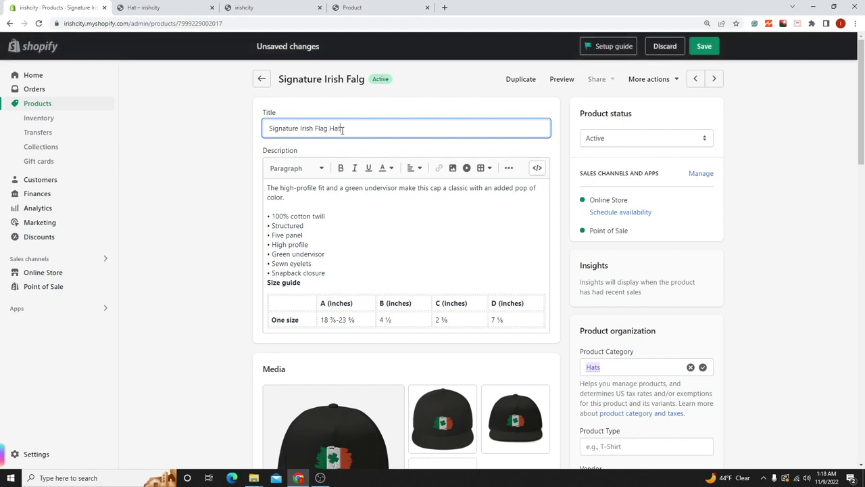
left_click(703, 46)
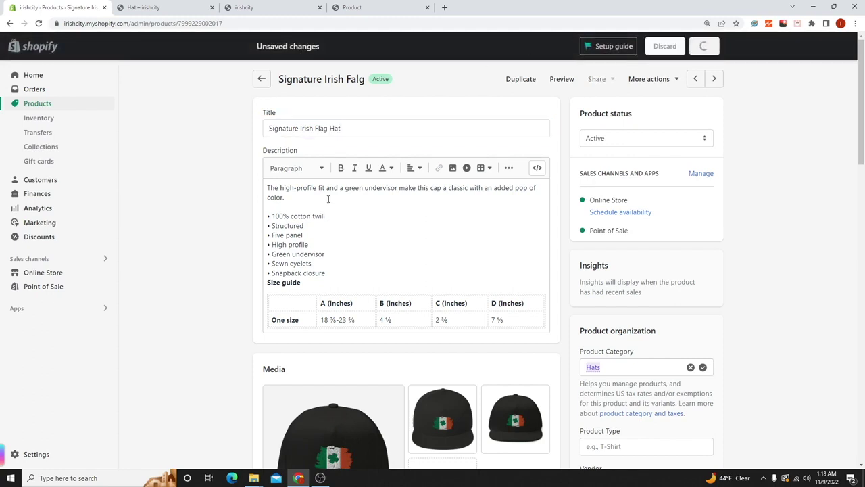
left_click(262, 81)
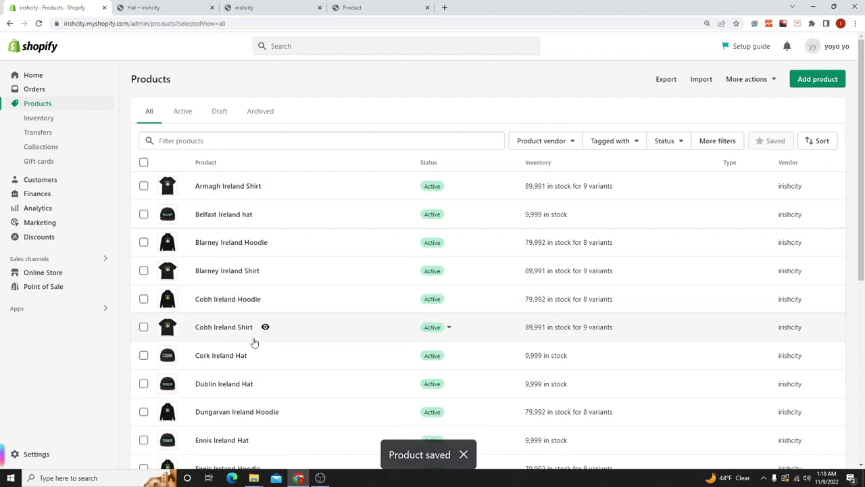
- Check the whole product list for titles that still lack the word hat, hoodie or shirt
scroll(252, 342, "down", 3)
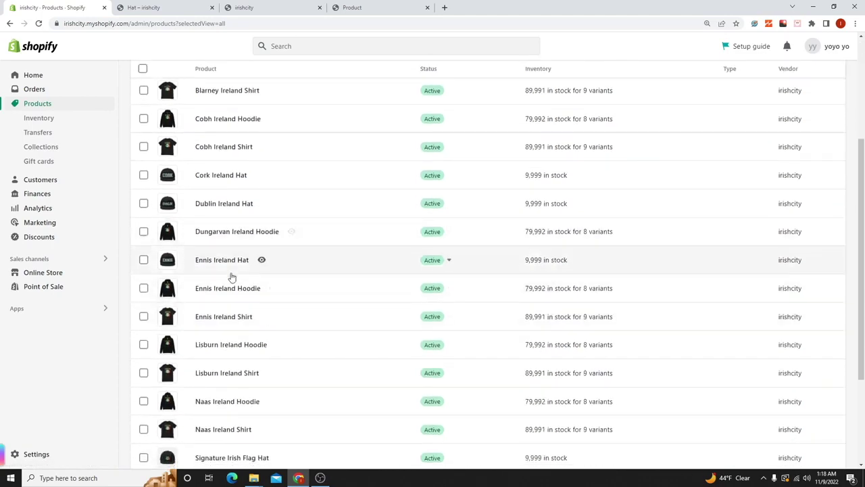
scroll(242, 292, "down", 1)
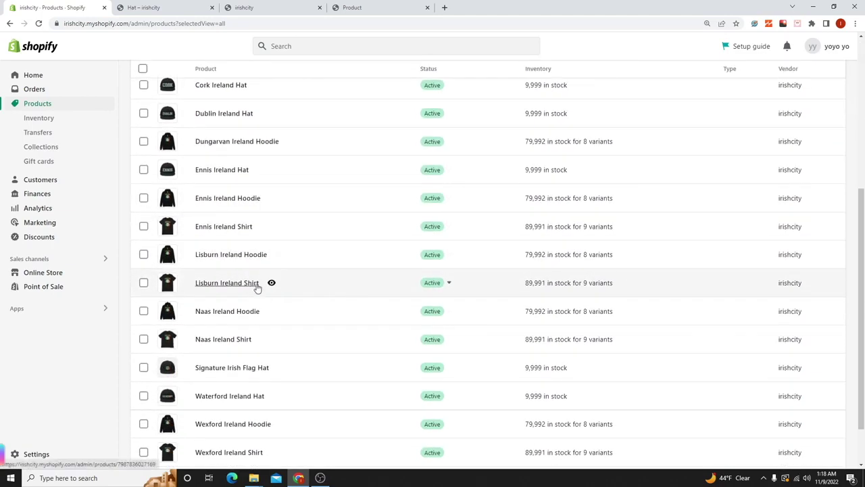
scroll(250, 306, "down", 1)
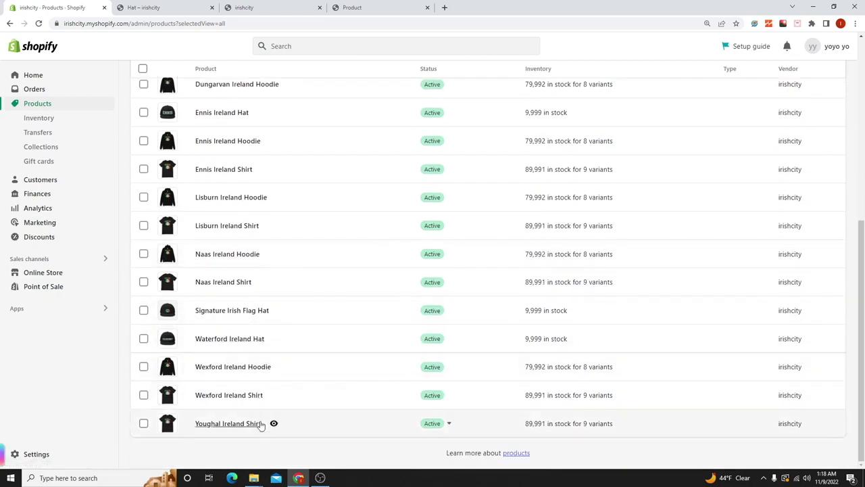
scroll(234, 349, "up", 5)
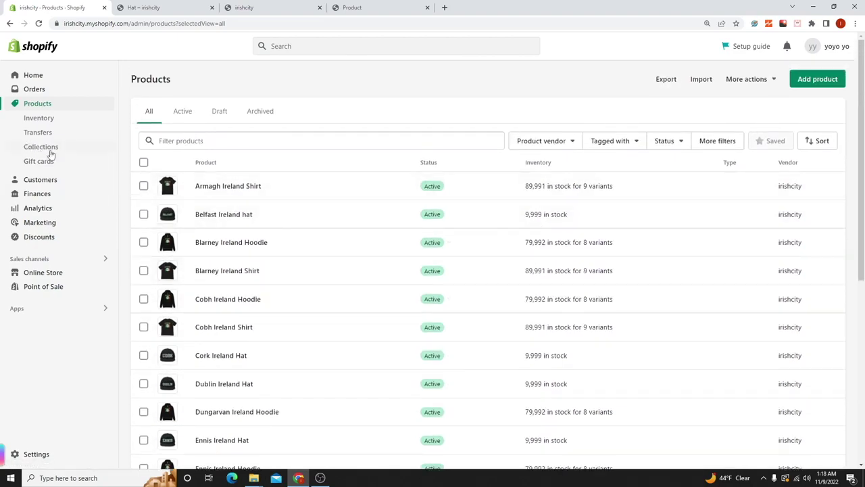
- Open the Hat collection and check which products its title condition includes
left_click(42, 147)
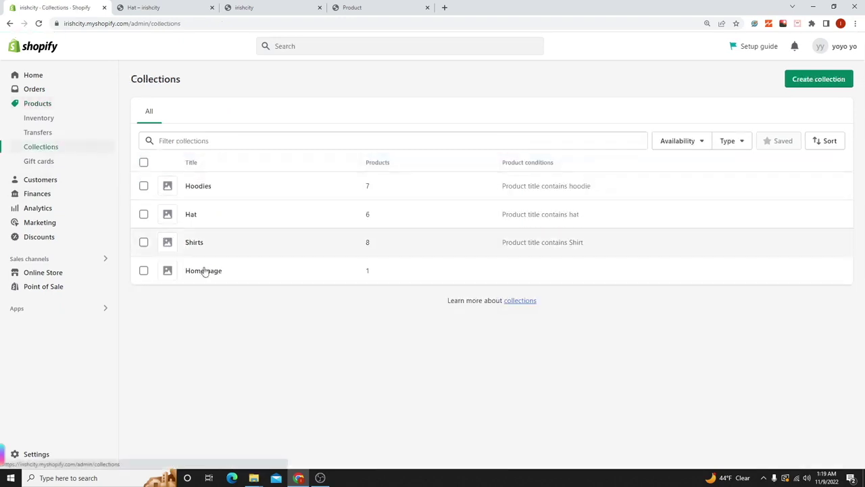
left_click(191, 217)
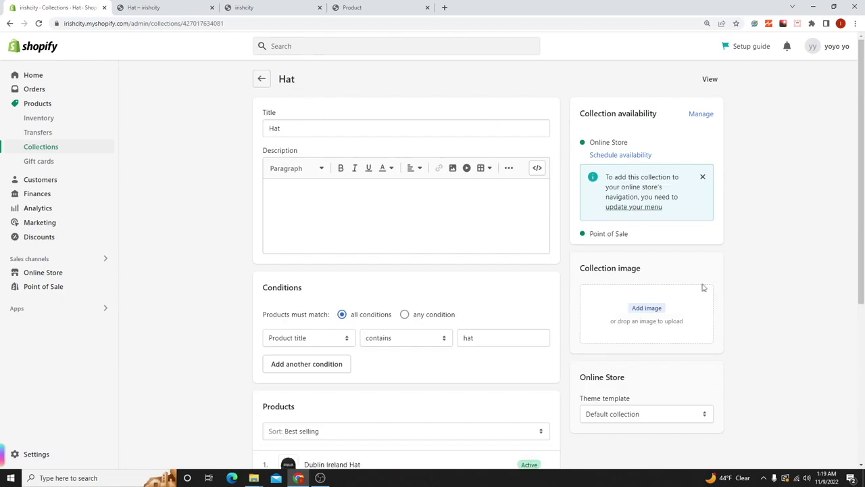
scroll(683, 328, "down", 3)
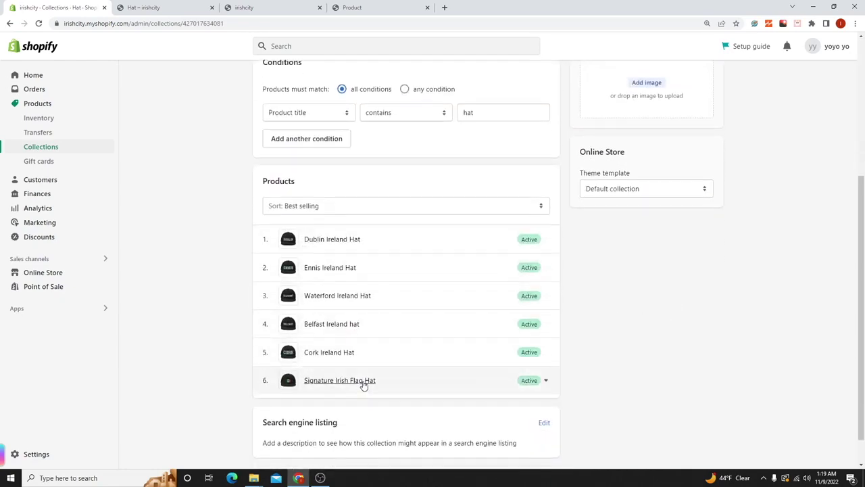
scroll(344, 214, "up", 1)
scroll(348, 247, "down", 2)
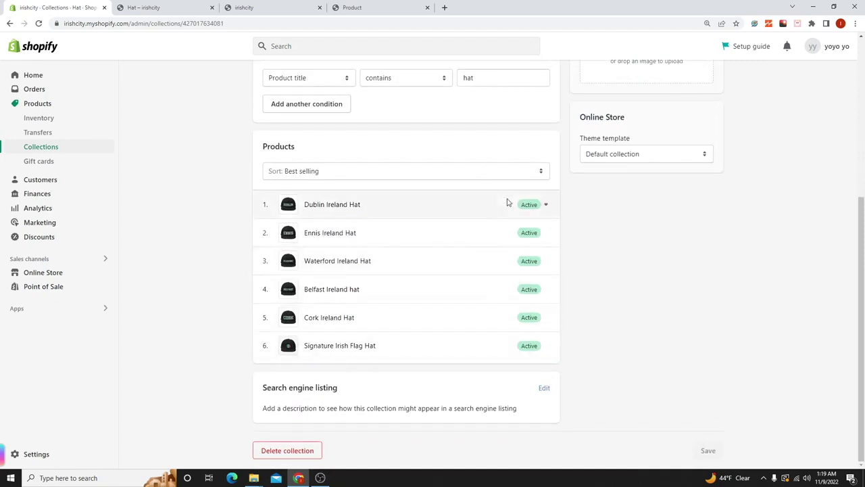
- Set the Hat collection's product sort order to Manually
left_click(516, 173)
scroll(659, 241, "up", 1)
scroll(660, 241, "up", 1)
left_click(639, 289)
left_click(562, 234)
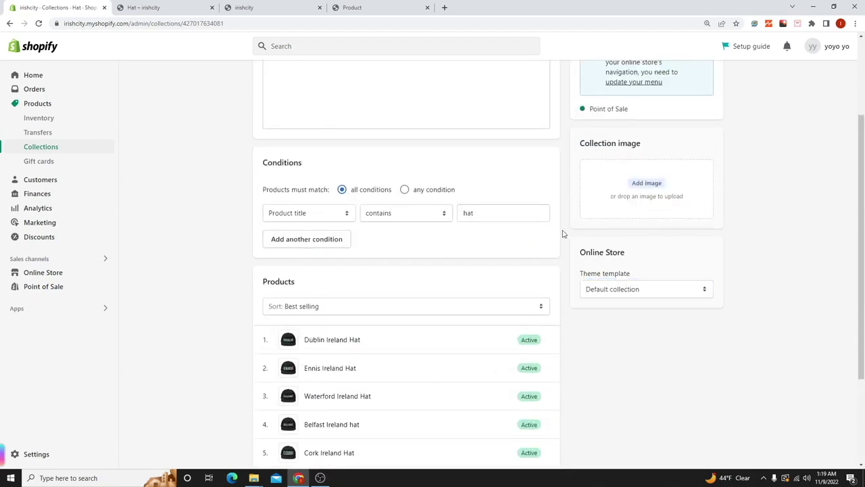
left_click(396, 308)
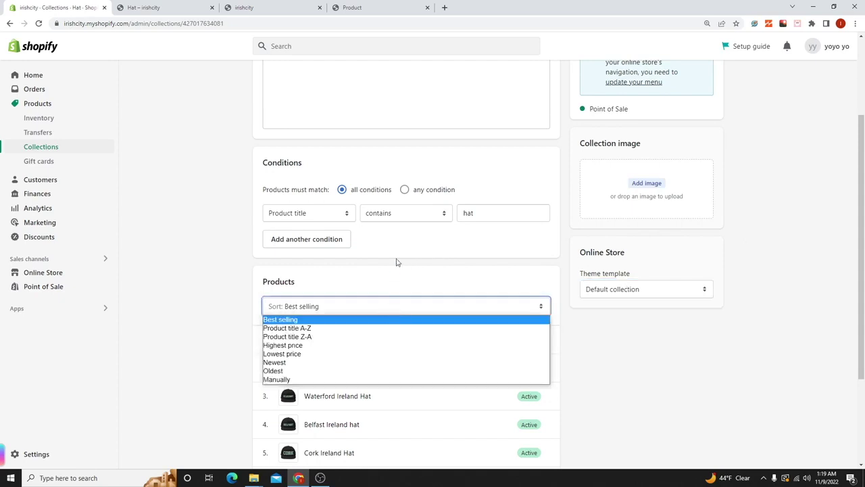
left_click(276, 379)
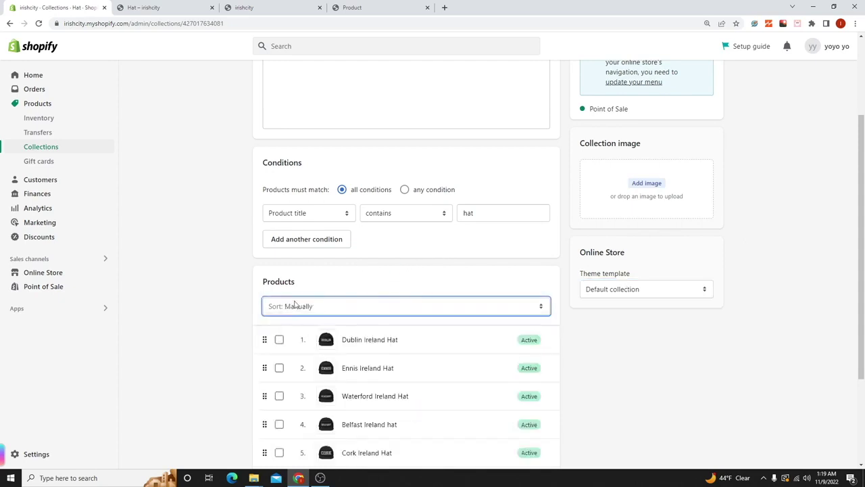
- Reorder the Hat collection so Signature Irish Flag Hat is first and Cork Ireland Hat is third
scroll(426, 246, "down", 2)
left_click(296, 172)
left_click(591, 308)
mouse_move(264, 346)
left_mouse_down()
mouse_move(268, 282)
mouse_move(254, 196)
mouse_move(262, 204)
left_mouse_up()
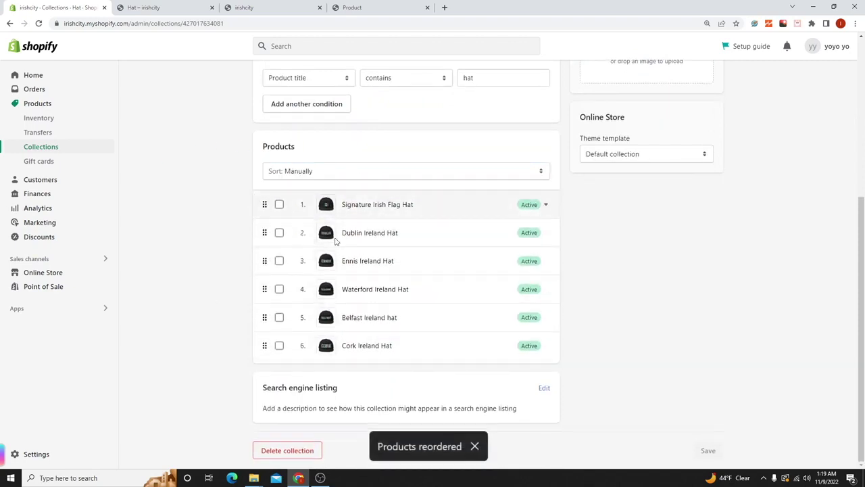
left_click_drag(265, 345, 264, 261)
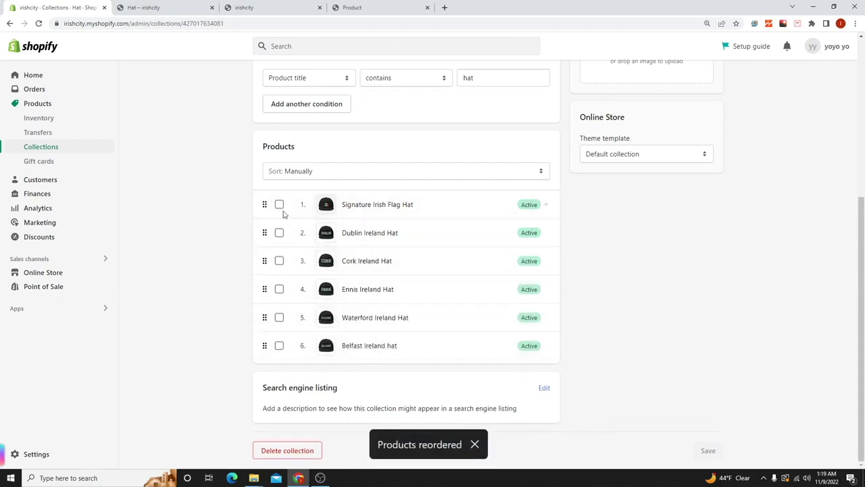
- View the Hat collection in the online store and look over the order of its hats
scroll(389, 298, "up", 3)
scroll(372, 312, "down", 3)
scroll(378, 379, "up", 3)
scroll(644, 318, "down", 3)
scroll(342, 196, "up", 4)
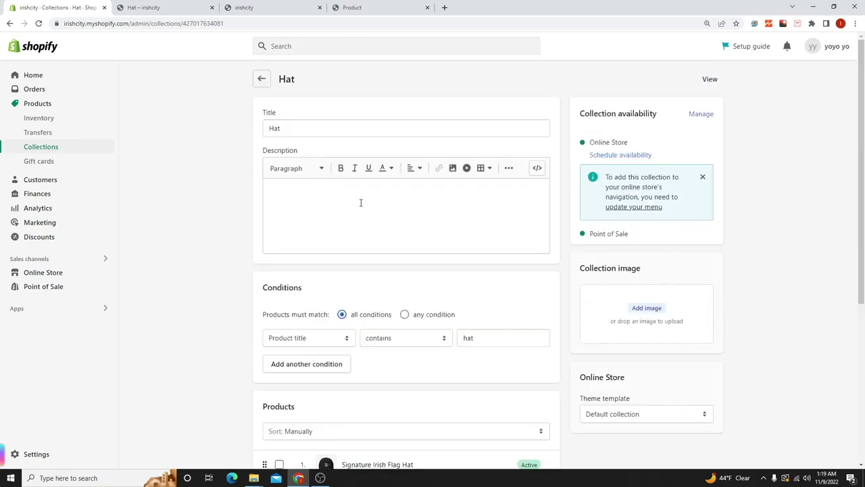
left_click(706, 84)
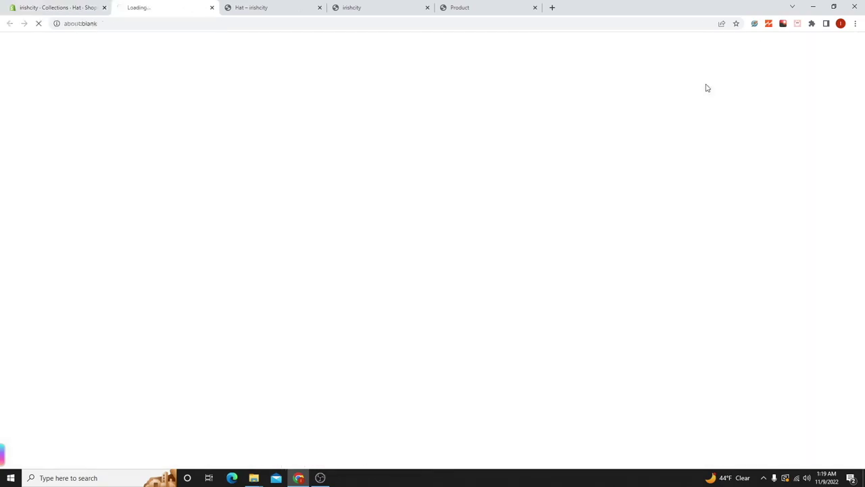
scroll(383, 248, "down", 3)
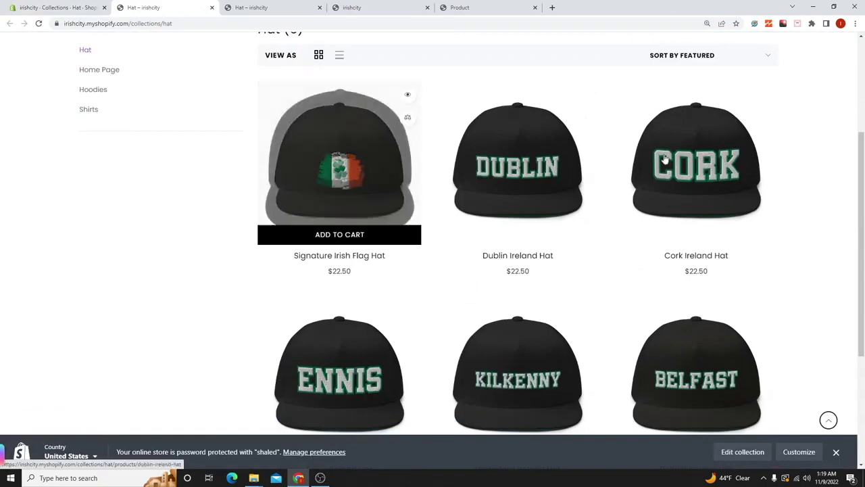
scroll(236, 181, "down", 3)
scroll(637, 300, "up", 4)
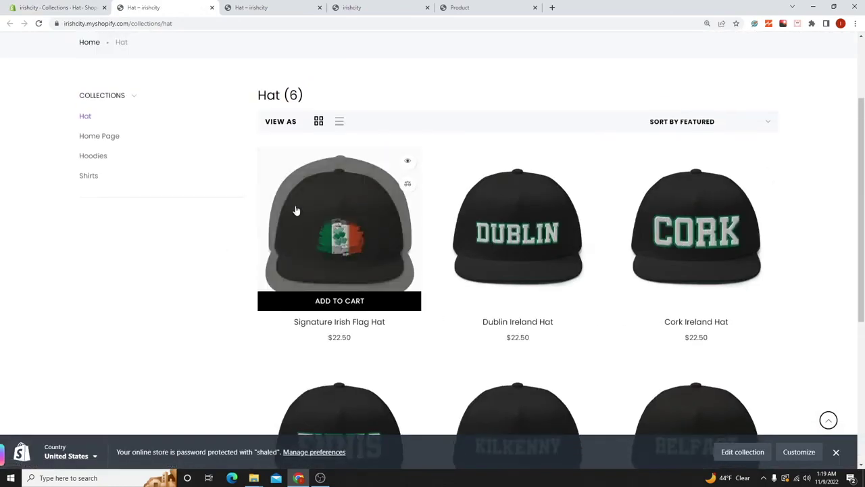
- Move Signature Irish Flag Hat to fifth place in the Hat collection's product order
left_click(73, 5)
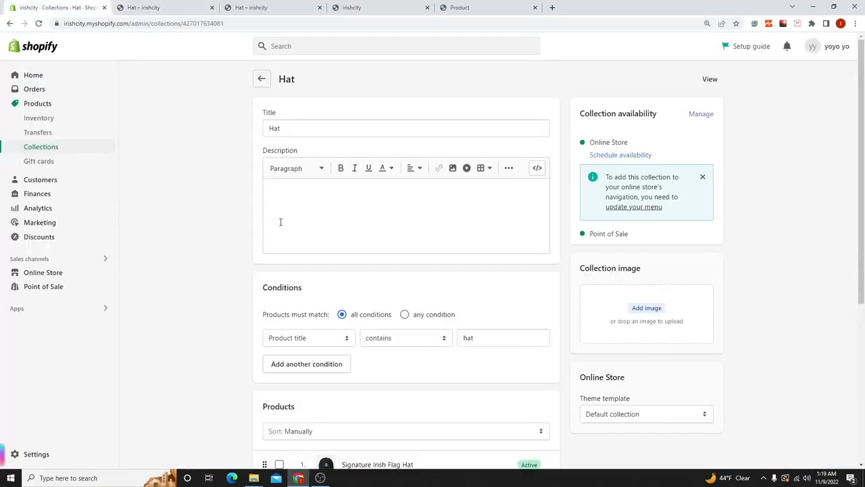
scroll(304, 243, "down", 3)
left_click_drag(264, 238, 282, 352)
scroll(483, 277, "up", 3)
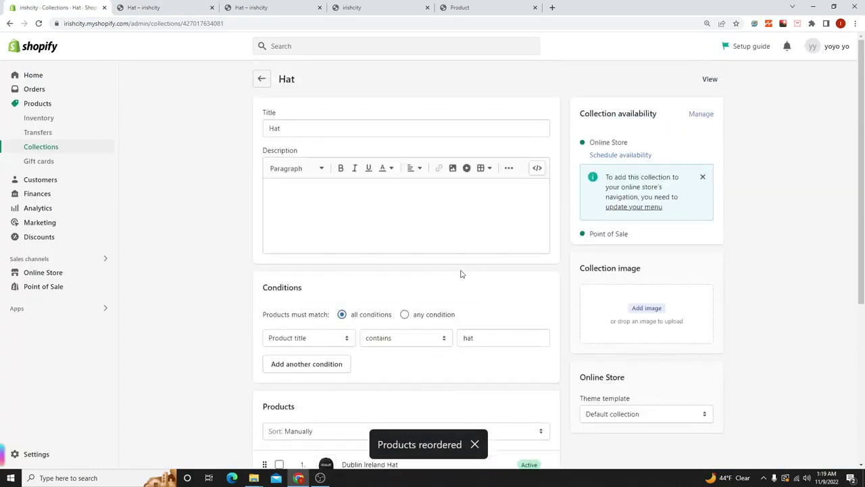
- Reload the Hat collection in the online store and check the order of its hats
left_click(162, 7)
right_click(252, 144)
left_click(302, 172)
scroll(700, 404, "down", 3)
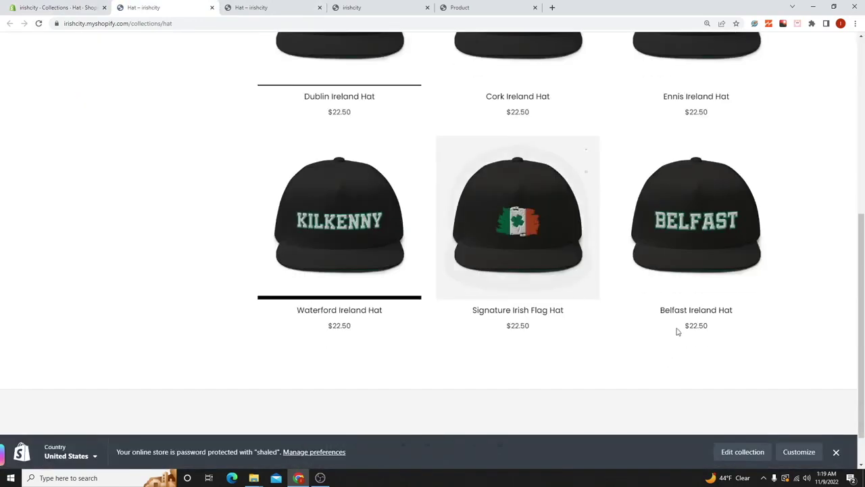
scroll(548, 265, "up", 3)
- Move Signature Irish Flag Hat to first place in the Hat collection's product order
left_click(27, 7)
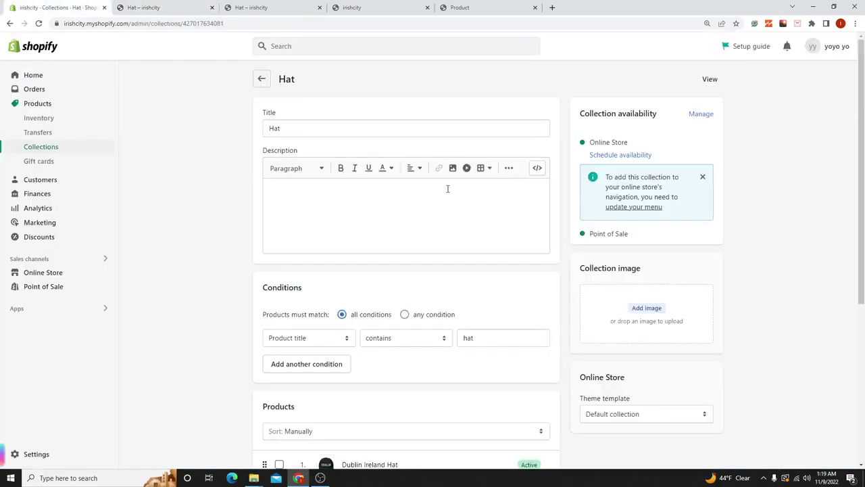
scroll(391, 397, "down", 8)
left_click_drag(264, 316, 262, 204)
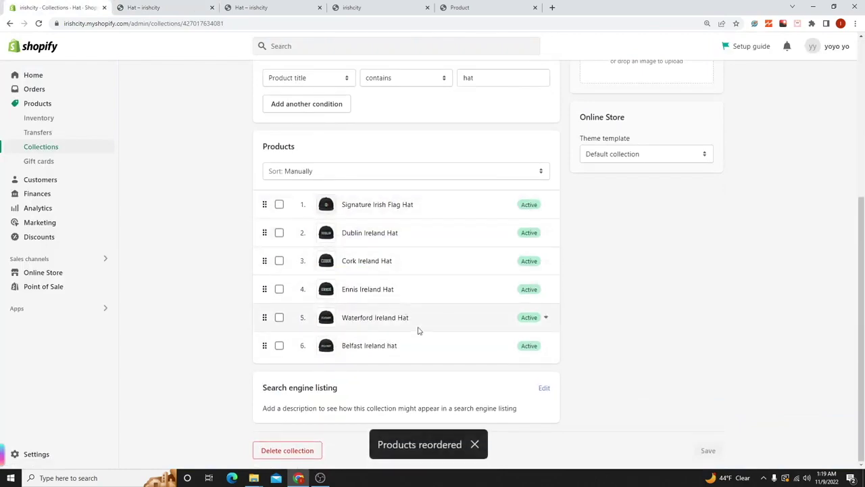
scroll(417, 329, "up", 4)
scroll(348, 183, "down", 4)
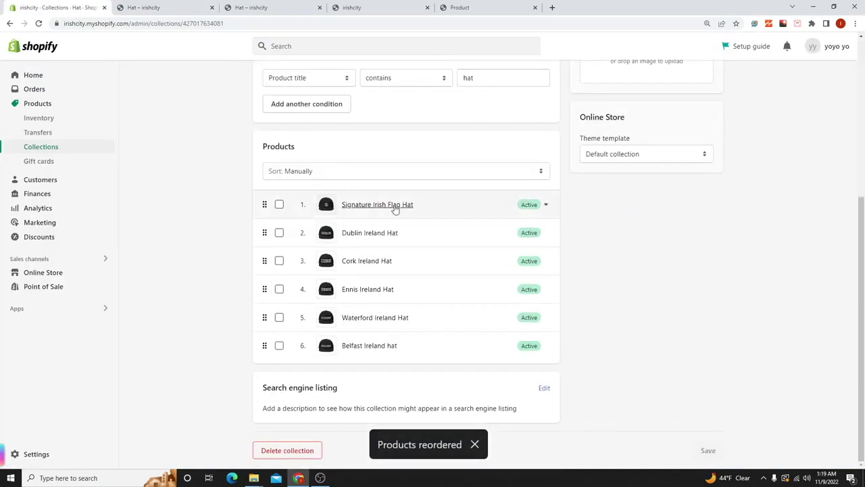
scroll(290, 192, "up", 4)
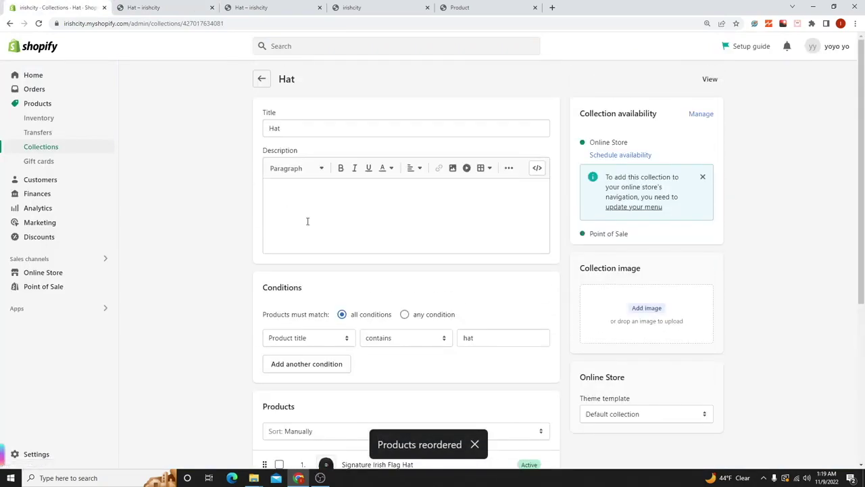
- Rename the Hat collection to Hats, save it and return to the collections list
left_click(257, 80)
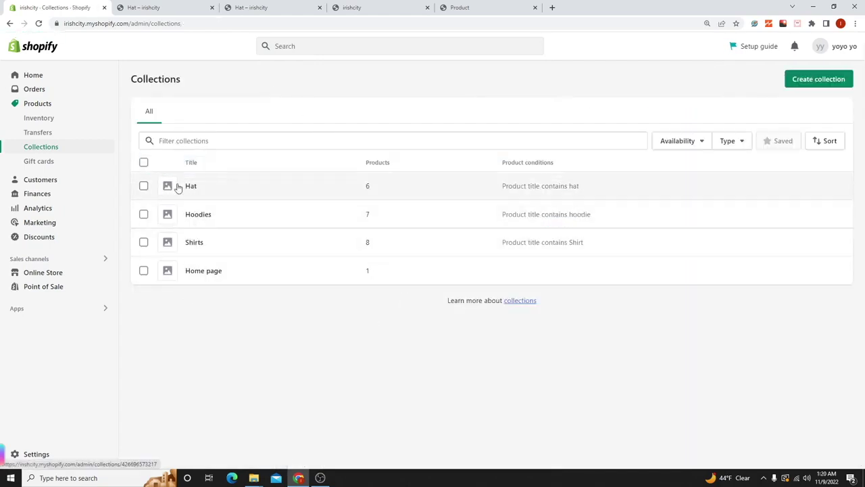
left_click(191, 186)
left_click(308, 128)
type("s")
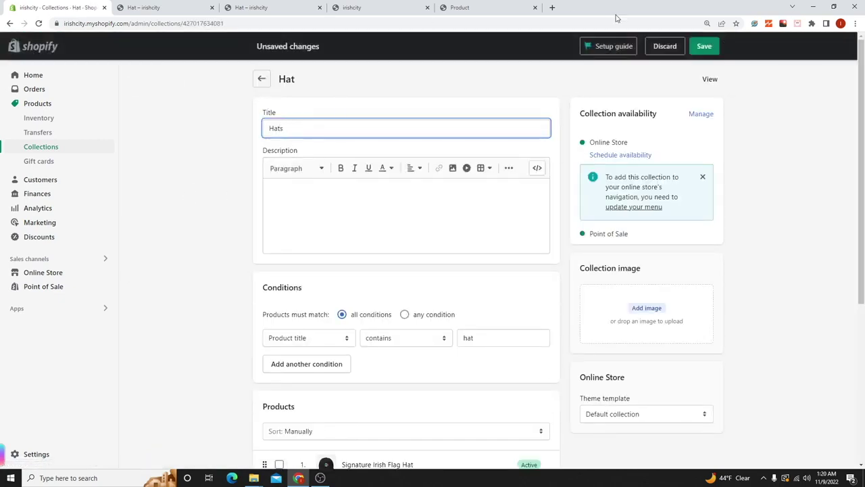
left_click(704, 46)
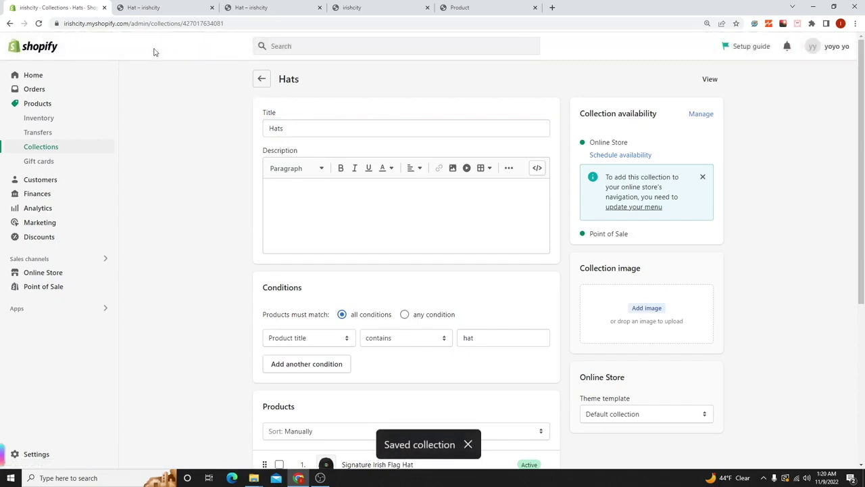
left_click(262, 79)
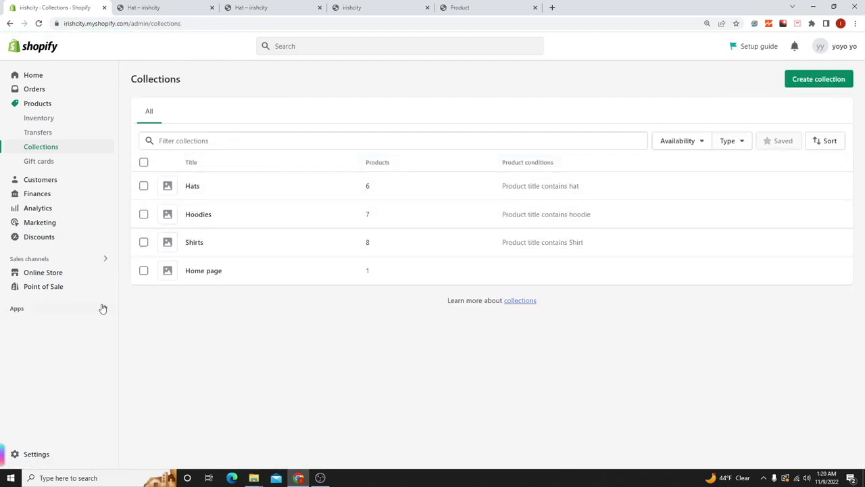
- Open the online store and look over the collections on its Products page
left_click(105, 271)
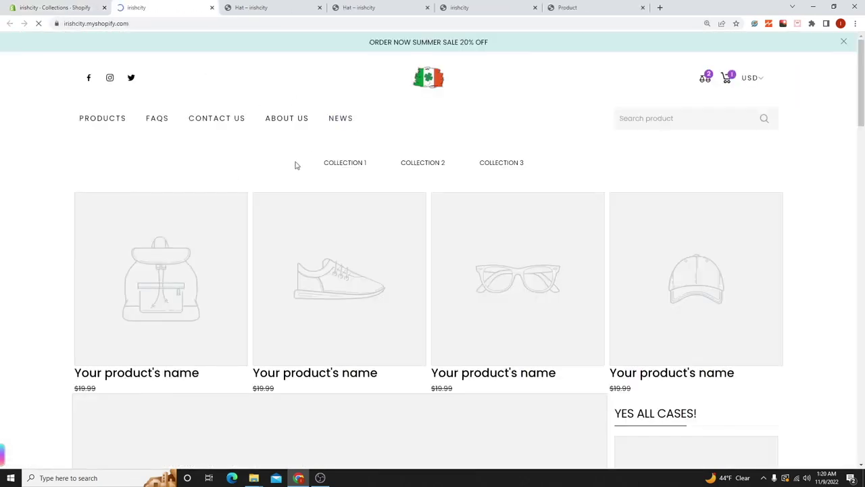
left_click(102, 121)
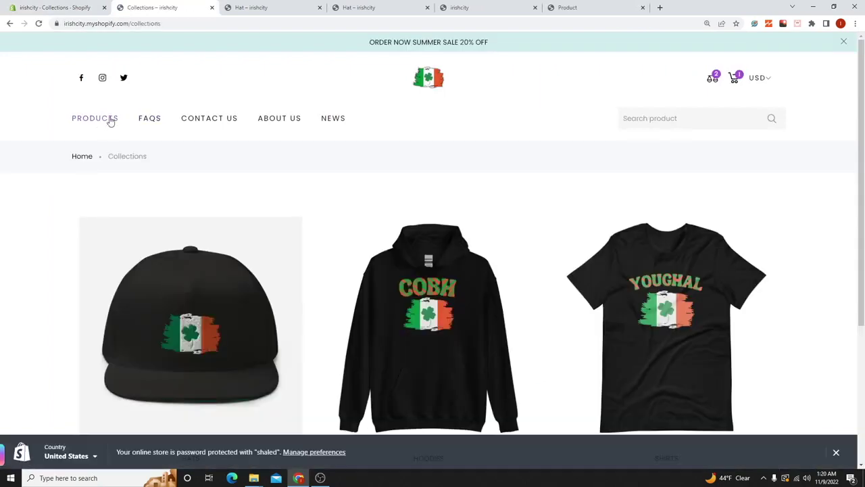
scroll(157, 135, "down", 3)
scroll(243, 226, "up", 3)
scroll(243, 226, "down", 3)
scroll(203, 203, "up", 3)
- Return to the Shopify admin and open the online store's Main menu for editing
left_click(61, 7)
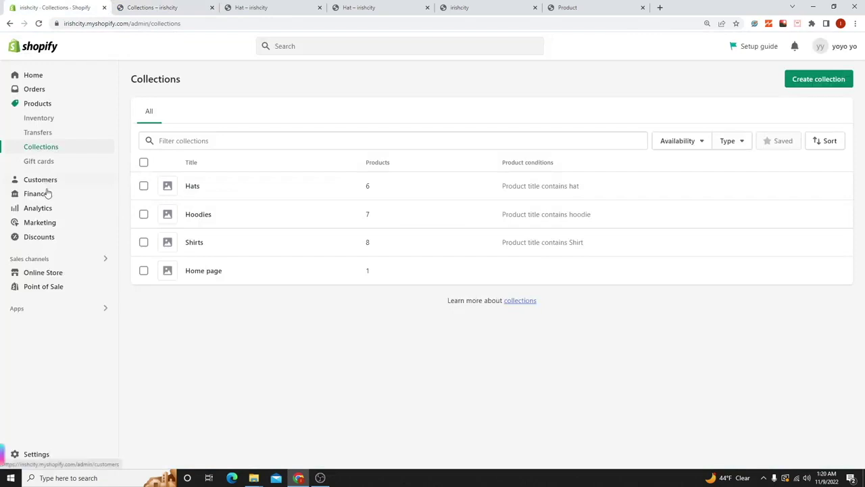
left_click(66, 273)
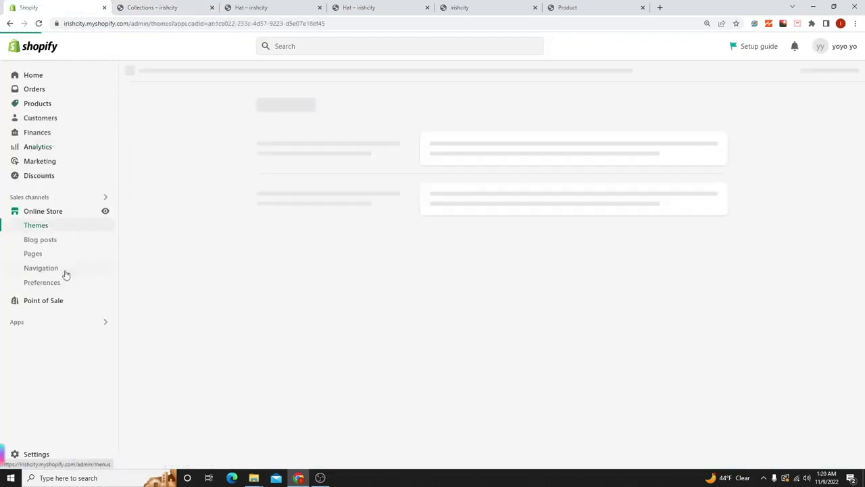
left_click(53, 270)
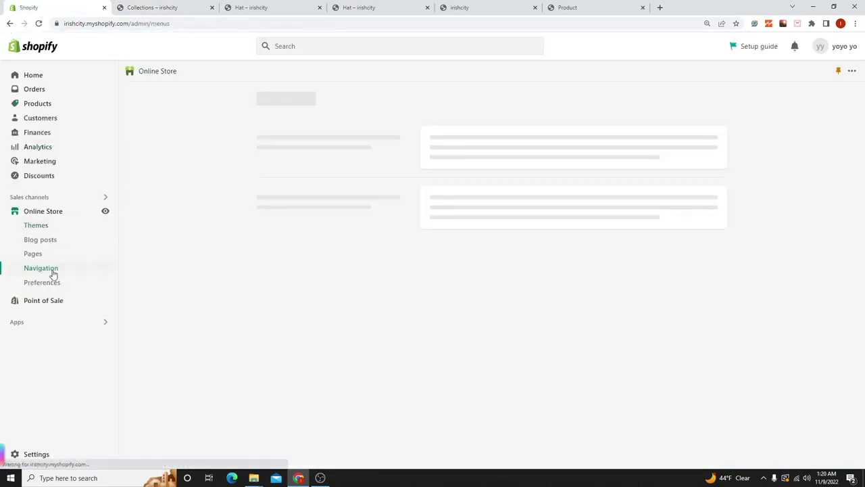
scroll(404, 271, "down", 2)
scroll(413, 278, "up", 2)
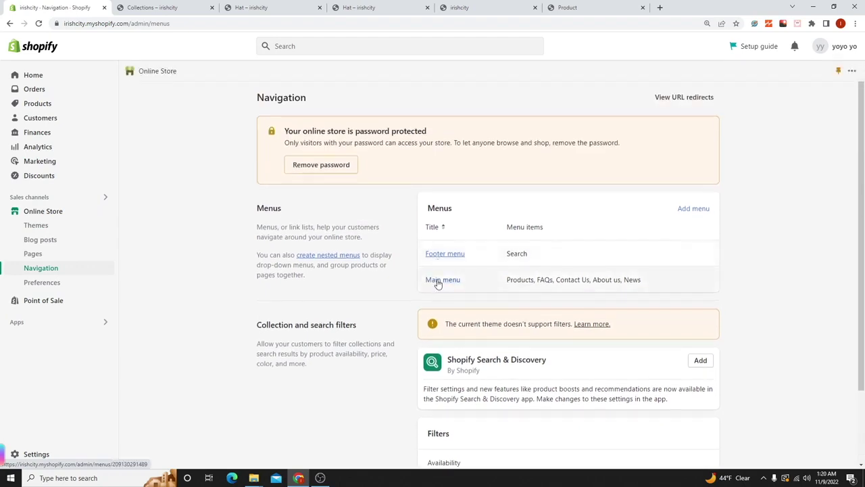
left_click(438, 280)
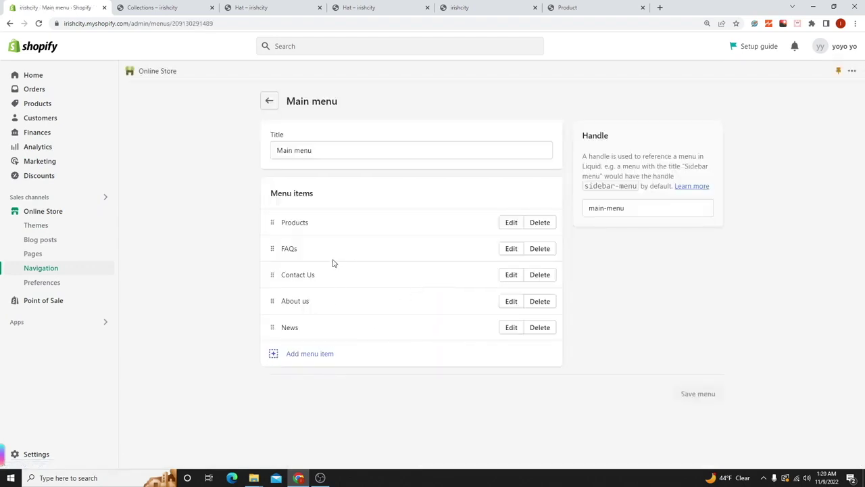
- Add a Hats item to the Main menu that links to the Hats collection
left_click(273, 354)
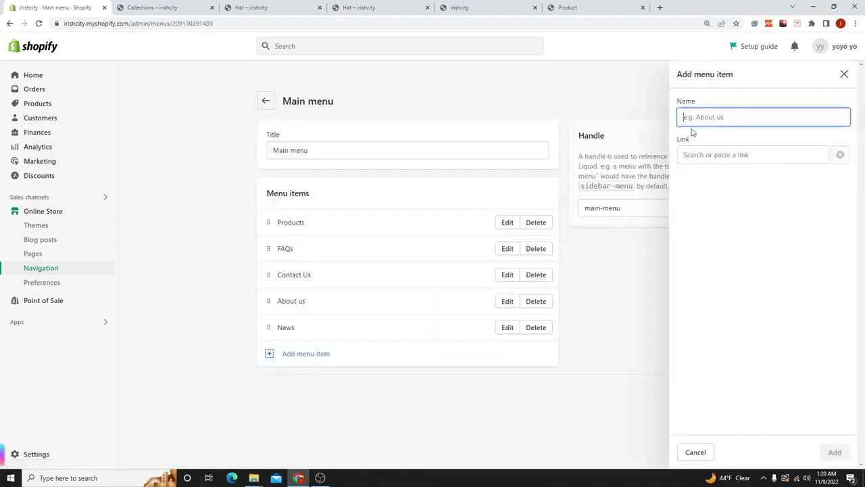
left_click(726, 154)
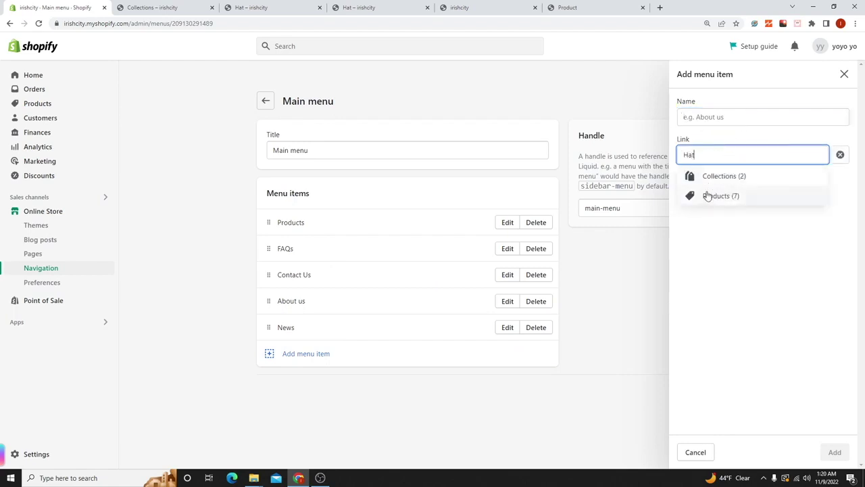
left_click(729, 177)
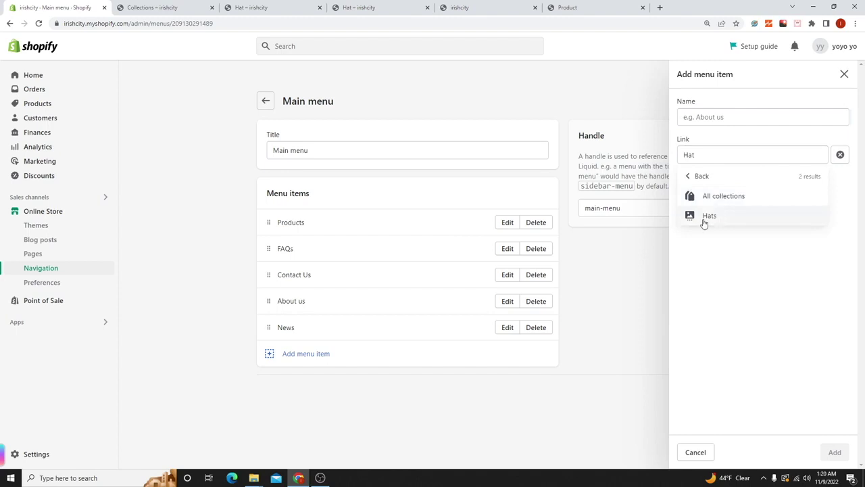
left_click(703, 216)
left_click(833, 452)
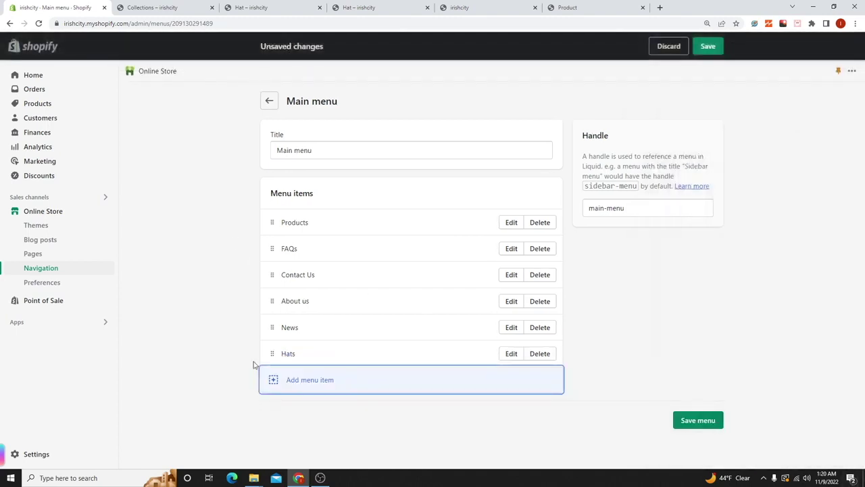
- Add a Hoodies item to the Main menu that links to the Hoodies collection
left_click(287, 380)
left_click(686, 154)
type("Hoodie")
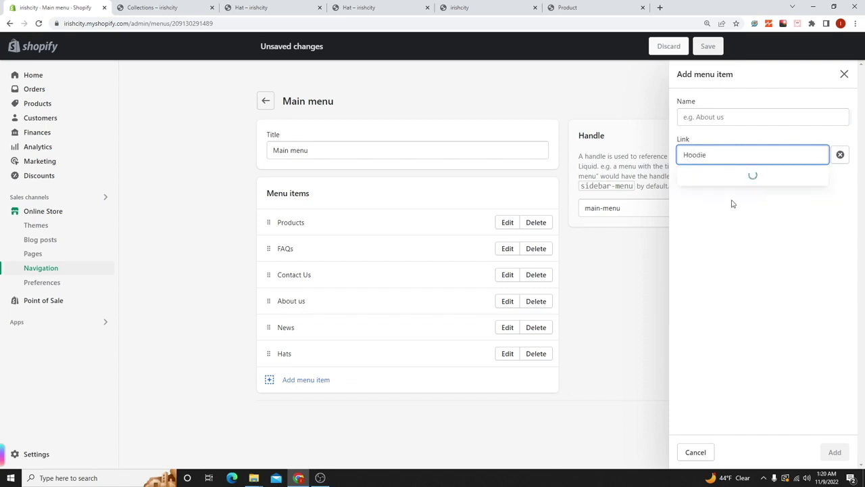
left_click(720, 178)
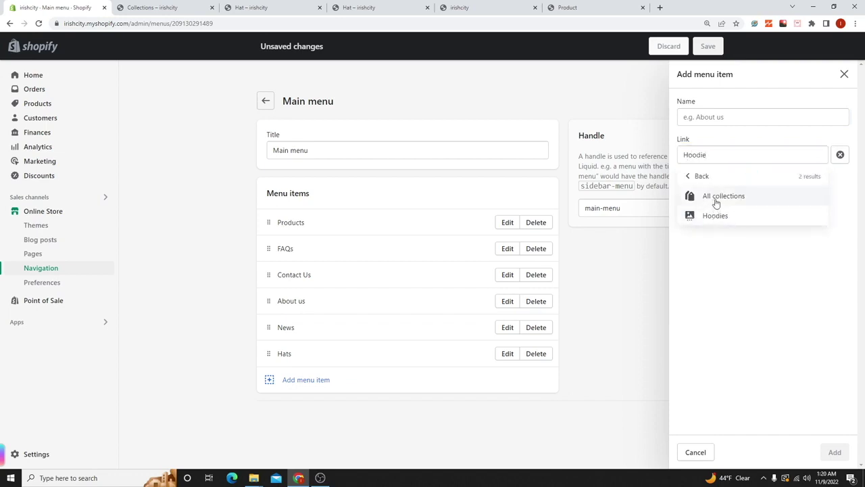
left_click(713, 215)
left_click(834, 452)
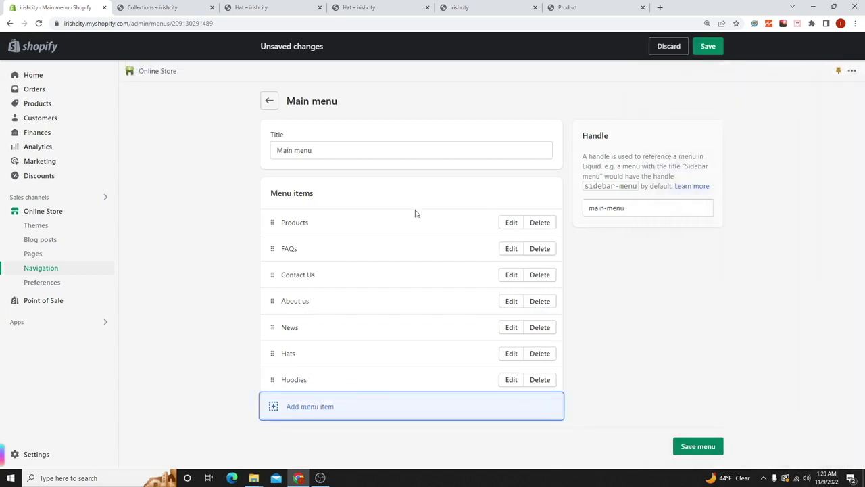
- Add a Shirts item to the Main menu that links to the Shirts collection
left_click(323, 413)
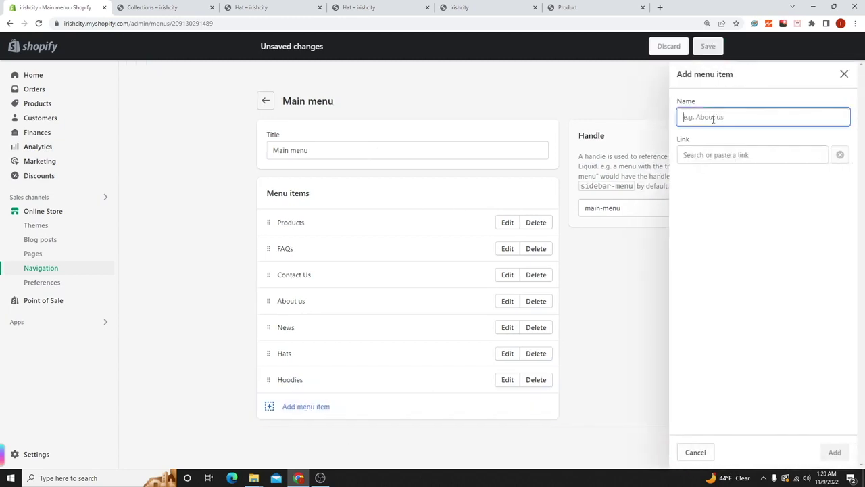
left_click(703, 152)
type("S")
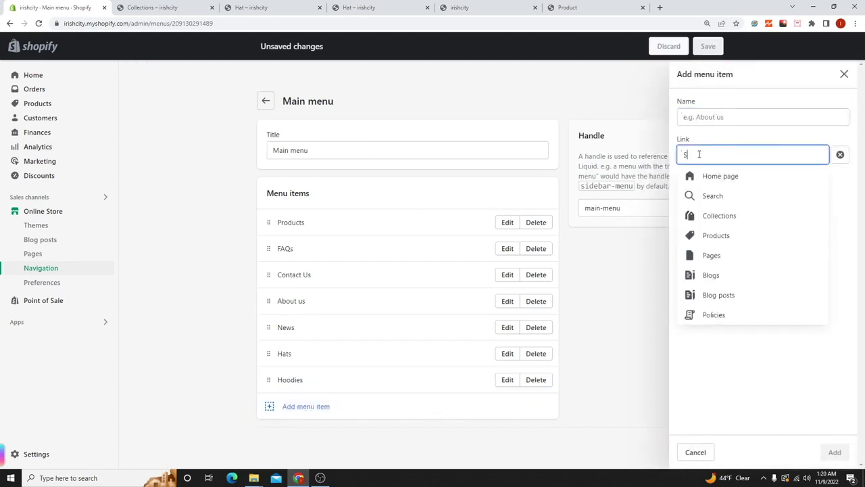
type("hirt")
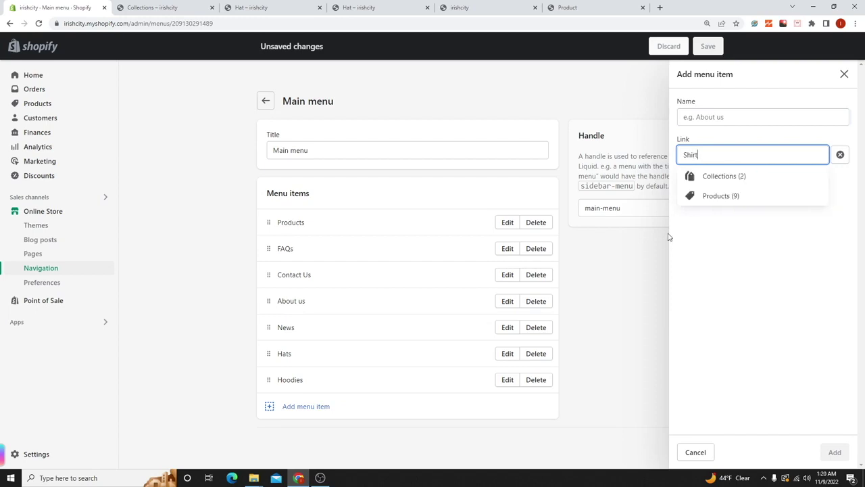
left_click(710, 196)
left_click(707, 217)
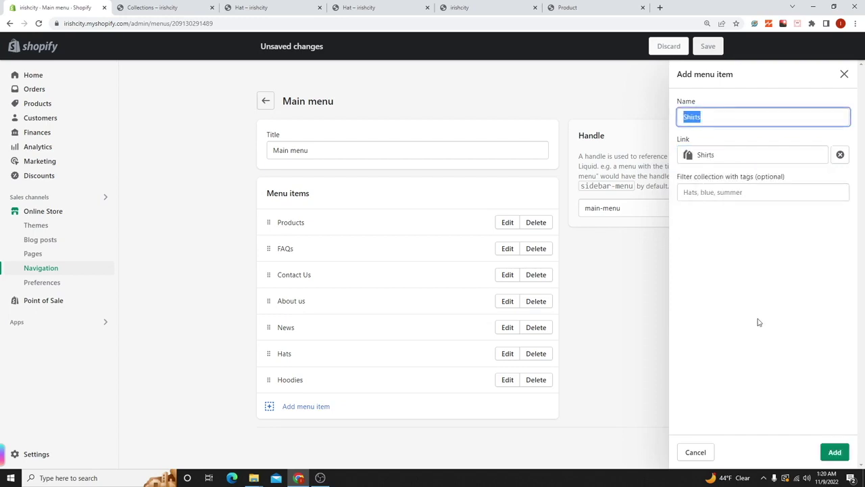
left_click(836, 456)
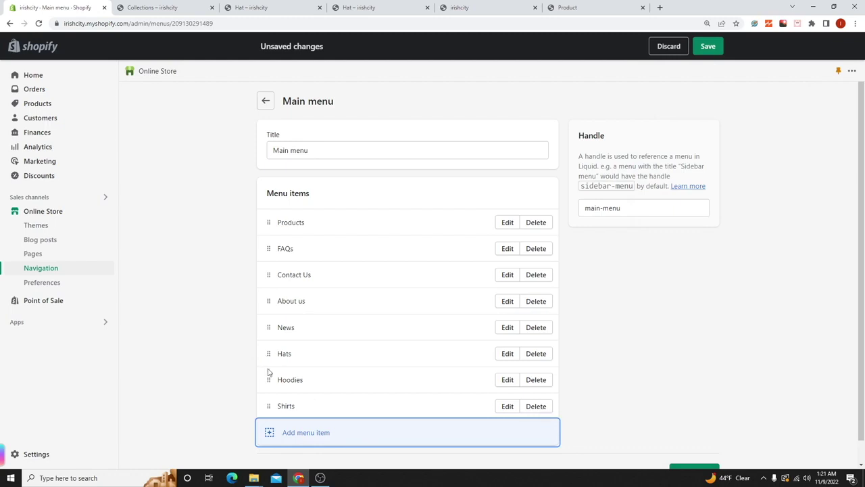
- Nest Hats, Shirts and Hoodies in that order under Products in the Main menu and save the menu
left_click_drag(266, 358, 278, 267)
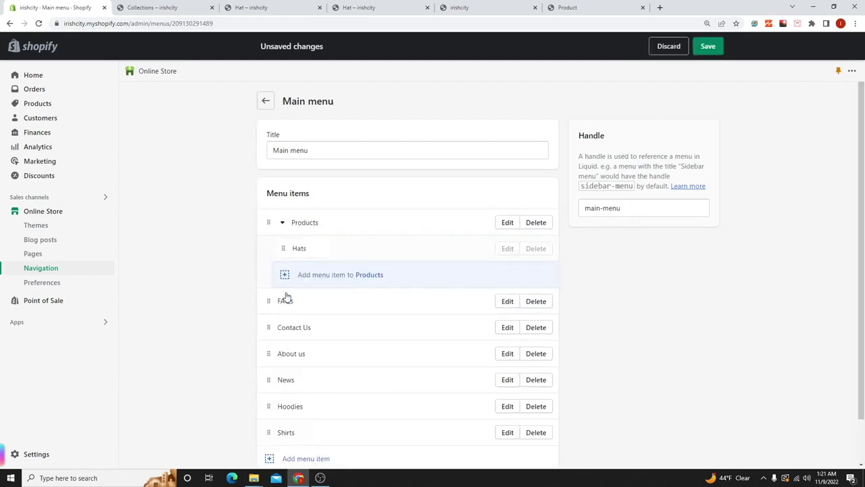
scroll(272, 330, "down", 1)
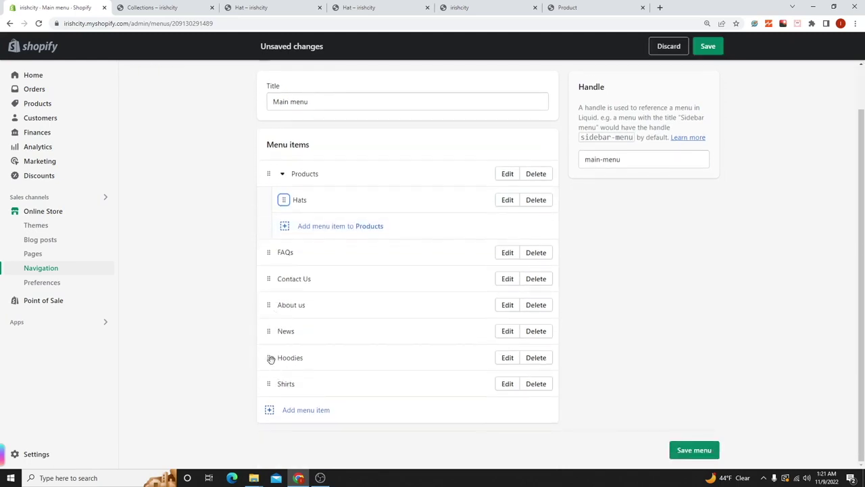
left_click_drag(269, 358, 277, 244)
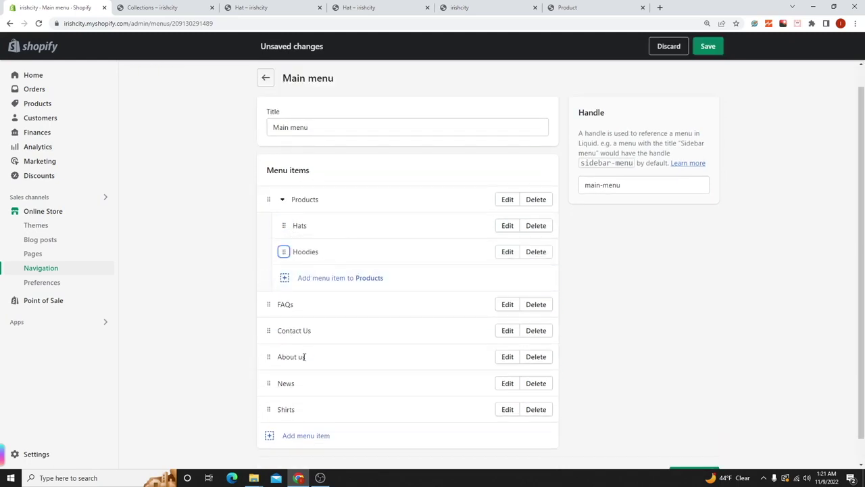
scroll(269, 317, "down", 1)
left_click_drag(266, 383, 274, 269)
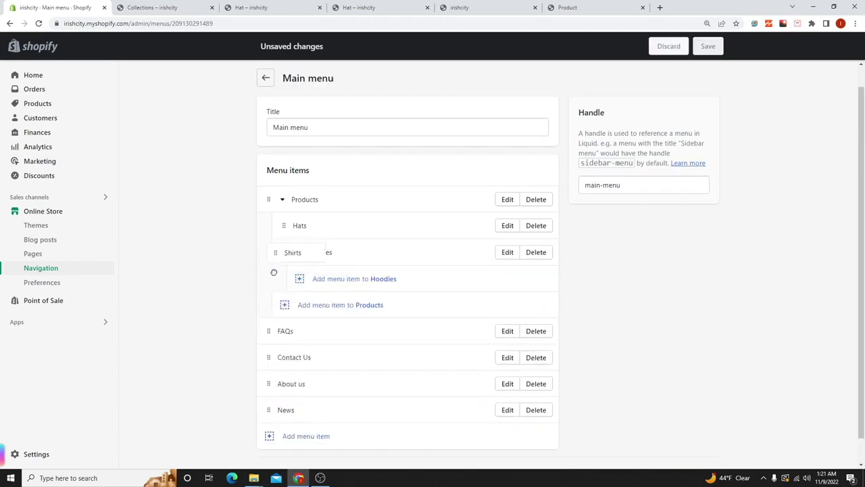
left_click(708, 46)
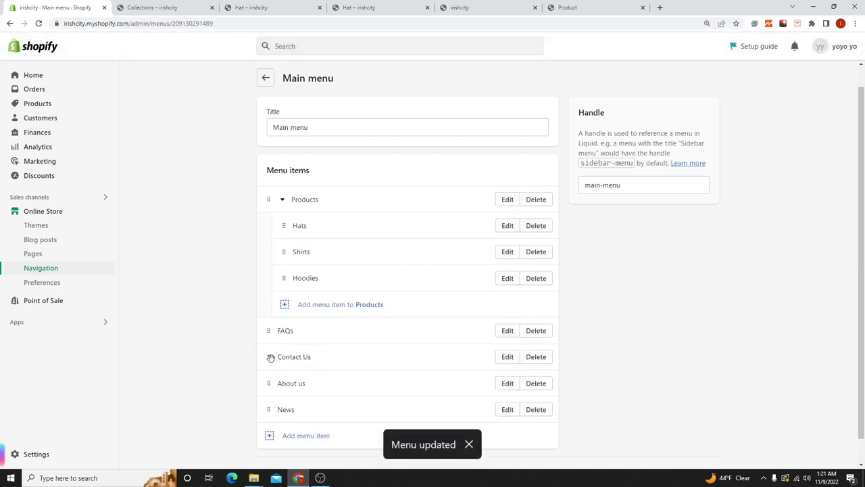
- Reorder the Main menu items after Products to News, FAQs, About us, Contact Us, rename News to Blog, and save the menu
left_click_drag(267, 357, 300, 344)
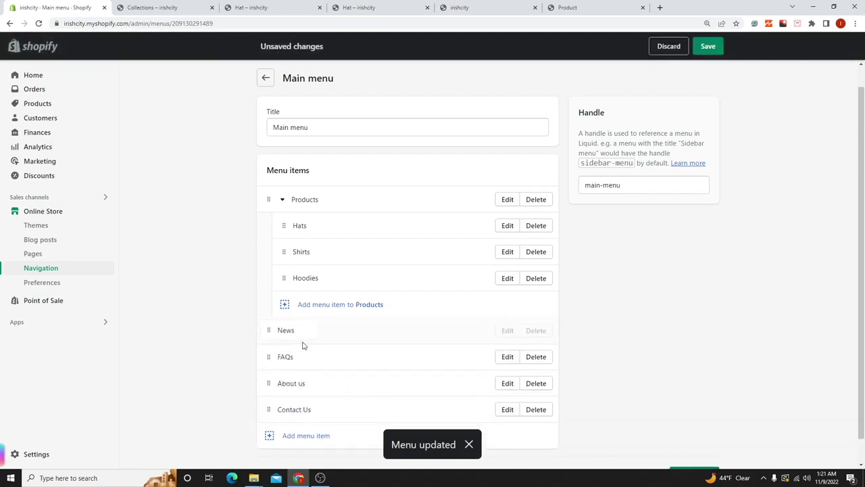
left_click(507, 330)
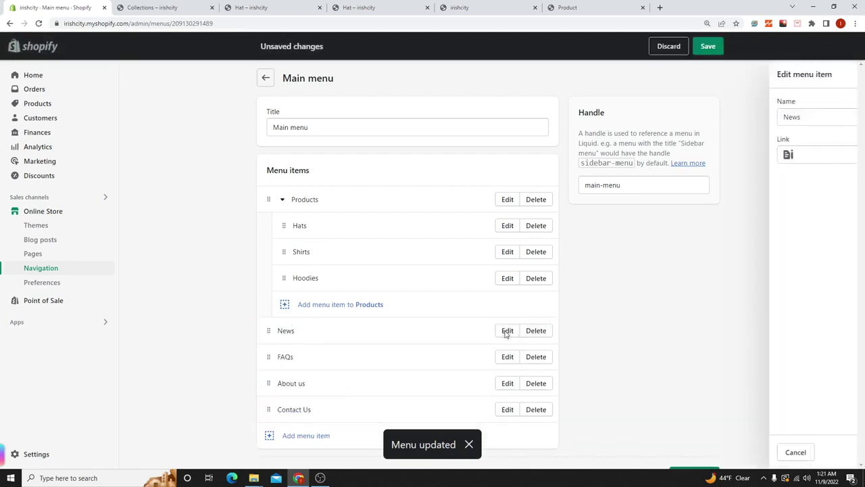
key("ctrl+a")
type("B")
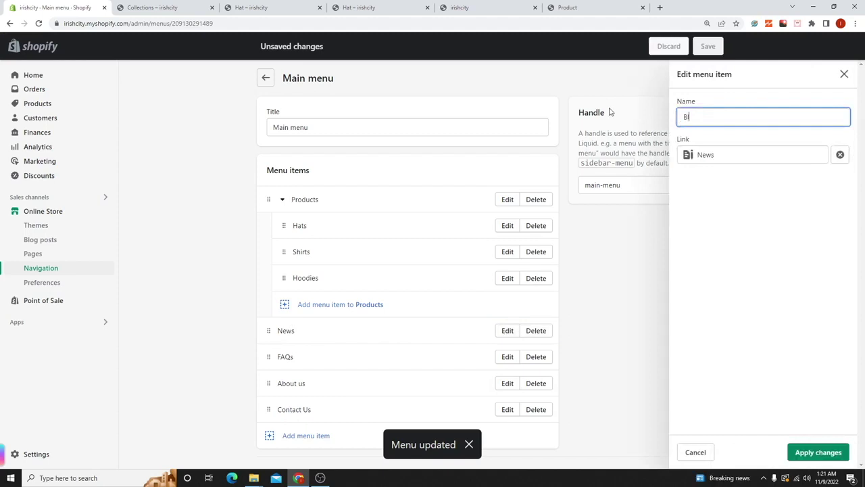
left_click(827, 451)
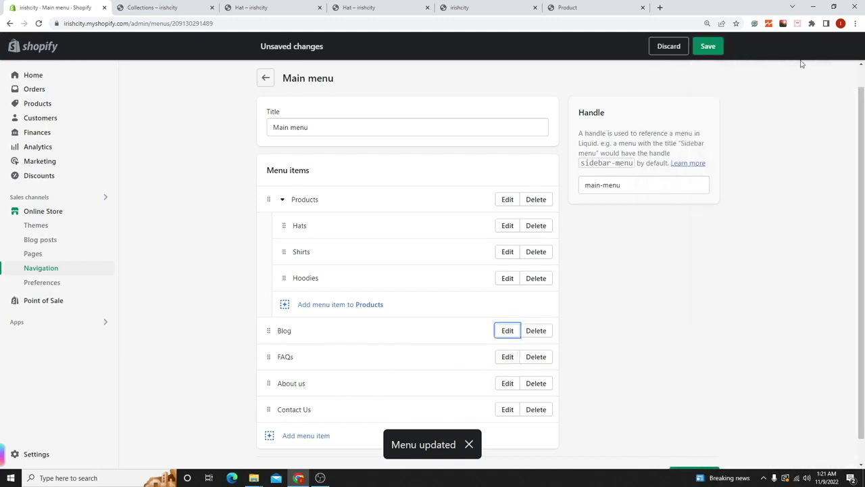
left_click(707, 46)
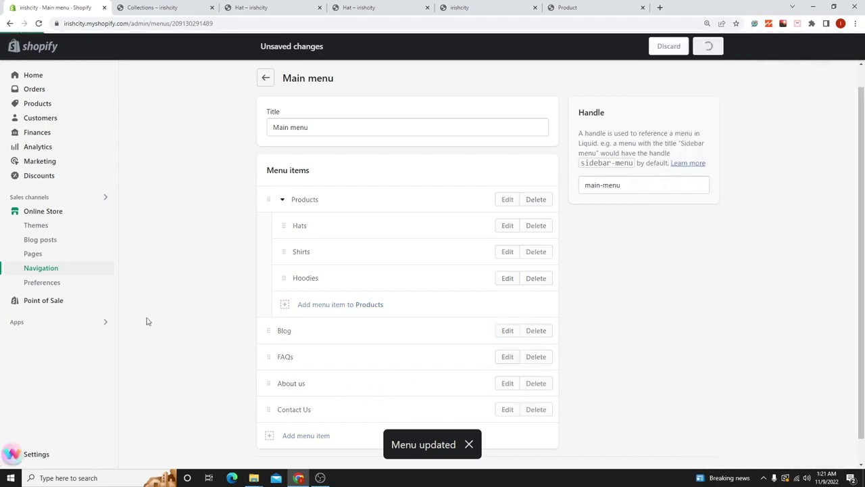
- Open the Irish City Store - THEME POD theme for customization and look over its home page preview
left_click(76, 214)
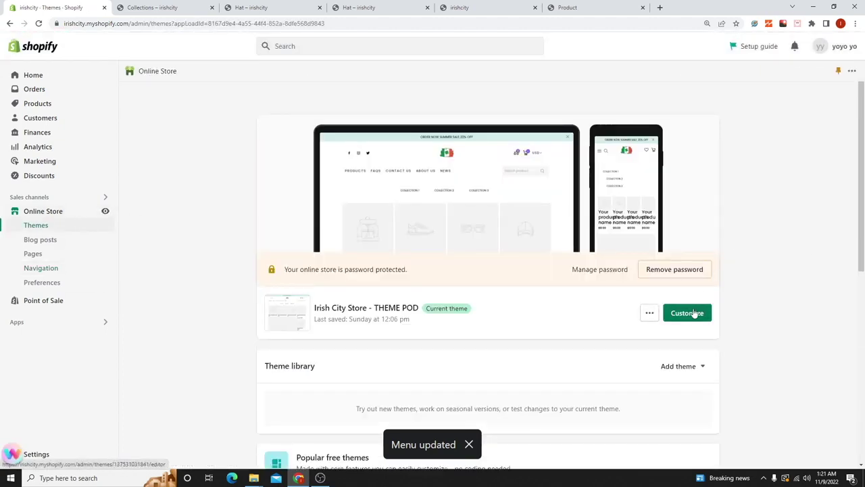
left_click(694, 311)
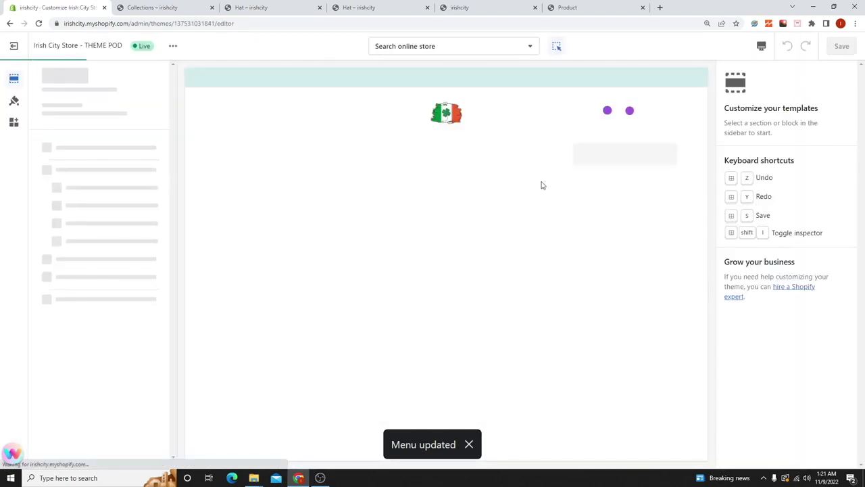
scroll(283, 318, "down", 5)
scroll(283, 318, "down", 10)
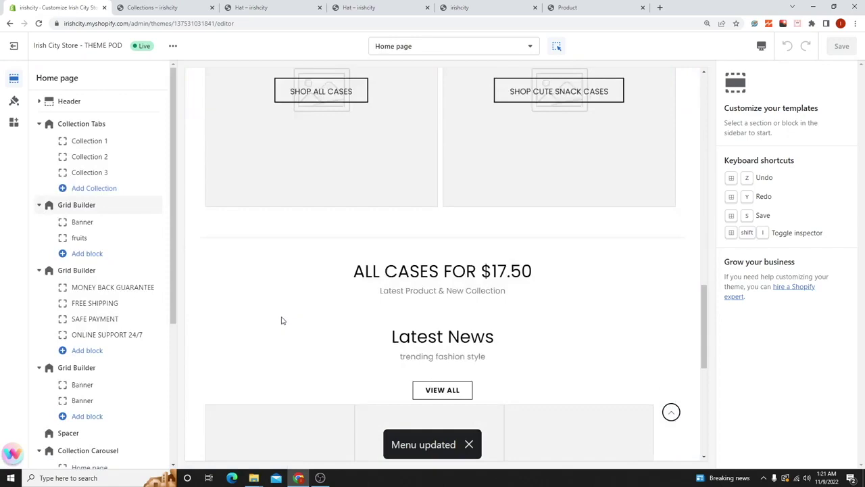
scroll(409, 329, "up", 8)
scroll(406, 330, "up", 8)
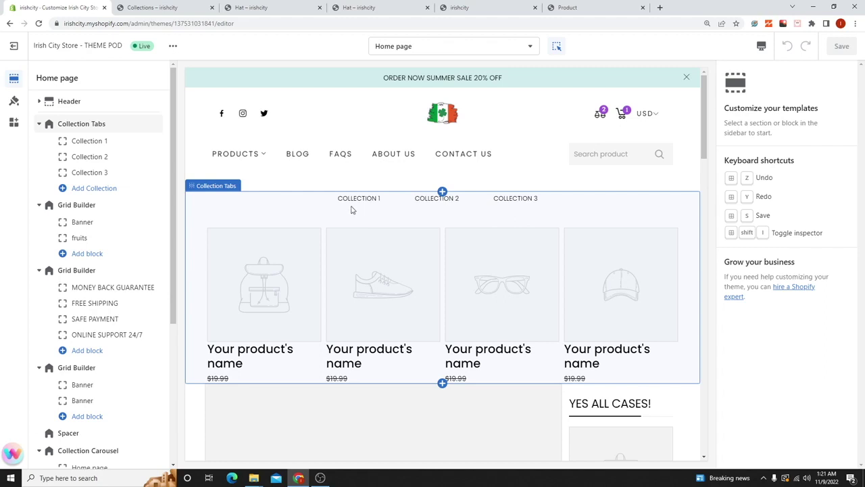
- Review the theme's product page on themepodshop.com, place its tab beside the theme editor, and return to examine the home page layout
left_click(564, 8)
scroll(446, 223, "up", 8)
scroll(416, 233, "up", 15)
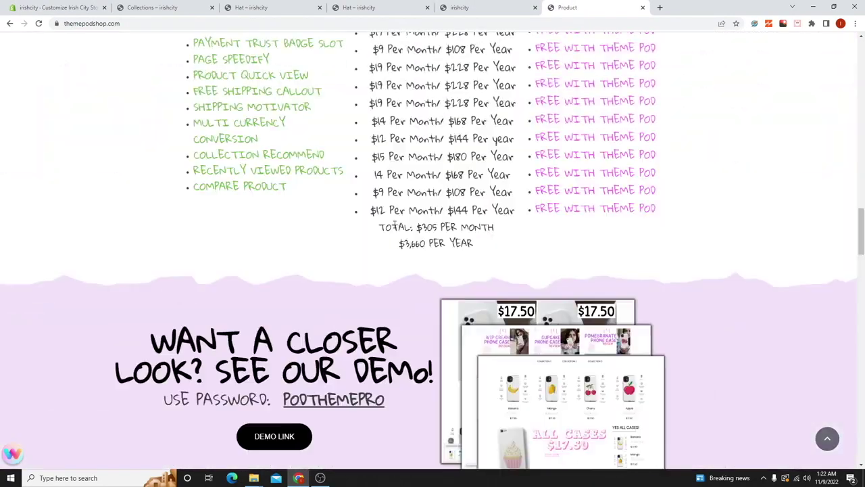
left_click_drag(537, 10, 125, 7)
left_click(79, 5)
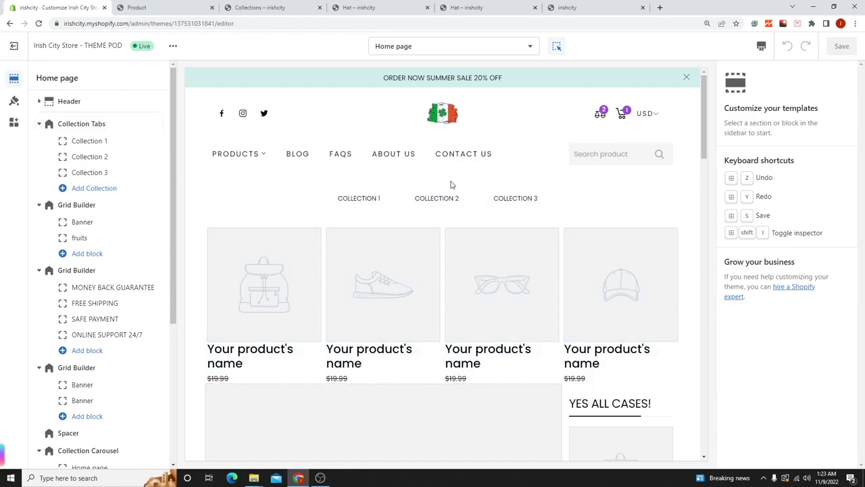
scroll(517, 367, "down", 10)
scroll(486, 332, "up", 5)
scroll(478, 327, "up", 5)
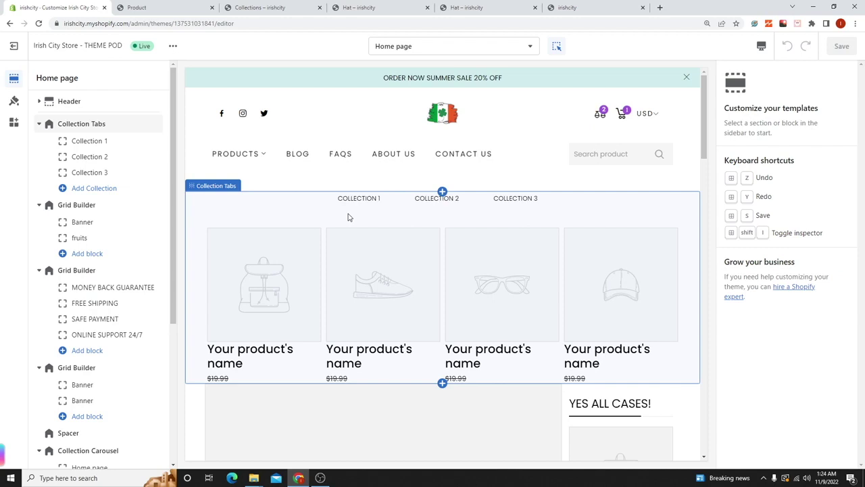
- Assign the Shirts collection to the Collection 1 block of the home page's Collection Tabs section
left_click(97, 146)
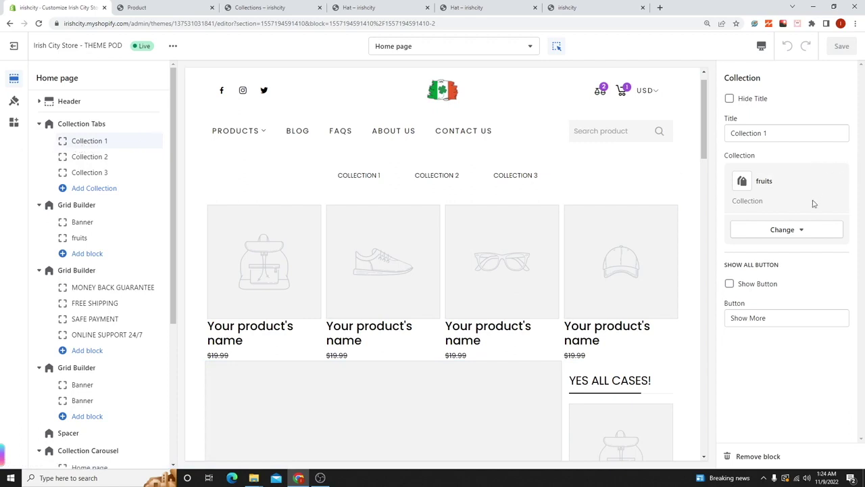
left_click(782, 230)
left_click(774, 255)
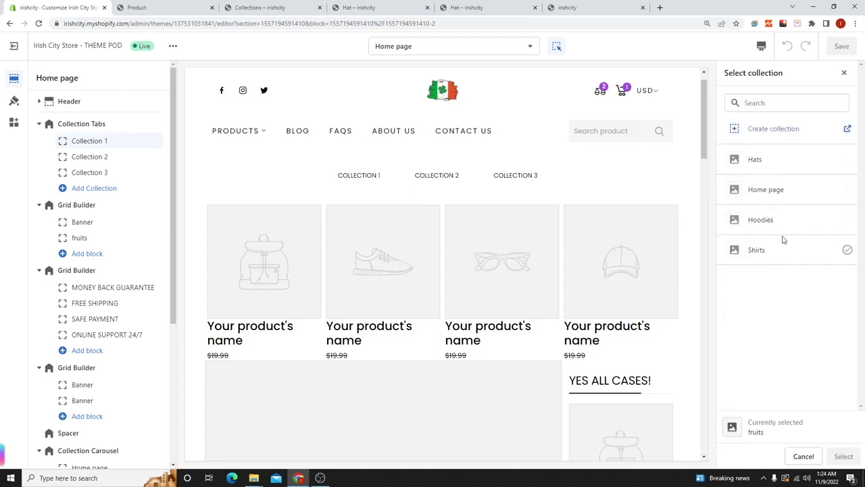
left_click(759, 245)
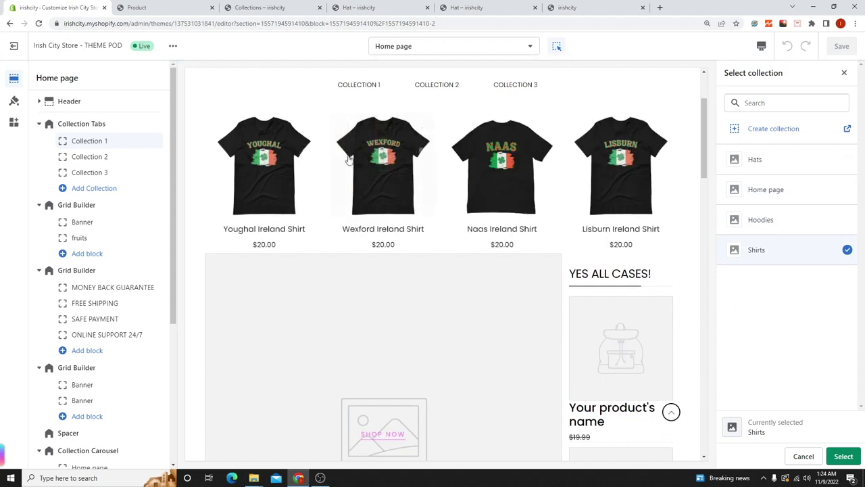
left_click(844, 455)
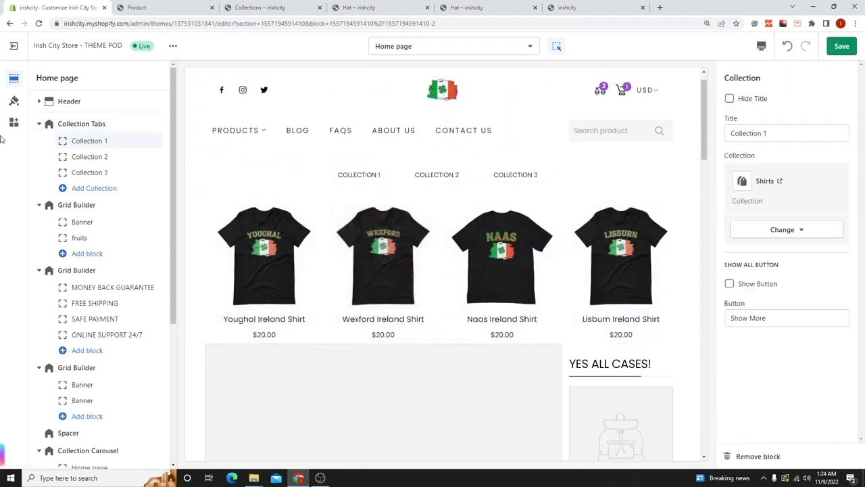
- Assign the Hats collection to the Collection 2 block of the Collection Tabs section
left_click(70, 158)
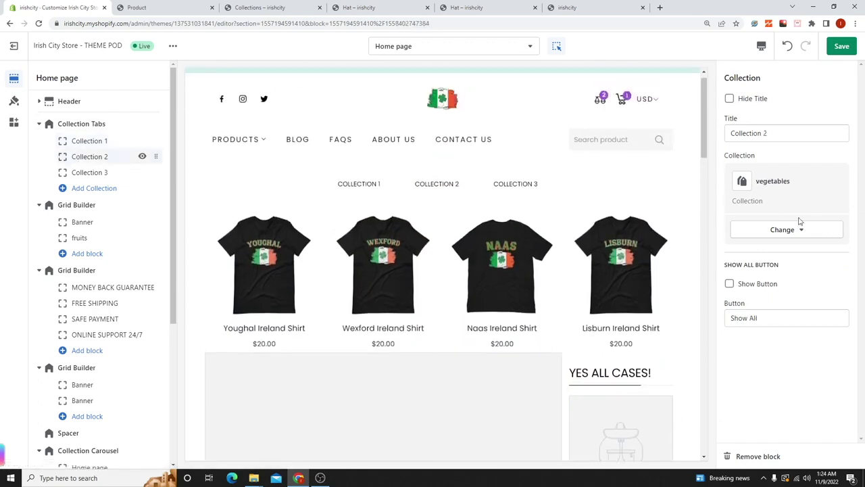
left_click(793, 229)
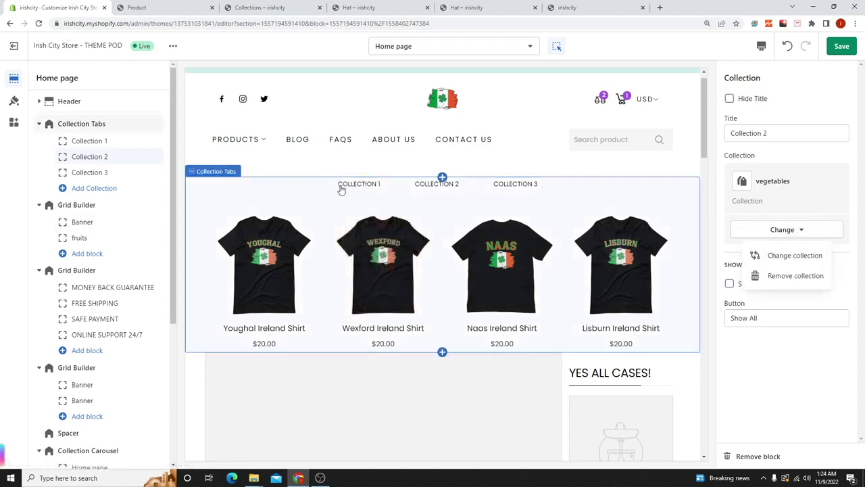
left_click(767, 231)
left_click(767, 231)
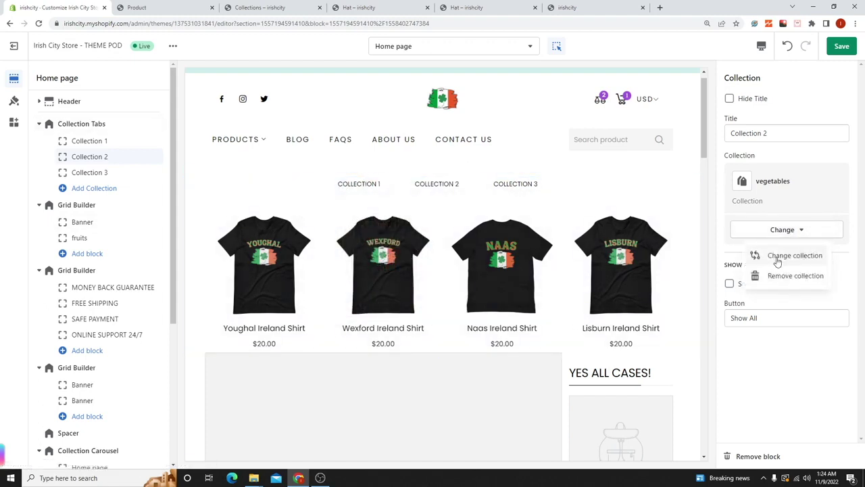
left_click(777, 257)
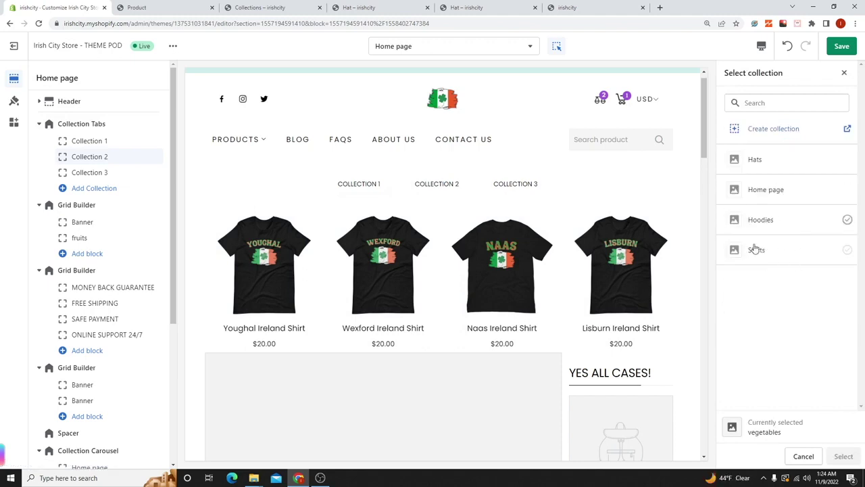
left_click(746, 161)
left_click(844, 456)
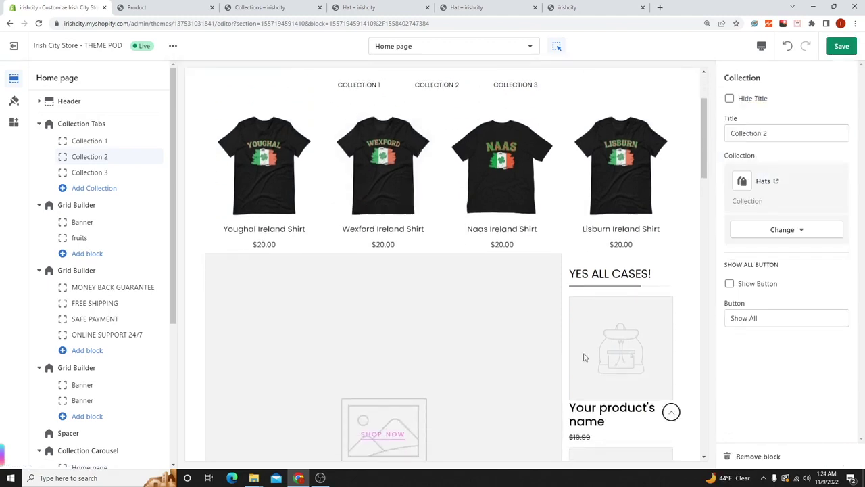
- Assign the Hoodies collection to the Collection 3 block of the Collection Tabs section and save the theme
left_click(82, 172)
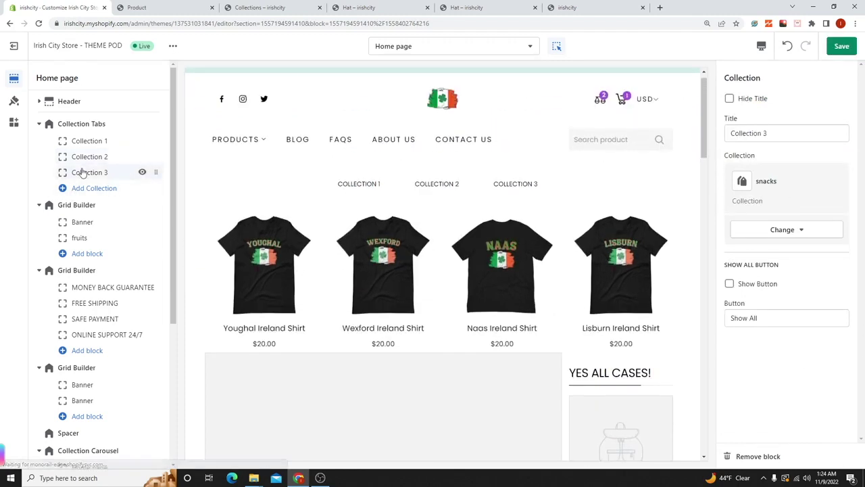
left_click(789, 230)
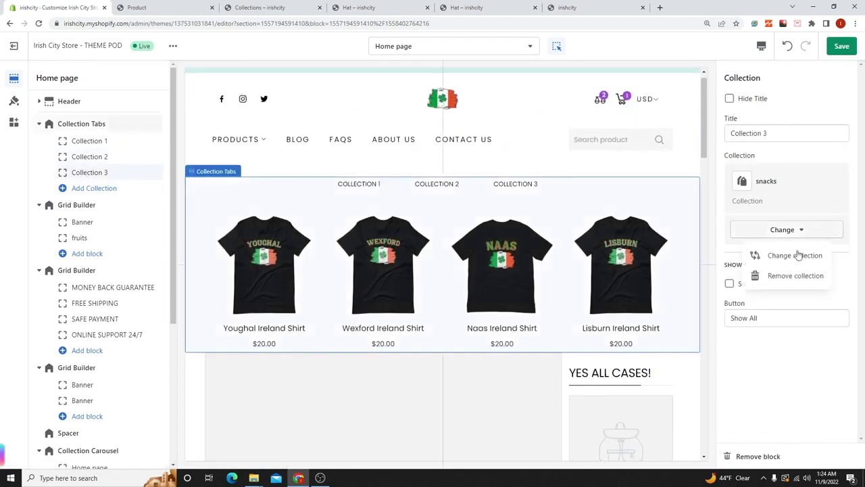
left_click(797, 255)
left_click(753, 189)
left_click(759, 219)
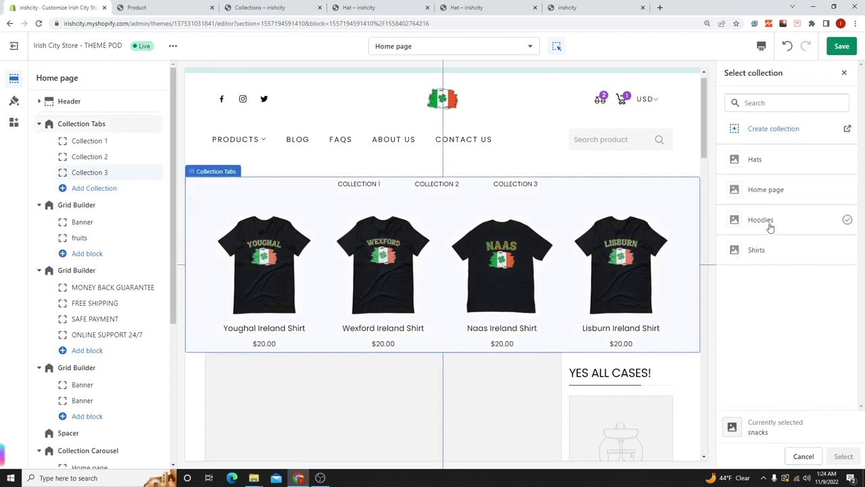
left_click(844, 456)
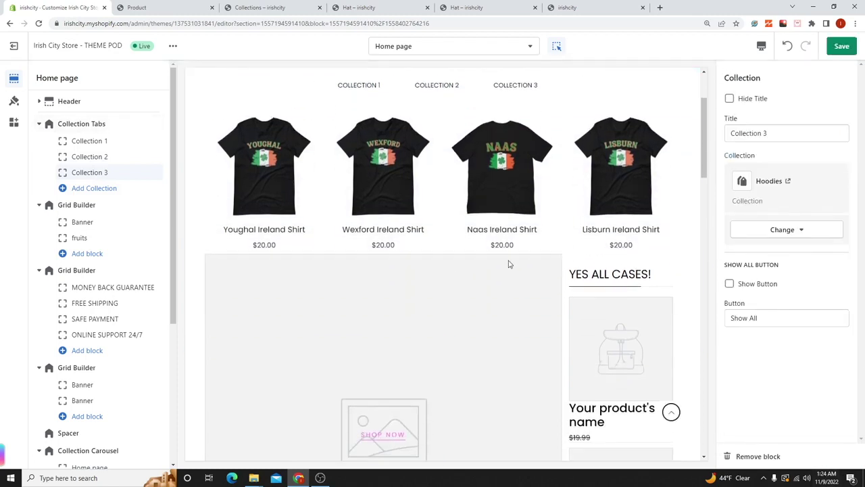
left_click(841, 46)
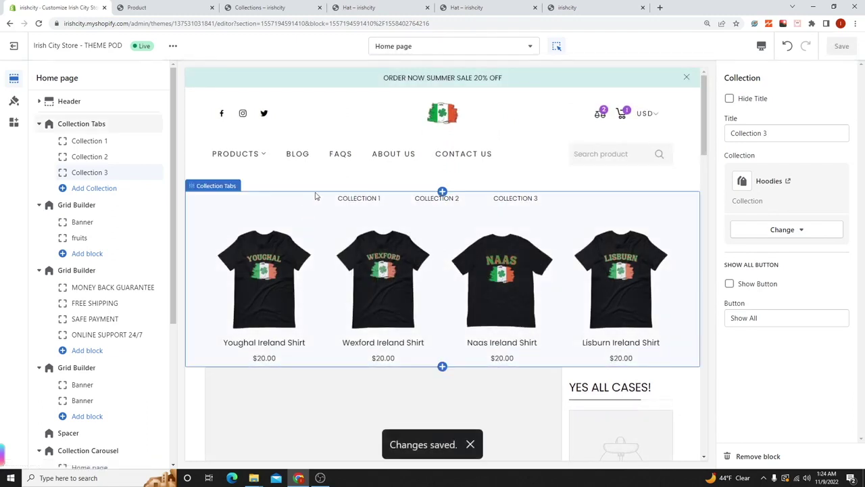
- View the live storefront and check the products under the Collection 2 and Collection 3 tabs on the home page
left_click(175, 48)
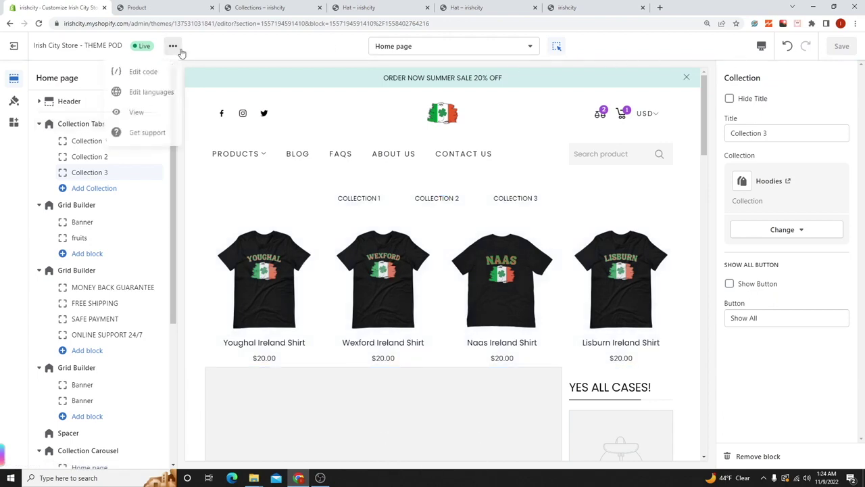
left_click(140, 112)
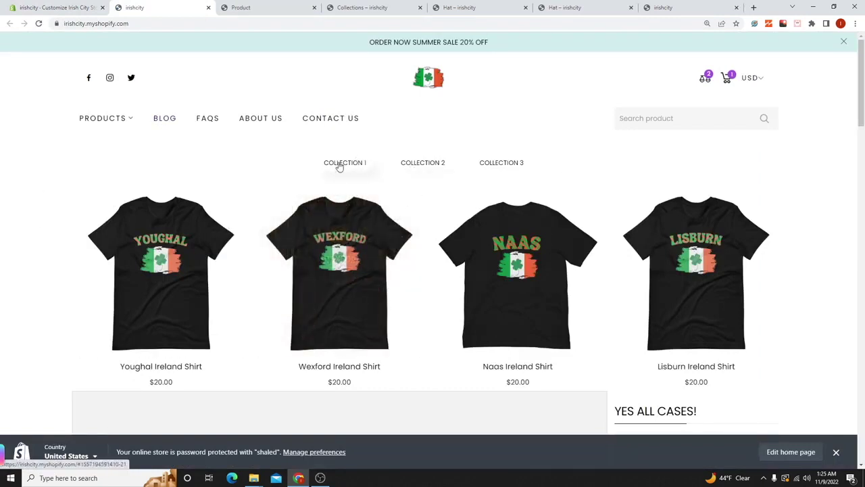
left_click(419, 167)
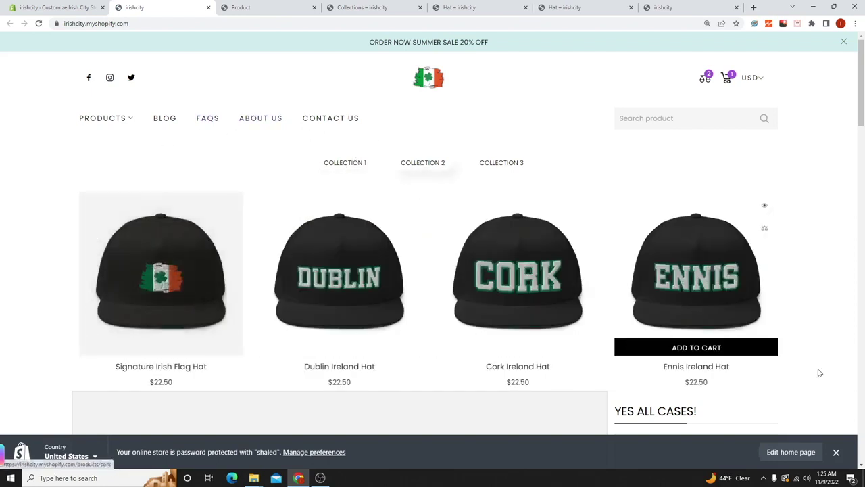
left_click(518, 169)
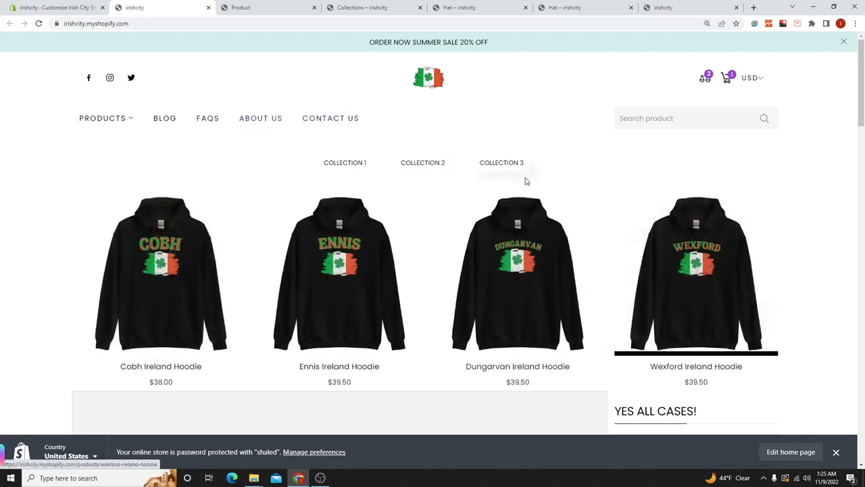
- Return to the theme editor, retitle the Collection 1 block as Shirts, and save the theme
left_click(58, 8)
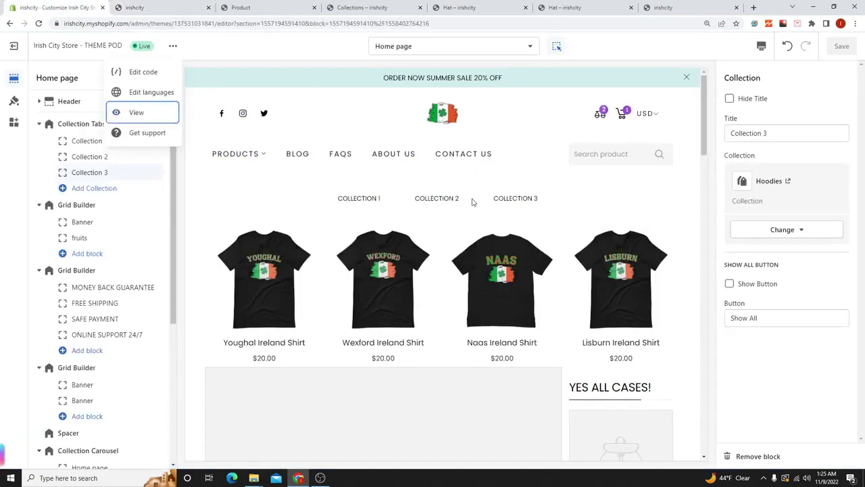
left_click(80, 140)
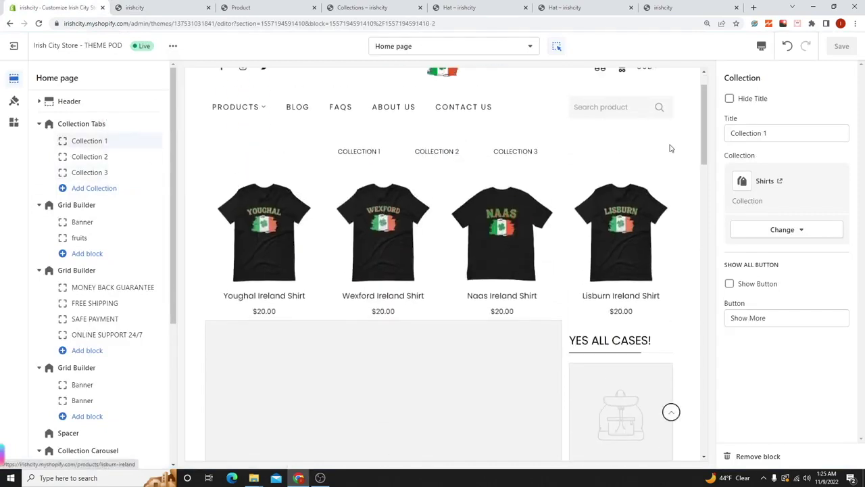
triple_click(769, 133)
type("Shirts")
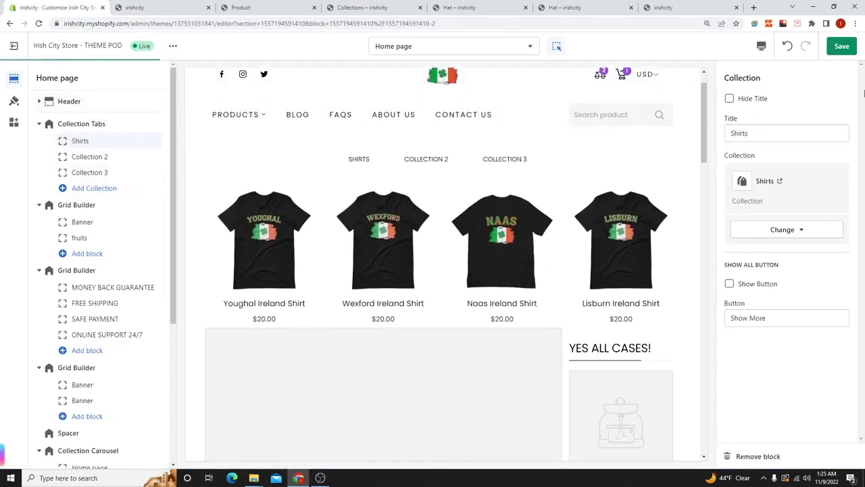
left_click(841, 46)
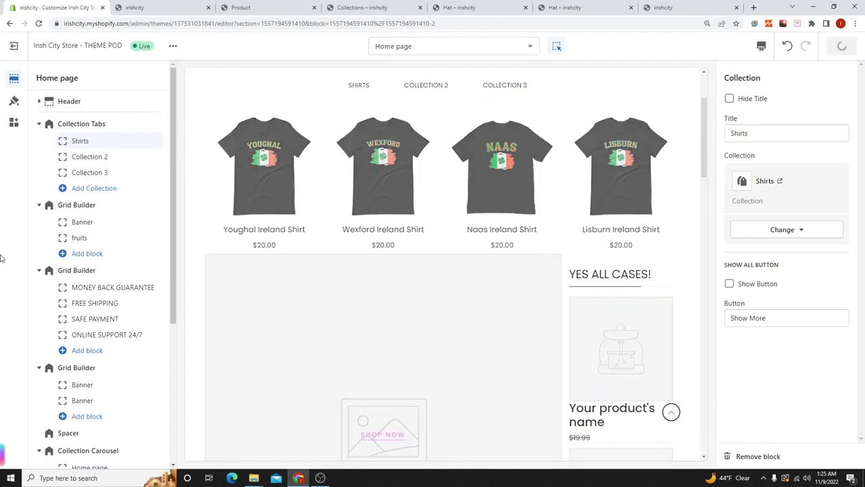
- Retitle the Collection 2 block of the Collection Tabs section as Hats and save the theme
left_click(77, 159)
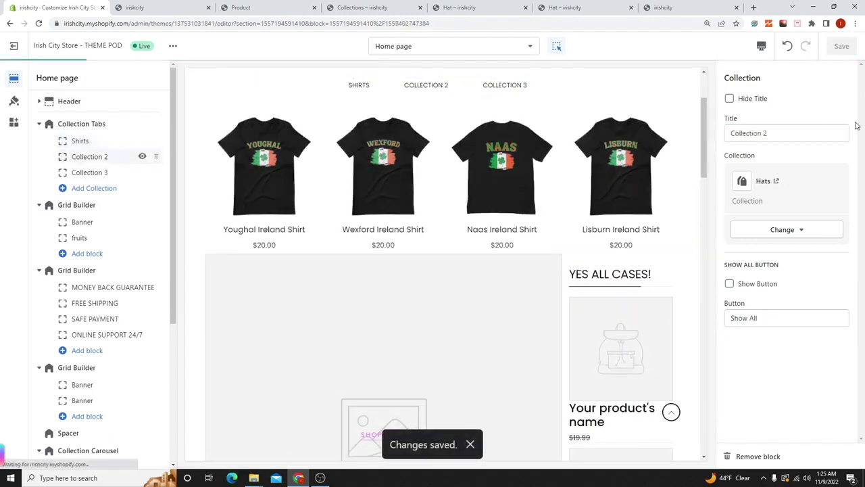
left_click_drag(779, 134, 739, 133)
key("BackSpace")
key("BackSpace")
key("BackSpace")
type("Hats")
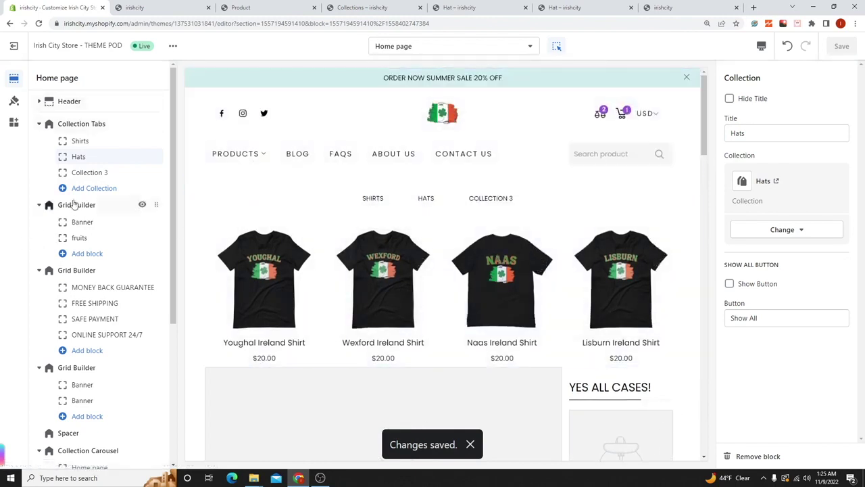
- Retitle the Collection 3 block of the Collection Tabs section as Hoodies and save the theme
left_click(94, 172)
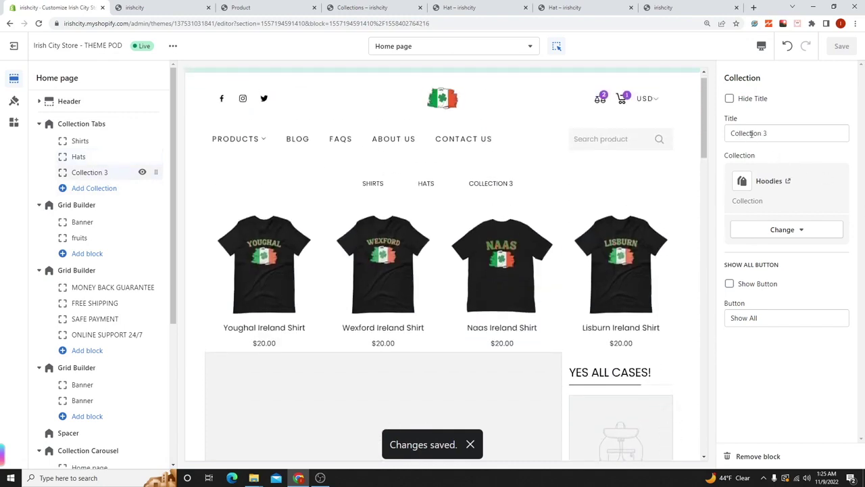
triple_click(781, 133)
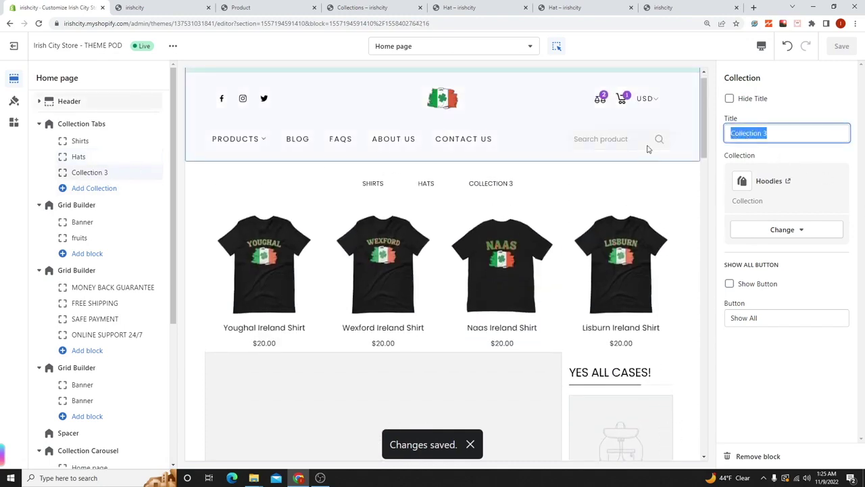
key("BackSpace")
type("Hoodies")
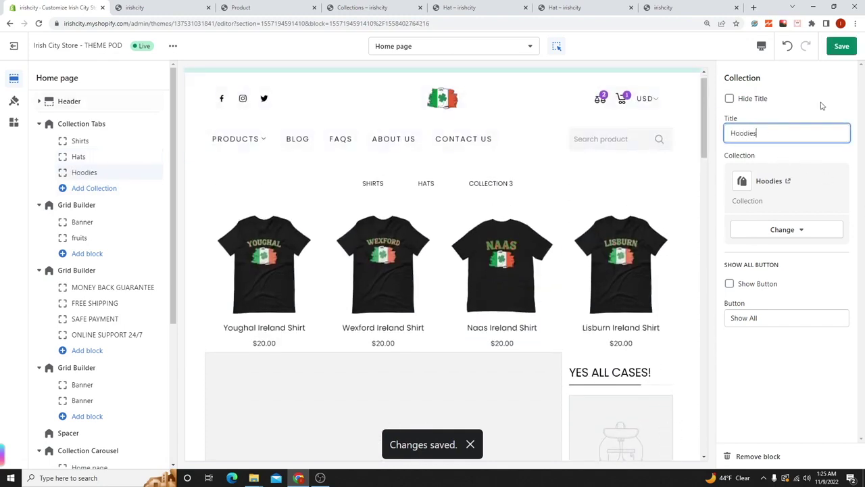
left_click(842, 46)
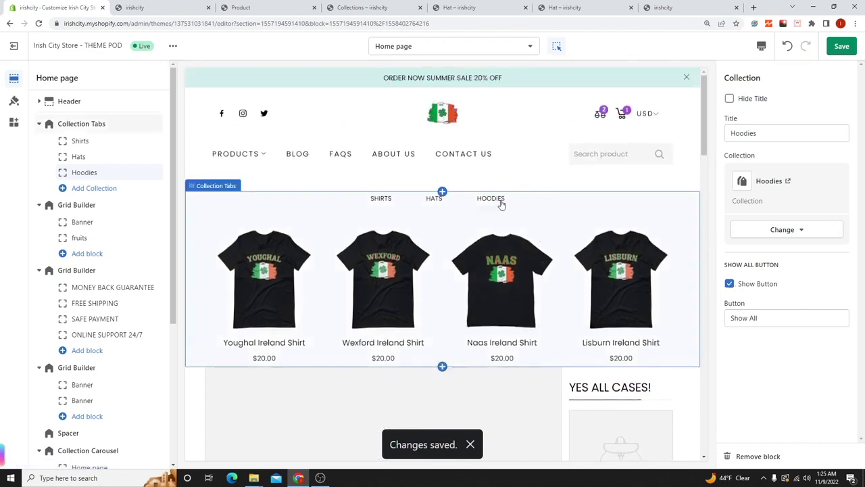
- Enable the show-all button for the Hoodies and Shirts blocks, checking both tabs in the preview, and save the theme
left_click(501, 204)
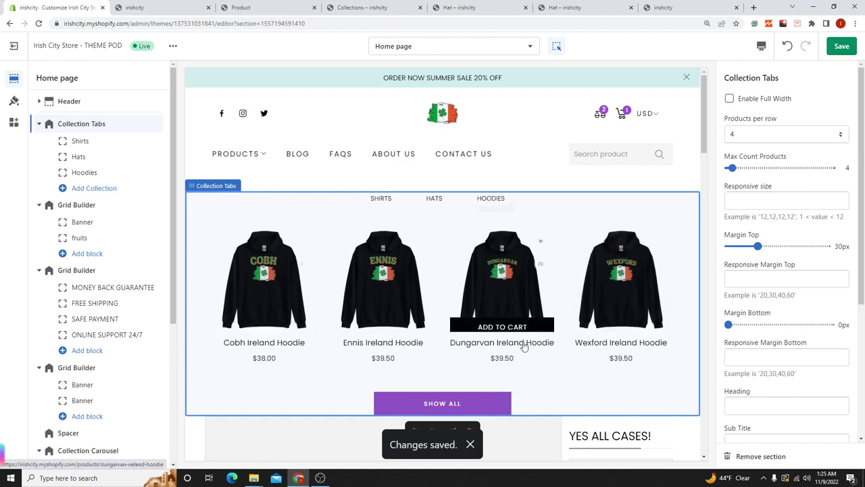
mouse_move(408, 269)
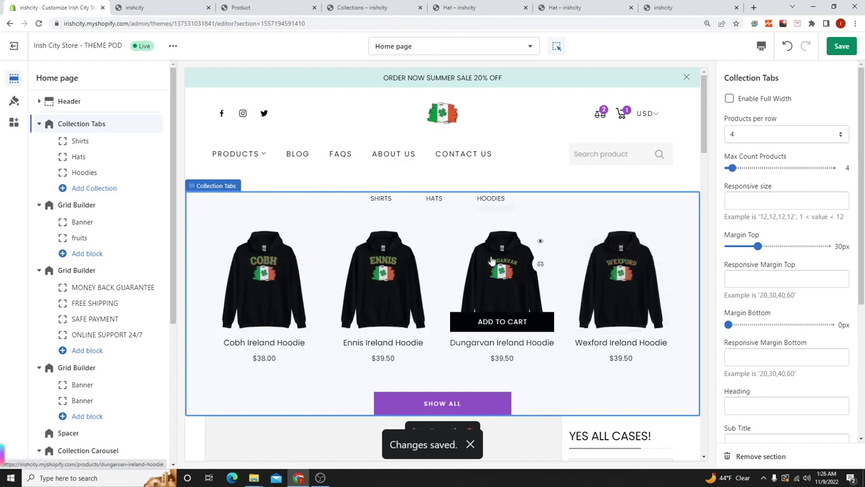
left_click(382, 199)
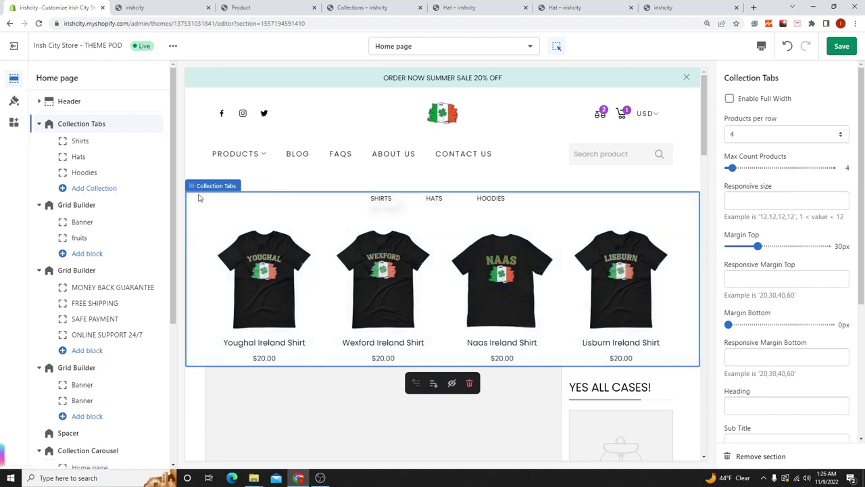
left_click(80, 140)
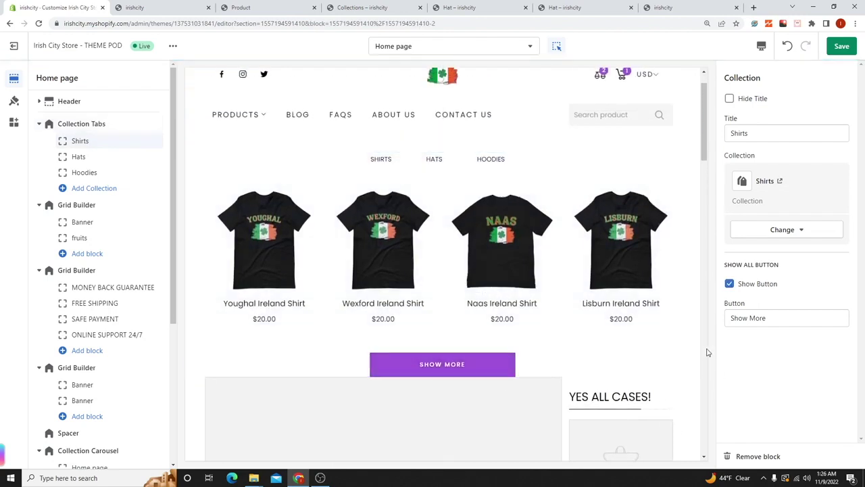
left_click(842, 46)
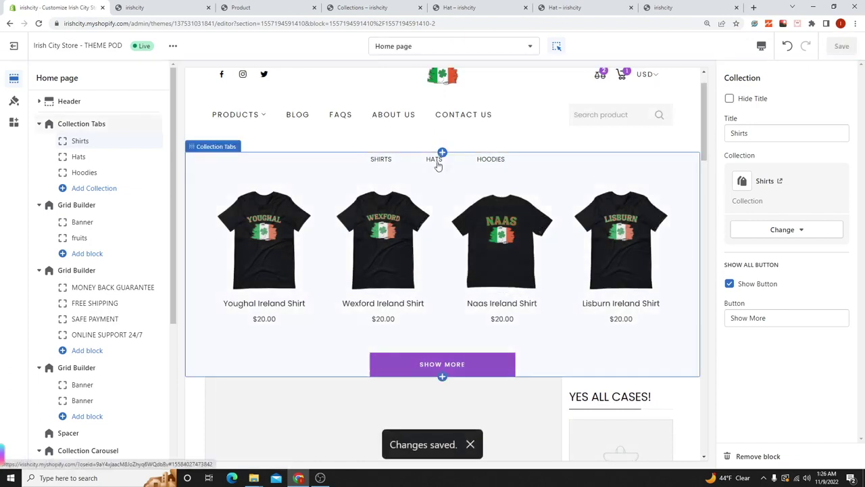
- Check the Hats tab in the preview, enable the show-all button for the Hats block, and save the theme
scroll(473, 305, "up", 1)
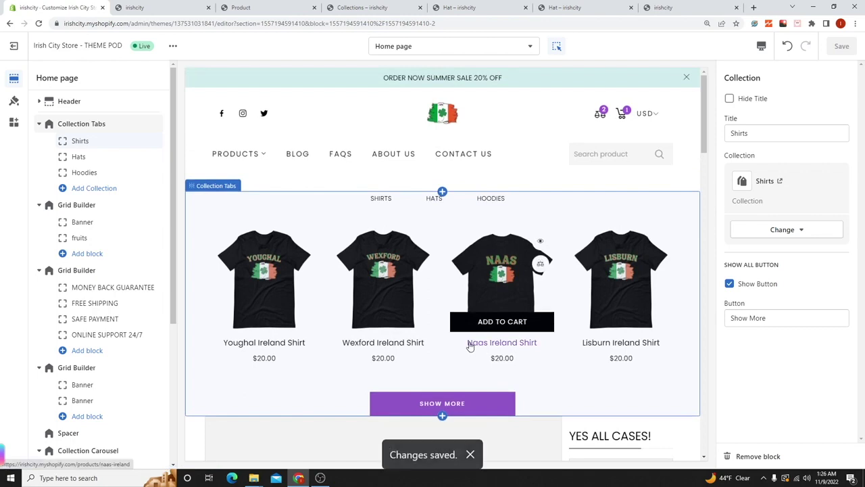
scroll(446, 330, "down", 1)
scroll(457, 330, "up", 1)
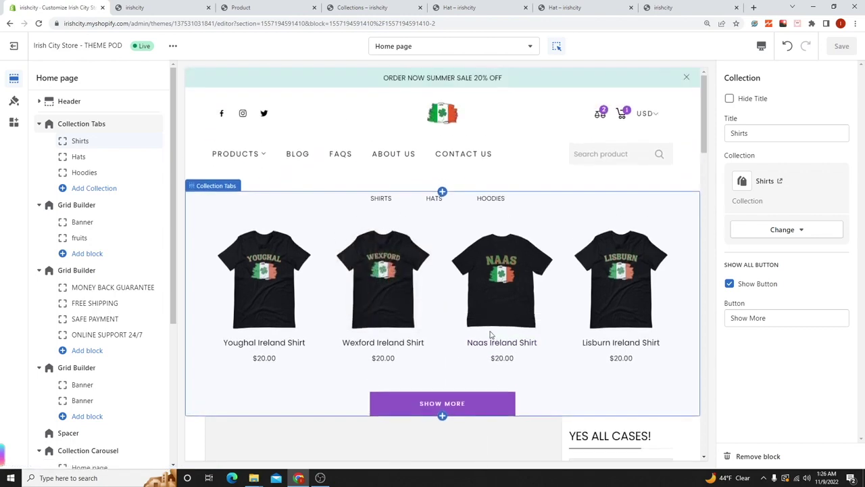
left_click(432, 201)
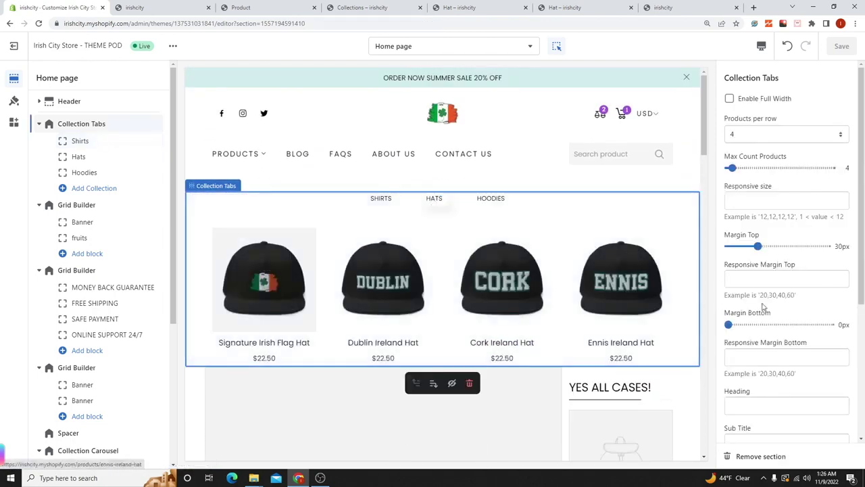
scroll(717, 337, "down", 3)
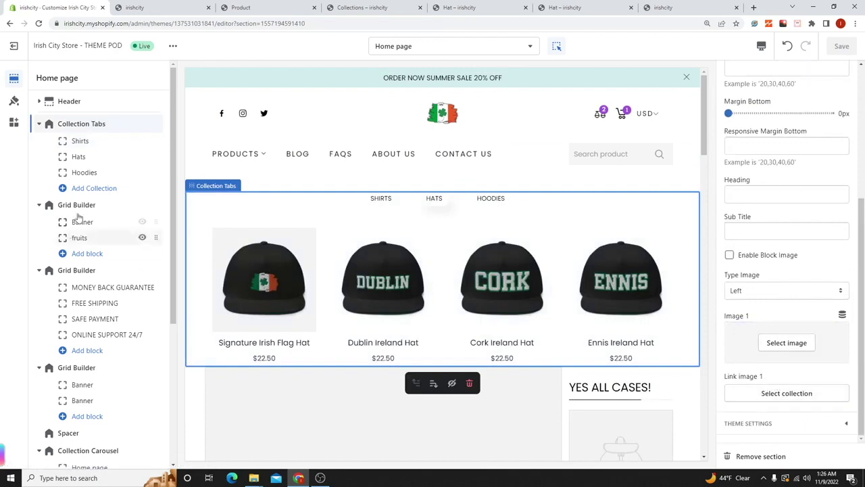
left_click(78, 157)
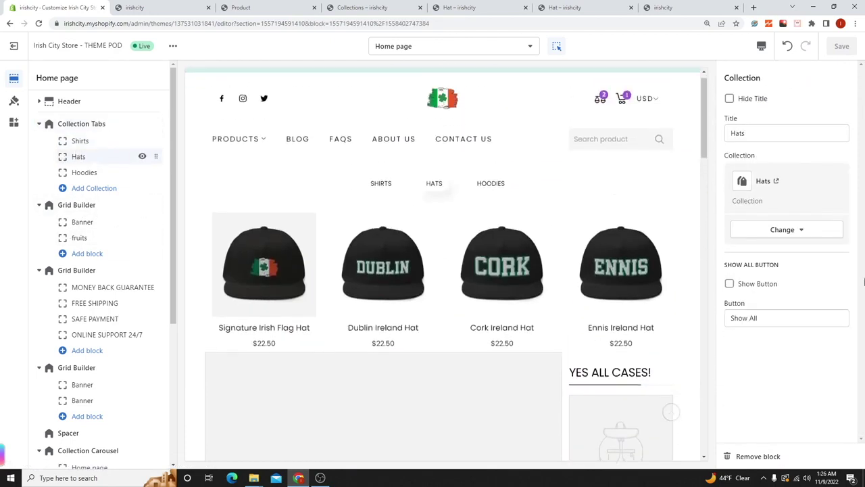
left_click(730, 283)
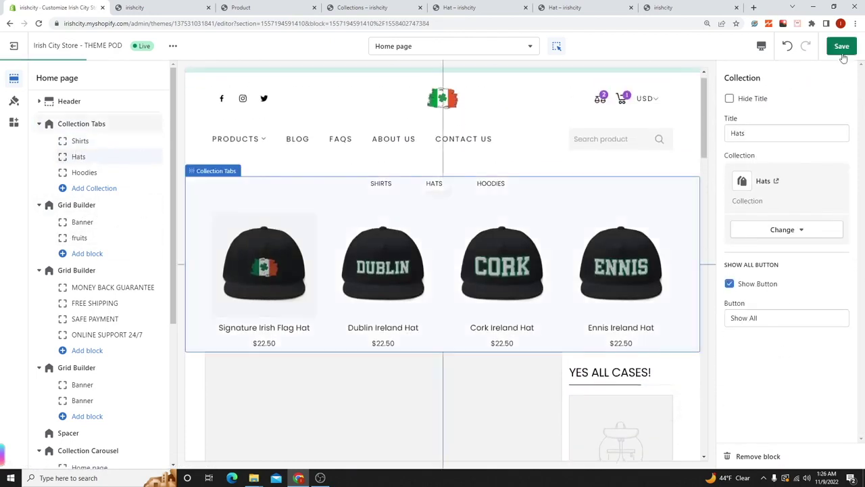
left_click(841, 47)
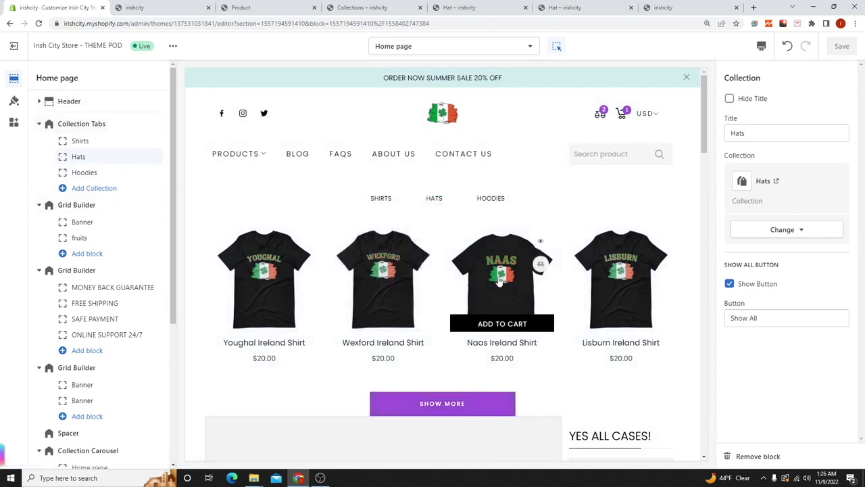
- Preview the Collection Tabs section with a maximum of 10 products and set the maximum back to 4
left_click(482, 200)
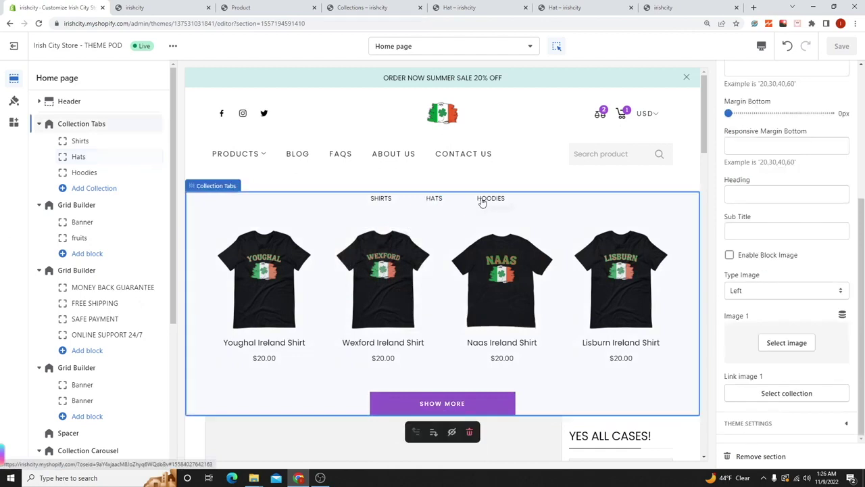
left_click(380, 200)
scroll(790, 210, "up", 5)
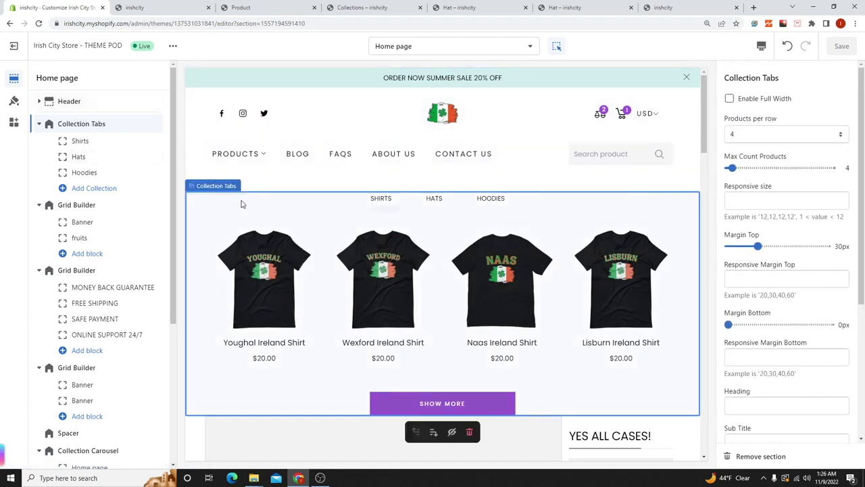
mouse_move(359, 248)
left_click_drag(731, 168, 730, 168)
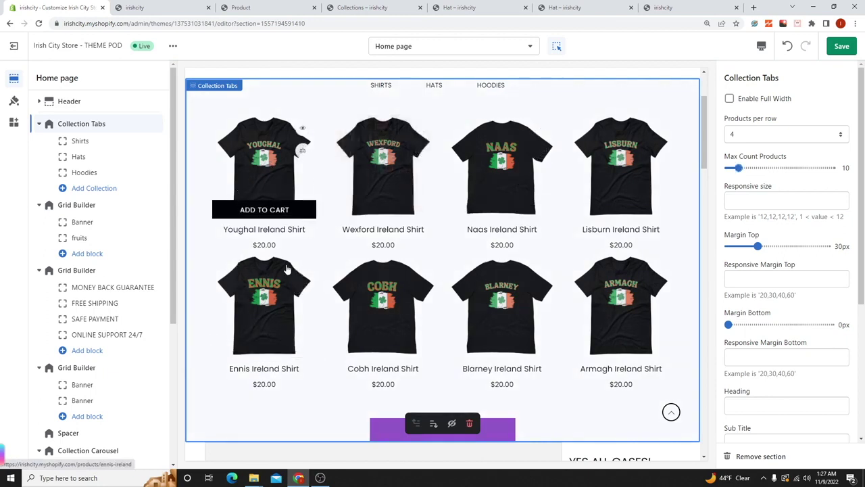
scroll(451, 304, "down", 2)
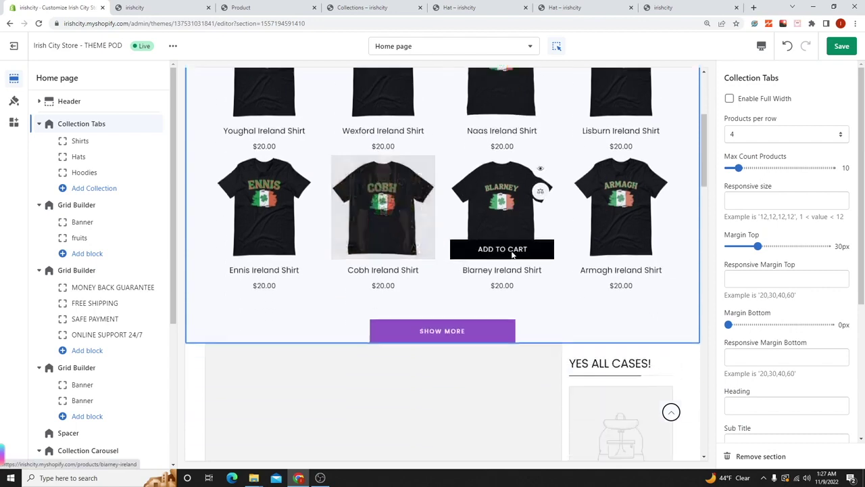
scroll(452, 270, "up", 1)
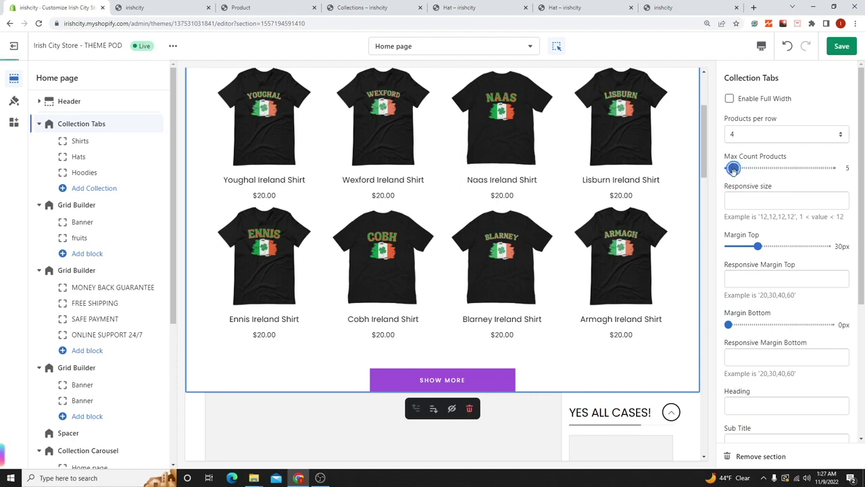
left_click_drag(732, 174, 731, 169)
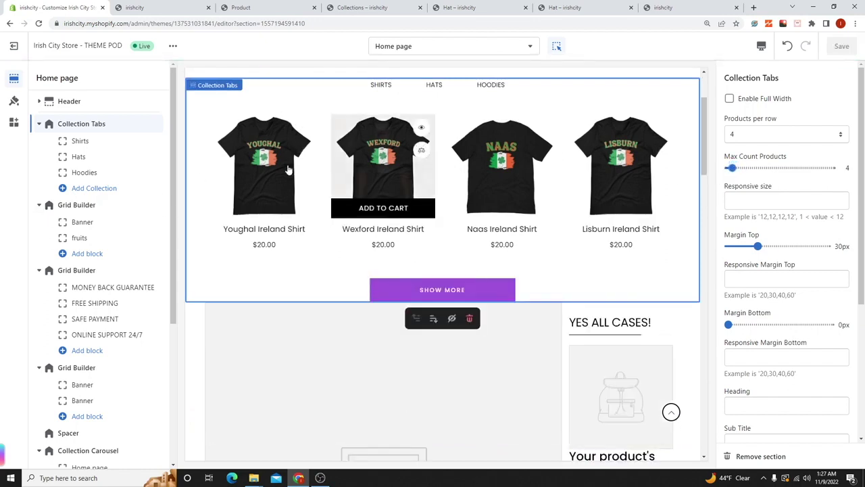
- Try 3 products per row in the Collection Tabs section and return the setting to 4
left_click(749, 135)
left_click(736, 156)
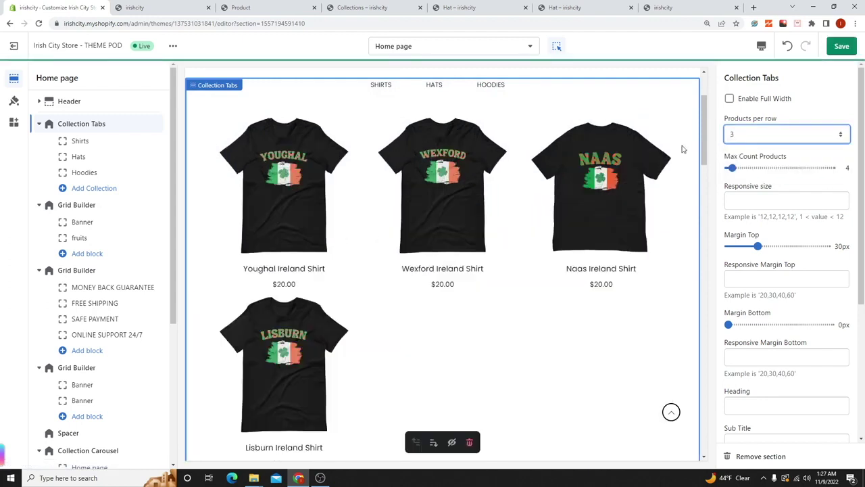
left_click(780, 134)
left_click(730, 169)
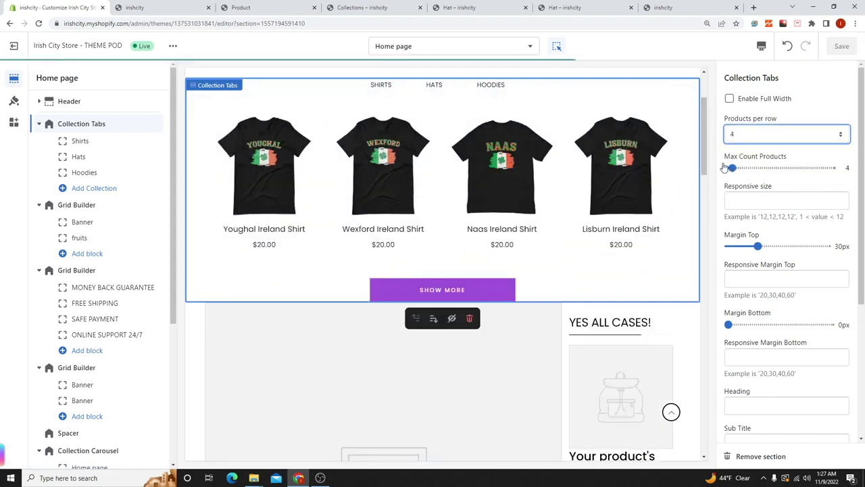
left_click(77, 157)
left_click(80, 173)
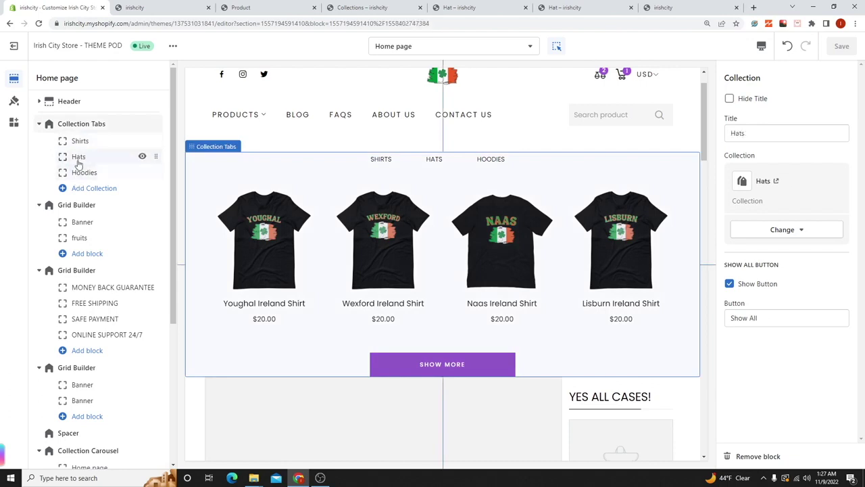
left_click(79, 141)
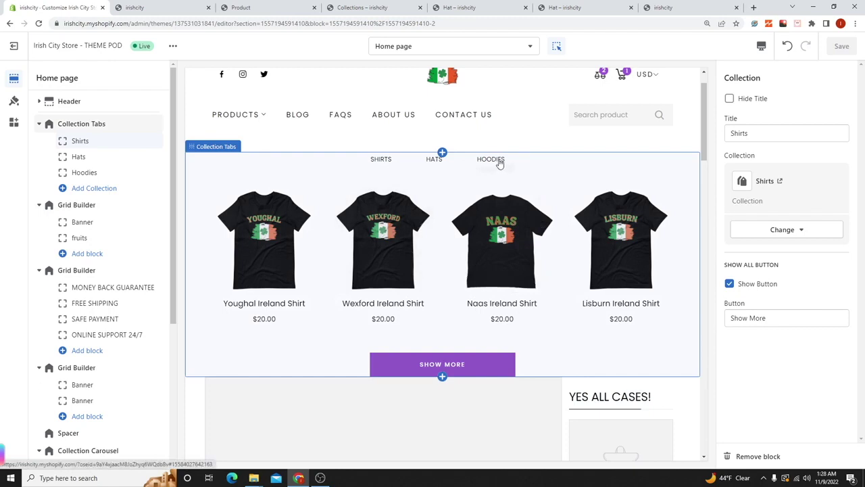
scroll(500, 165, "up", 1)
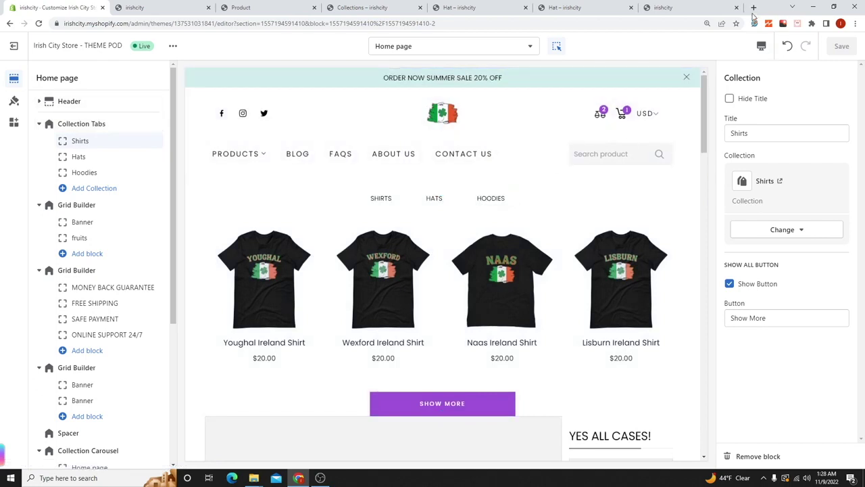
- Open YouTube in a new incognito browser window
left_click(853, 23)
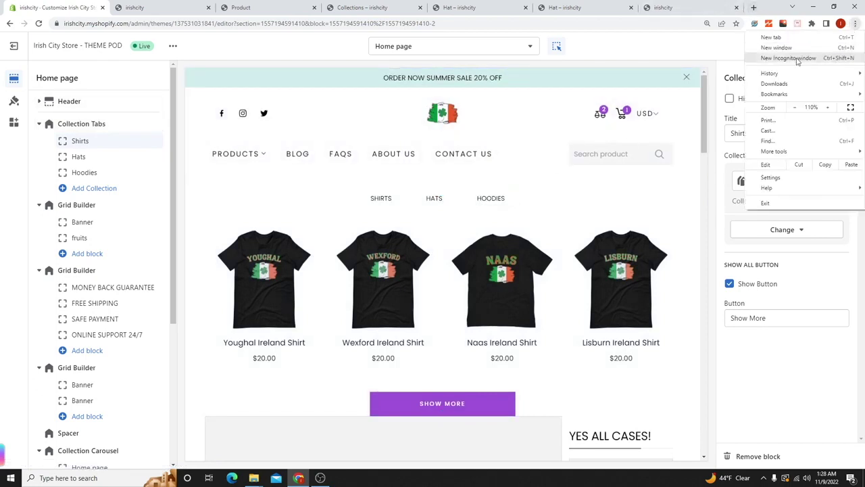
left_click(802, 58)
key("Down")
key("Escape")
type("yout")
key("Return")
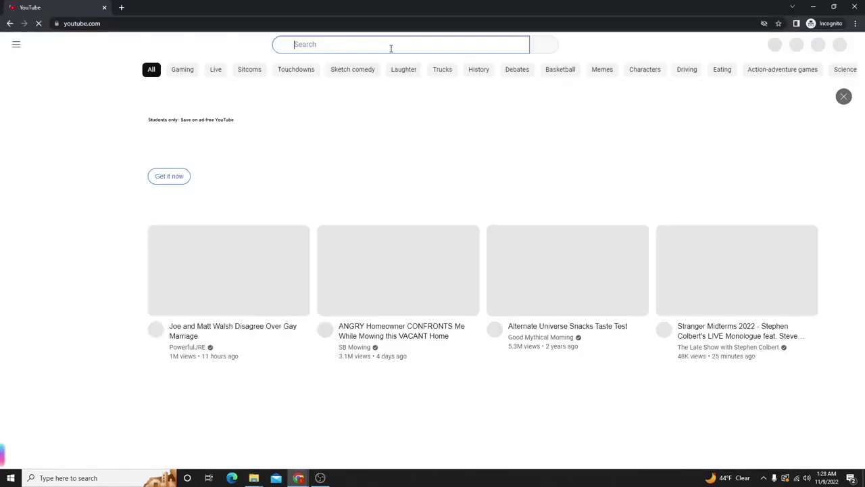
- Search YouTube for "autopilot passive income" and open the Autopilot Passive Income channel
left_click(391, 47)
type("autop")
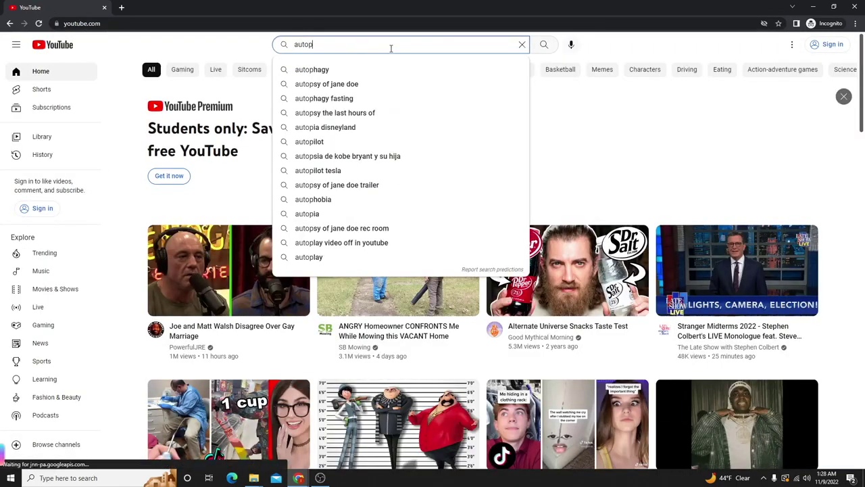
type("ilot")
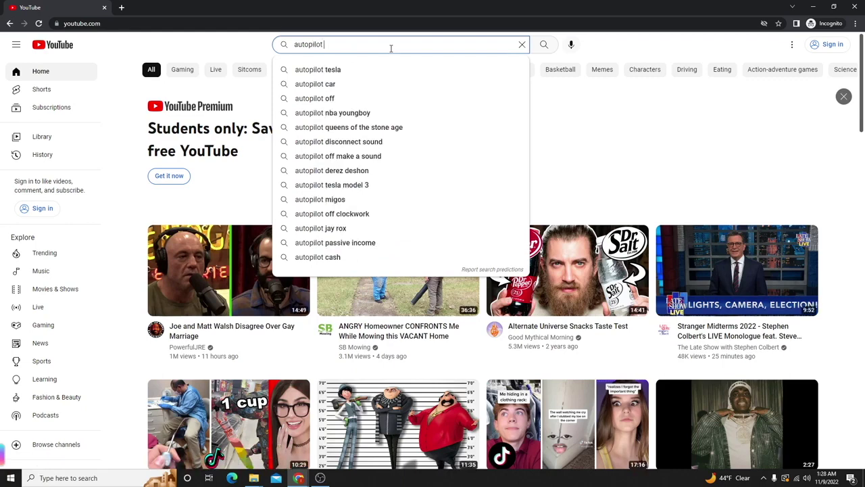
type(" pass")
key("Down")
key("Return")
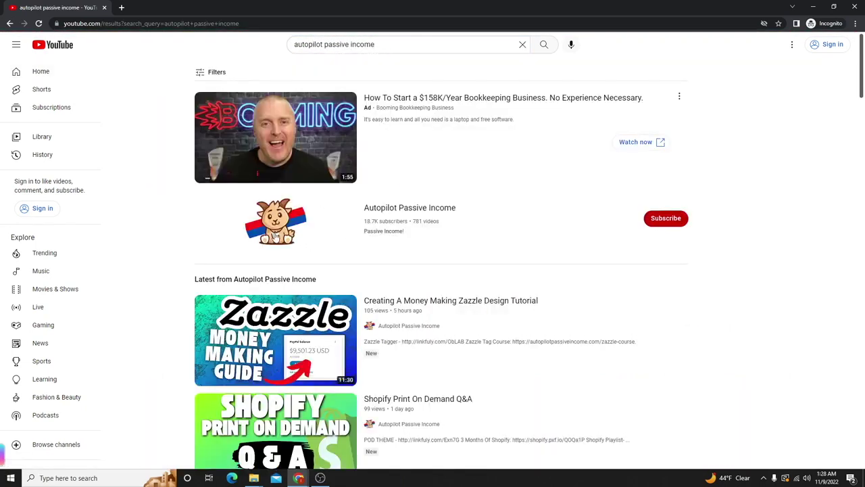
left_click(275, 236)
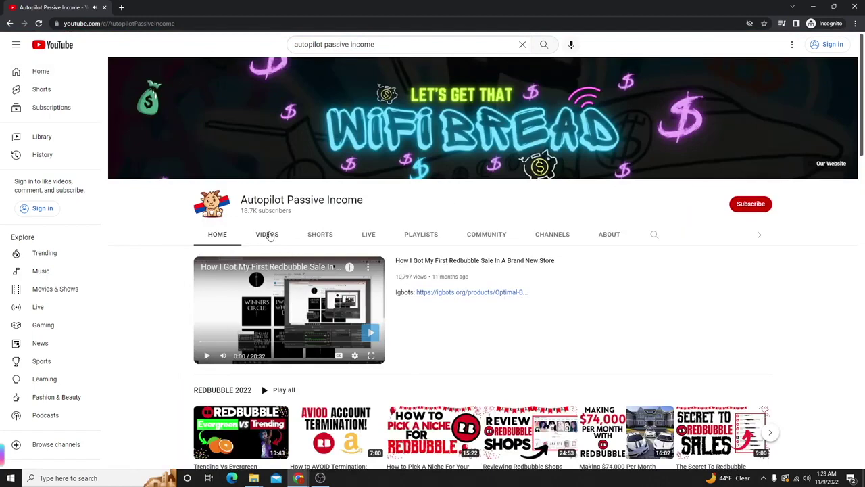
- Open the video "The Best Print On Demand Shopify Theme" from the channel's "Start Your Own Print on Demand Shopify Store" playlist
left_click(420, 237)
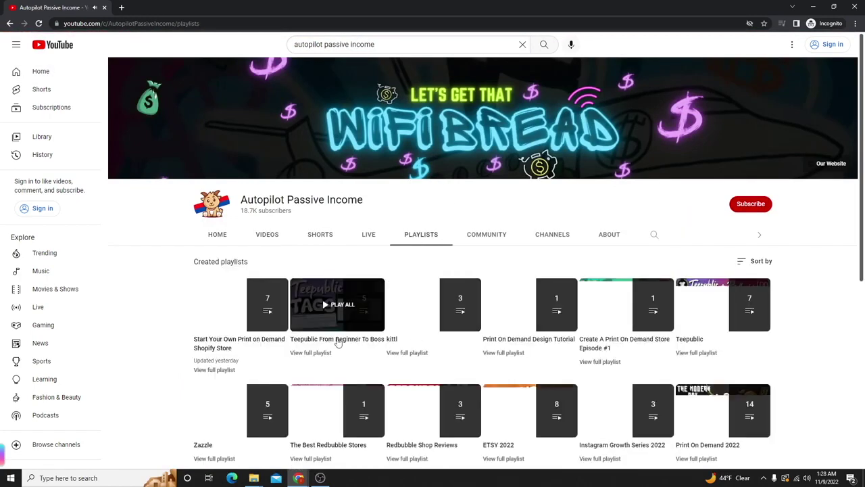
scroll(223, 284, "down", 1)
left_click(213, 281)
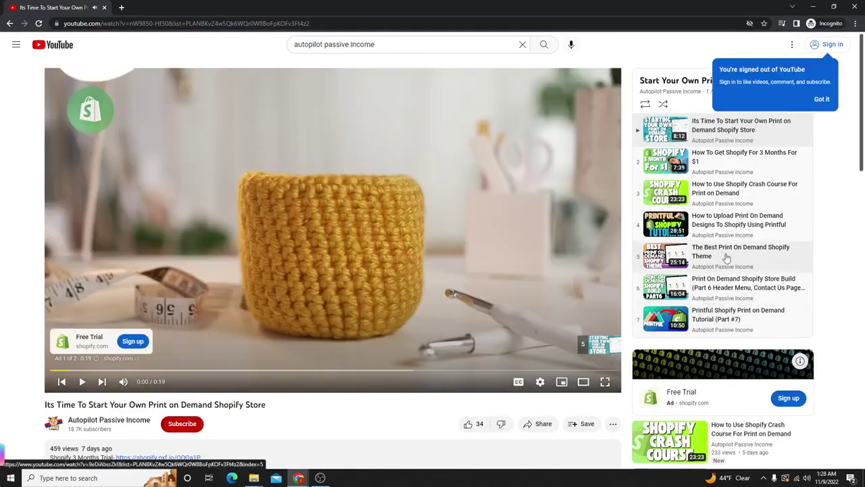
left_click(725, 258)
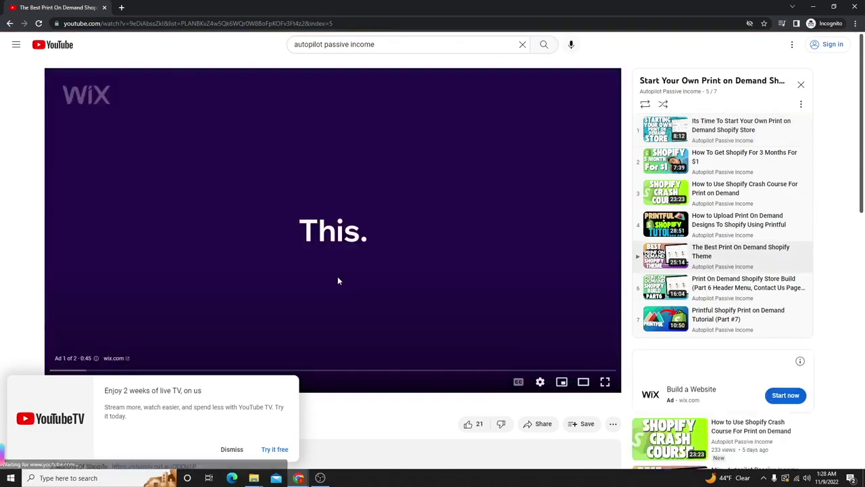
- Examine the video's title and description, and return to the Shopify theme editor
scroll(328, 267, "down", 1)
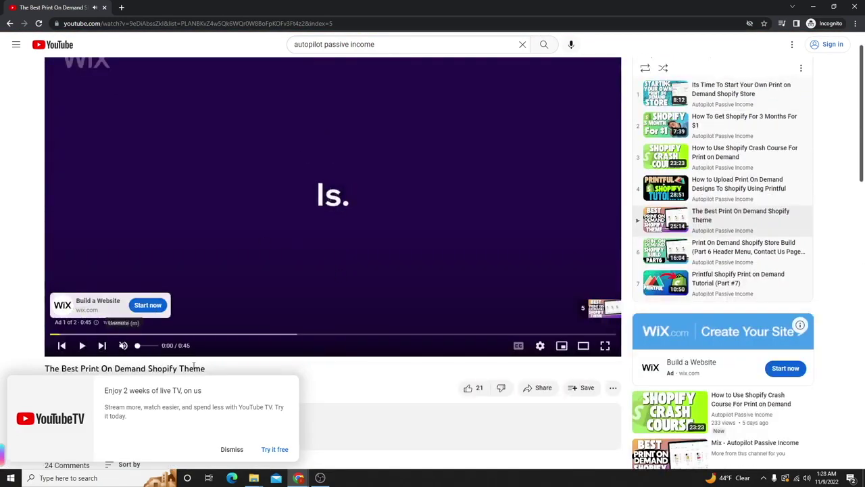
scroll(193, 364, "down", 3)
left_click_drag(124, 236, 213, 237)
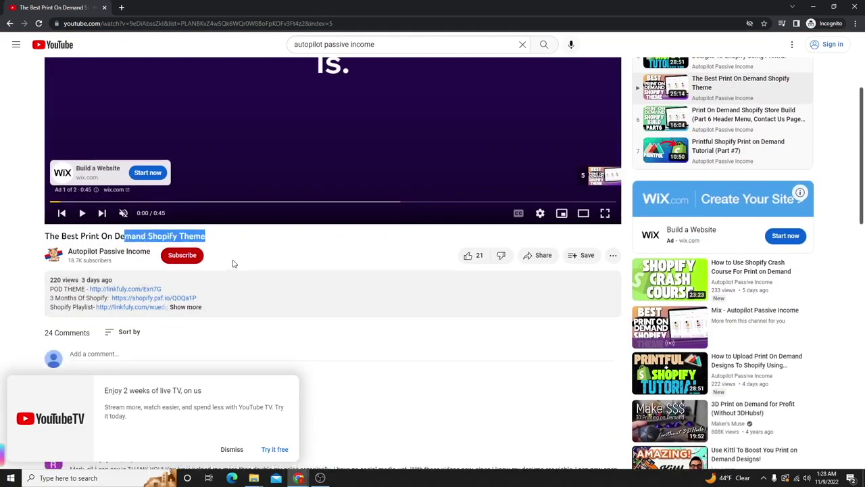
scroll(232, 264, "up", 2)
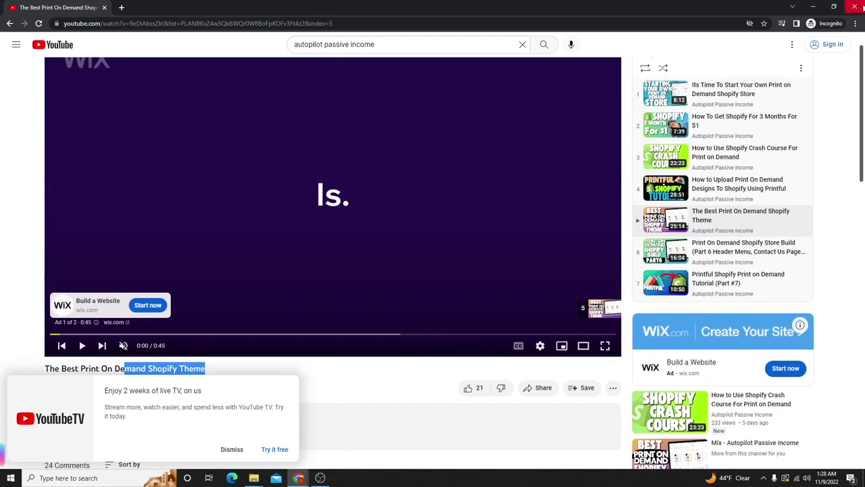
double_click(752, 9)
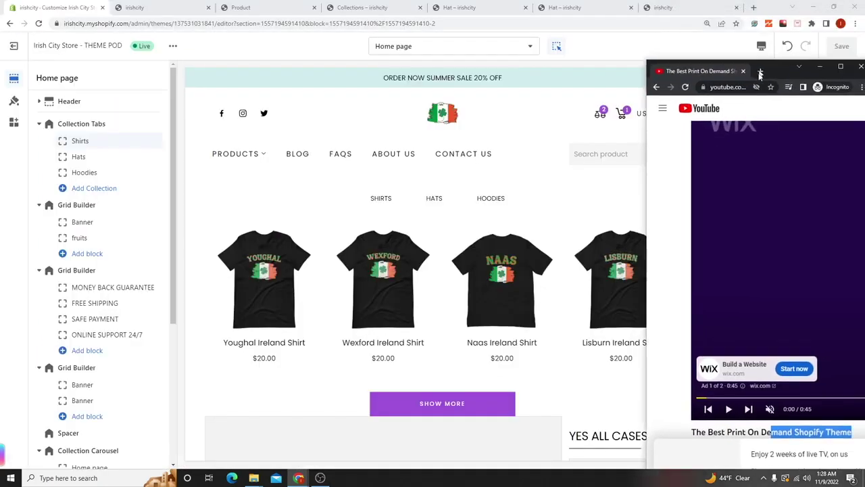
left_click(438, 184)
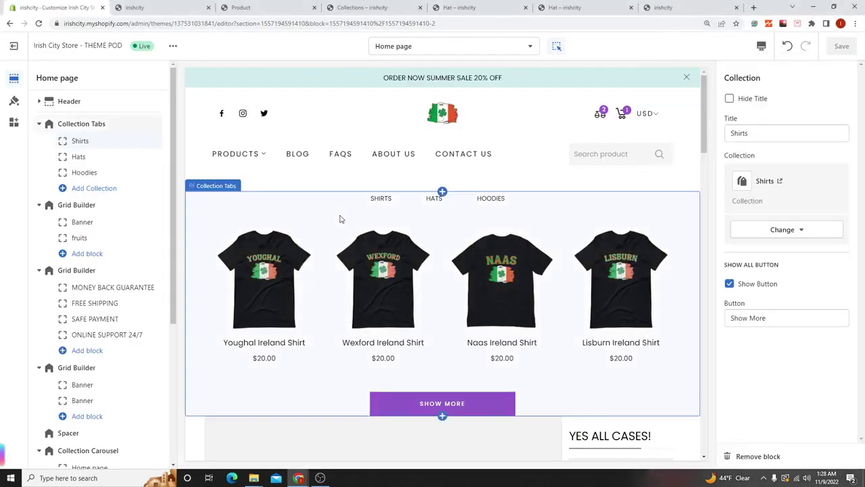
- Review the Collection Tabs section's settings, including its theme settings, and collapse its list of collection blocks
left_click(81, 124)
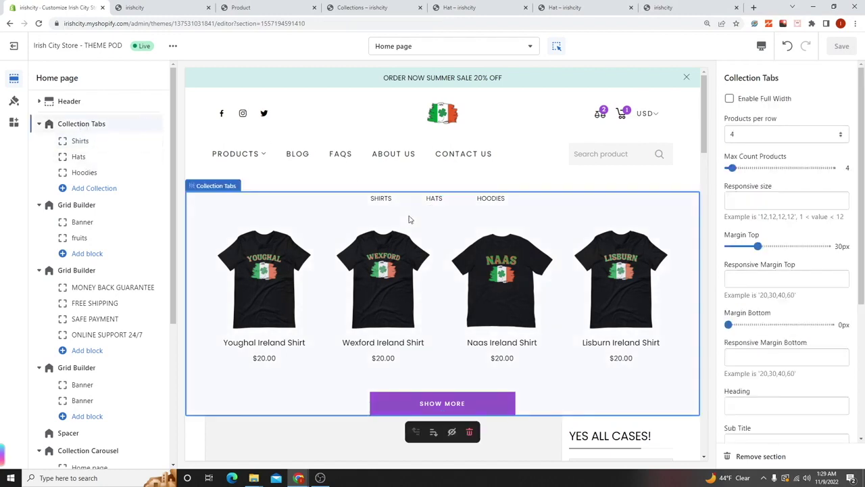
scroll(804, 306, "down", 1)
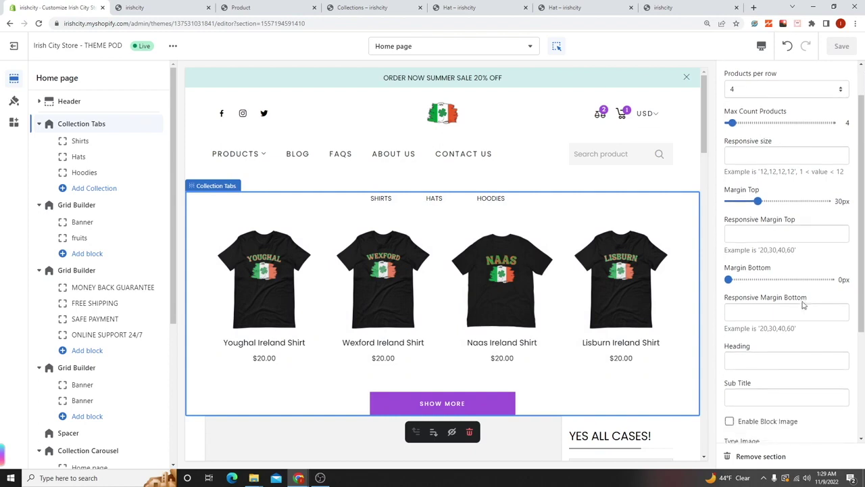
scroll(787, 284, "down", 3)
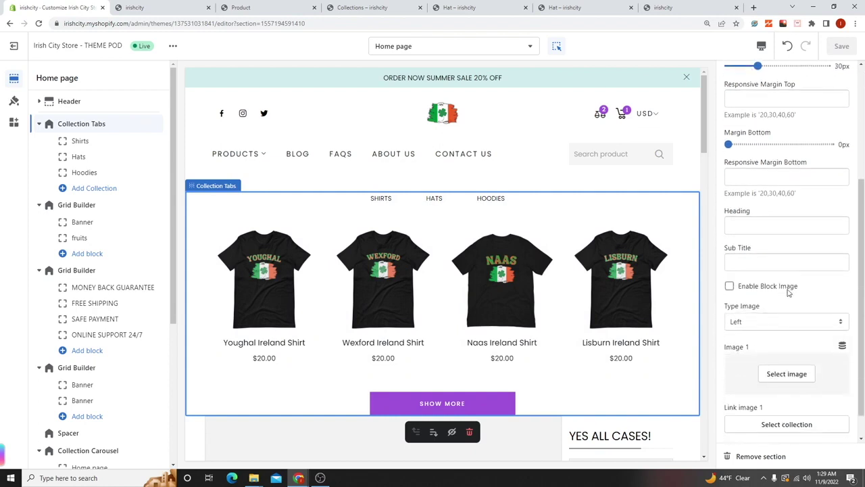
scroll(785, 292, "up", 4)
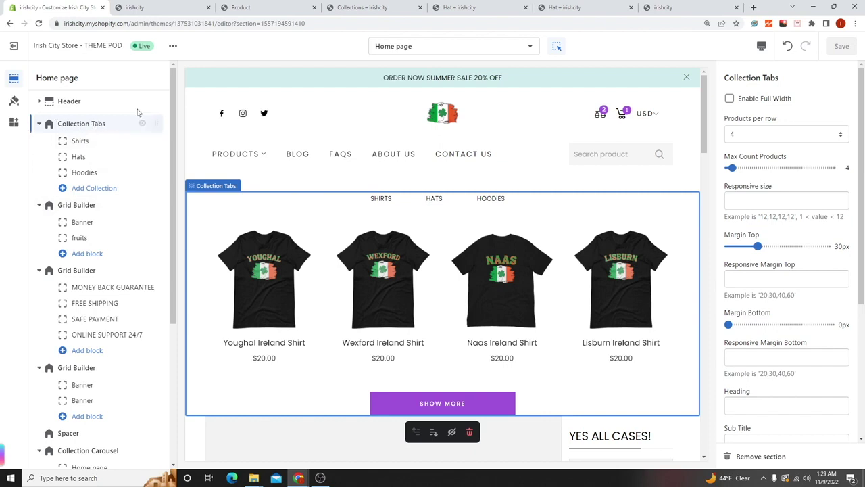
left_click(44, 127)
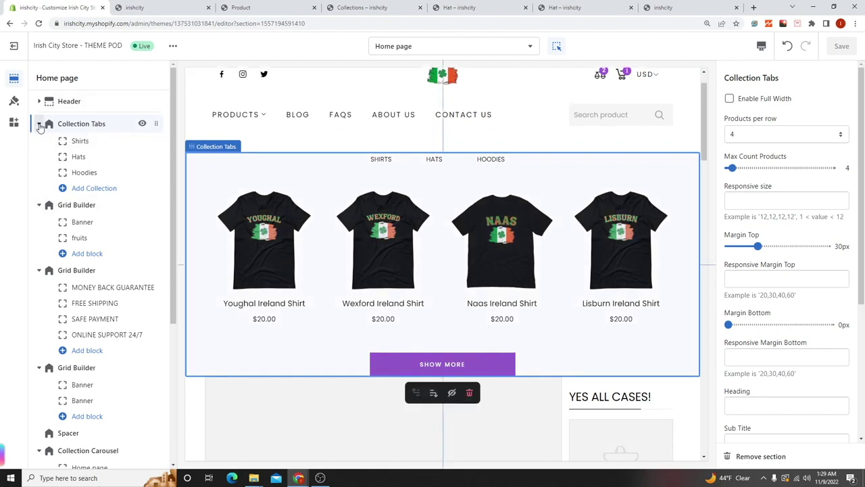
left_click(40, 124)
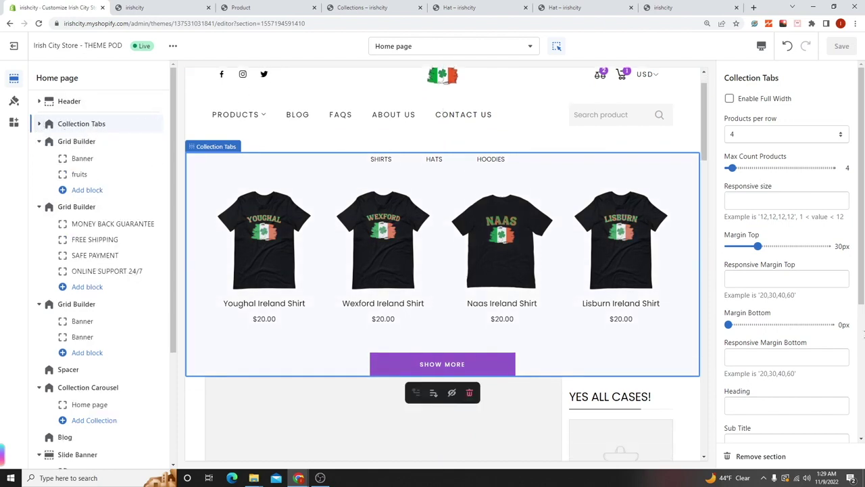
scroll(780, 290, "down", 3)
scroll(777, 283, "up", 3)
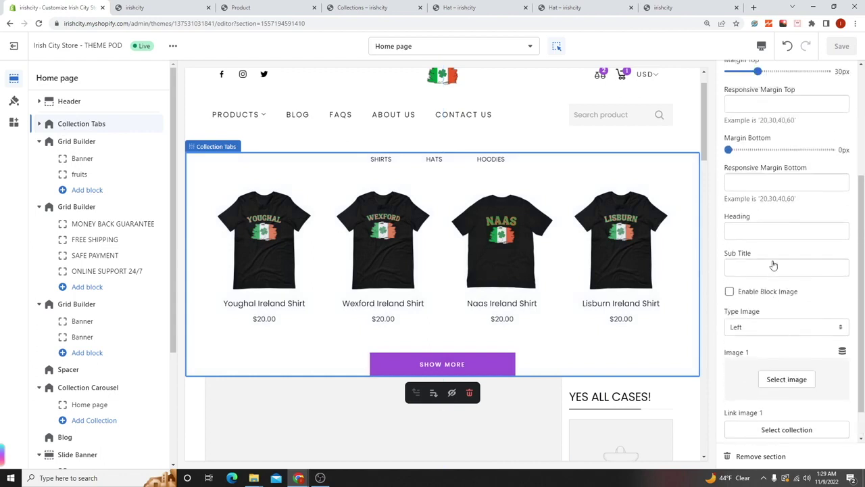
scroll(773, 270, "down", 3)
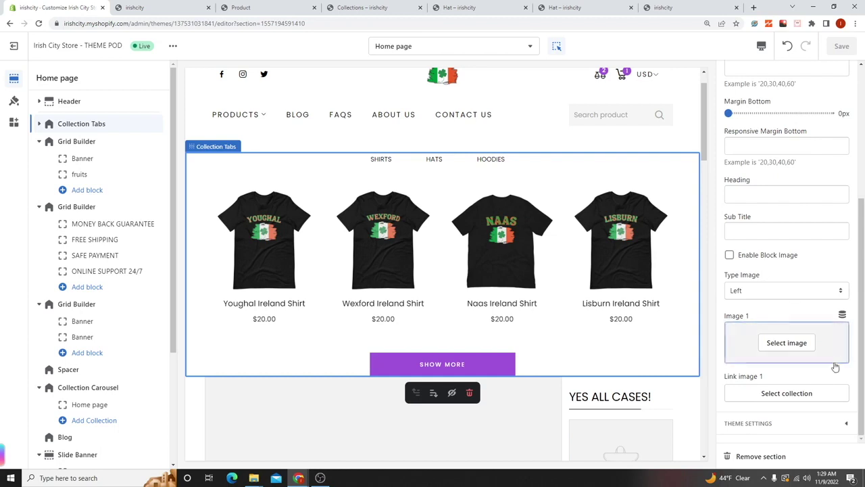
left_click(782, 425)
scroll(774, 351, "down", 3)
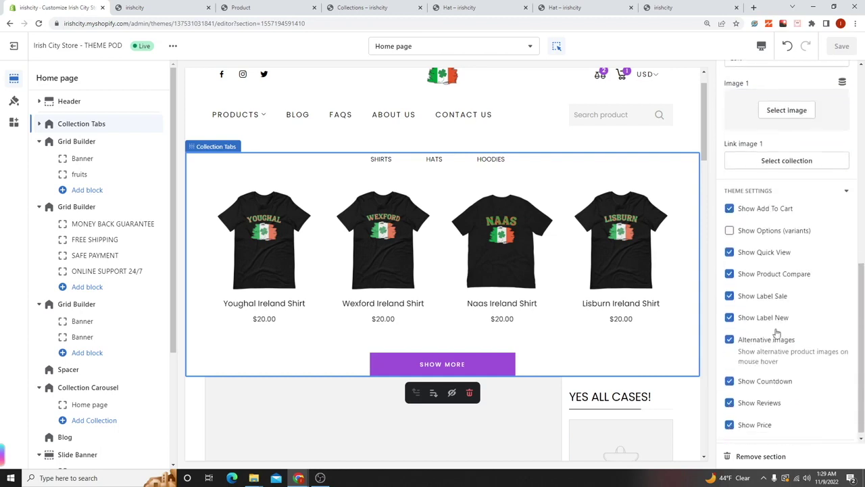
scroll(804, 297, "up", 6)
scroll(807, 292, "up", 1)
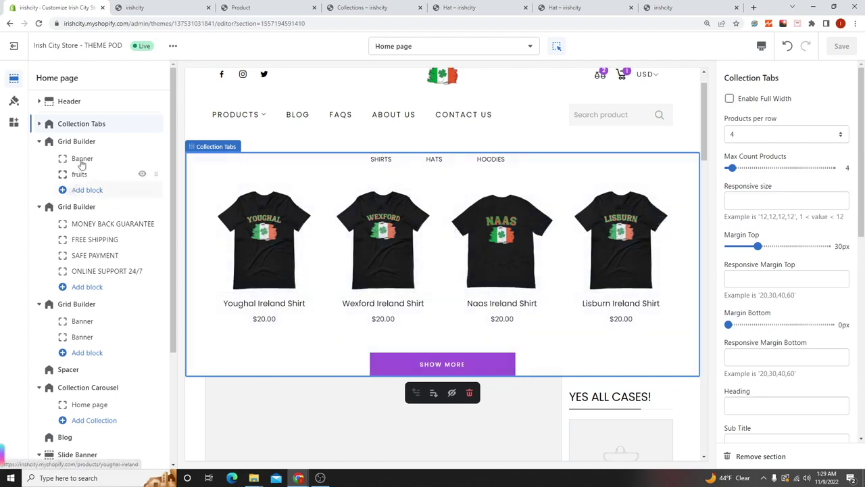
- Examine the first two Grid Builder sections of the home page and their content in the preview
left_click(70, 208)
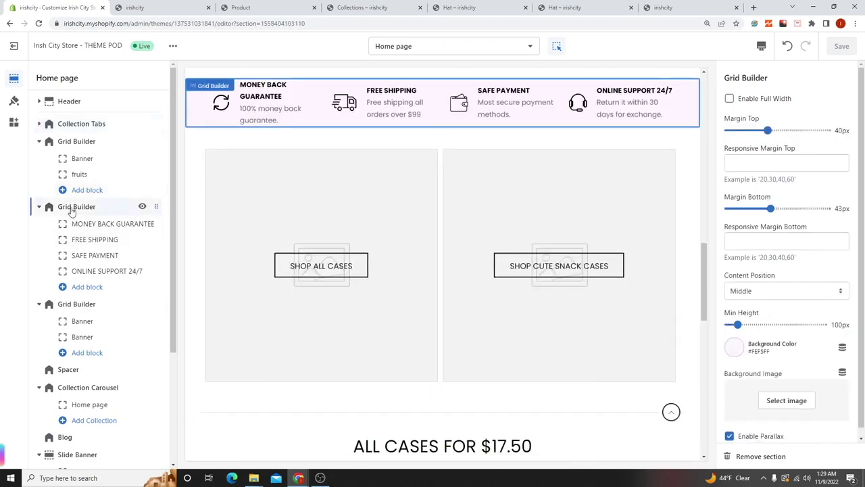
left_click(67, 141)
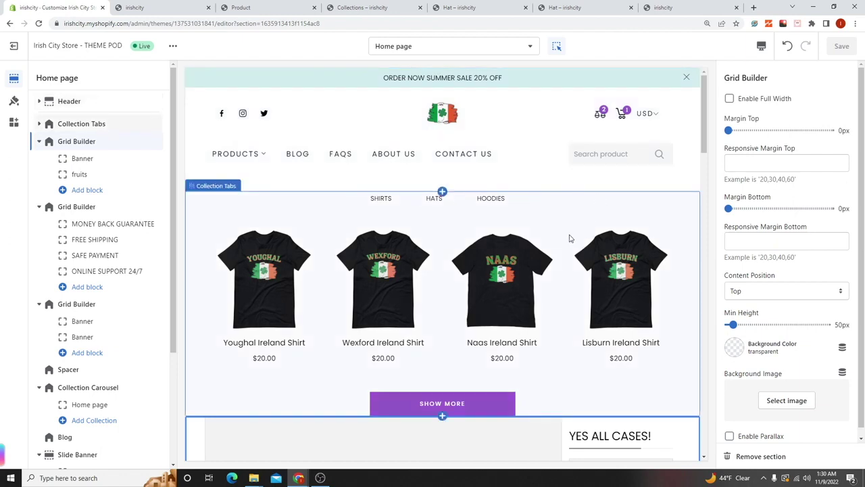
scroll(567, 232, "down", 5)
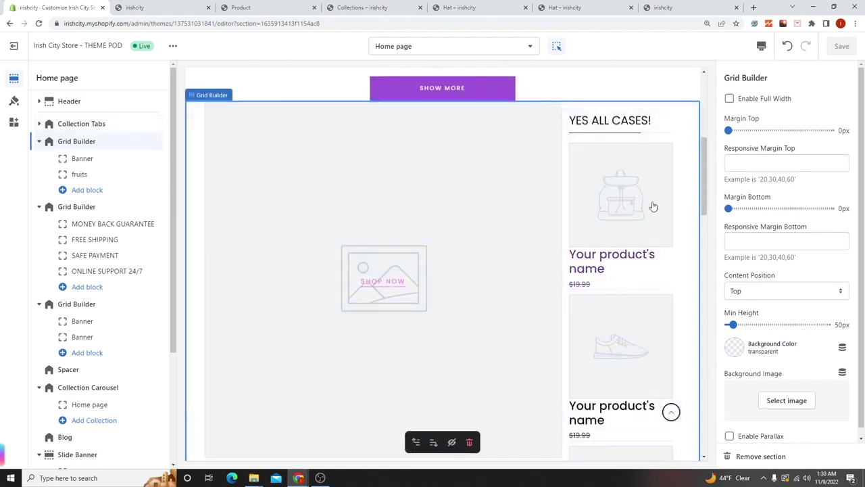
left_click(75, 206)
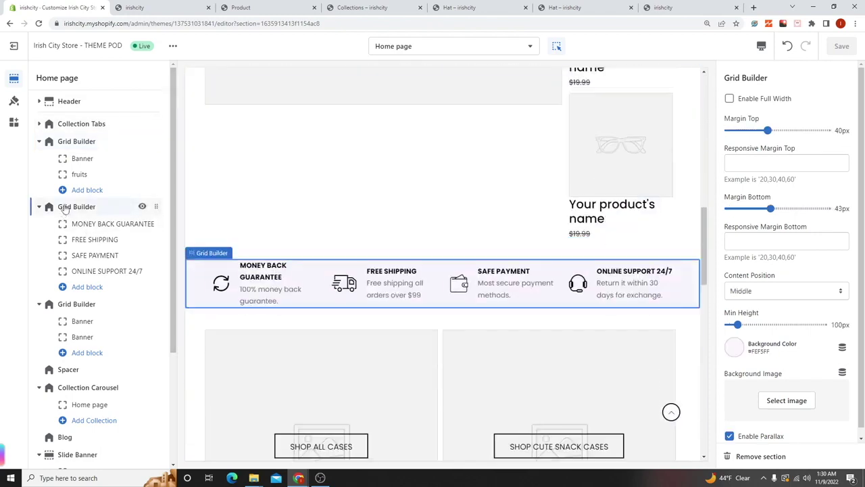
scroll(586, 220, "up", 5)
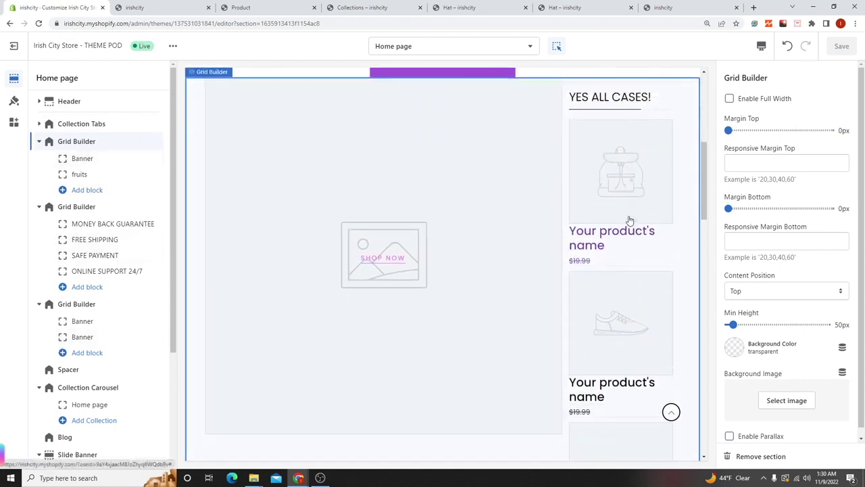
- Open the collection selection for the fruits block in the first Grid Builder section
left_click(78, 173)
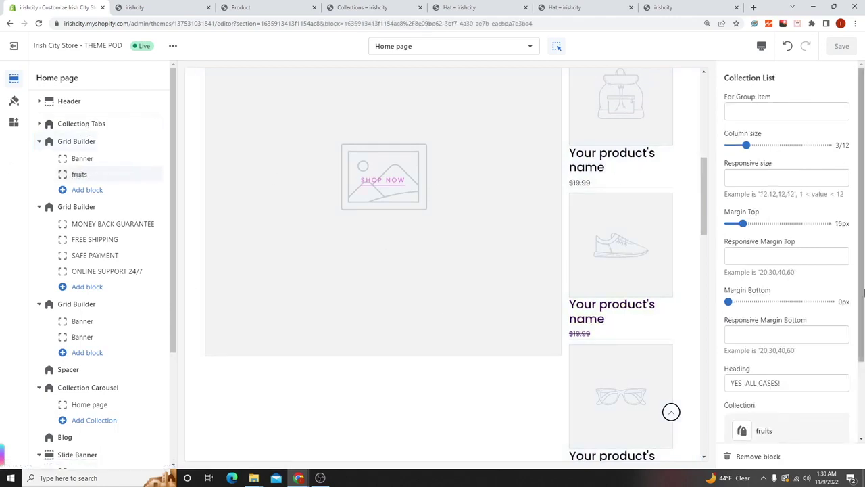
scroll(786, 335, "down", 2)
left_click(788, 383)
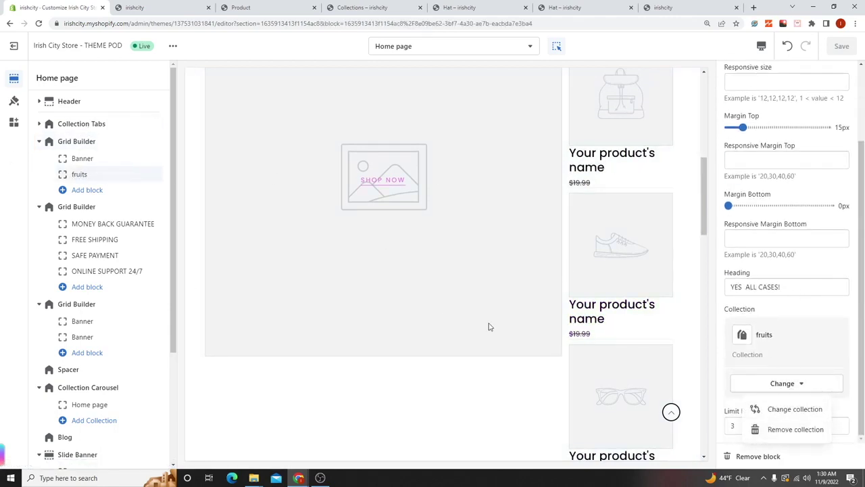
left_click(792, 409)
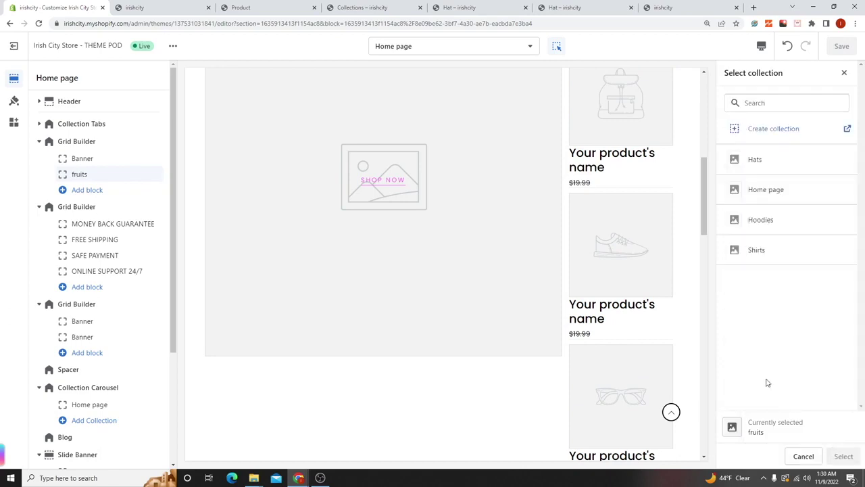
- Look through the hat collection preview and the theme's product page for the demo layout, and return to the theme editor
left_click(498, 8)
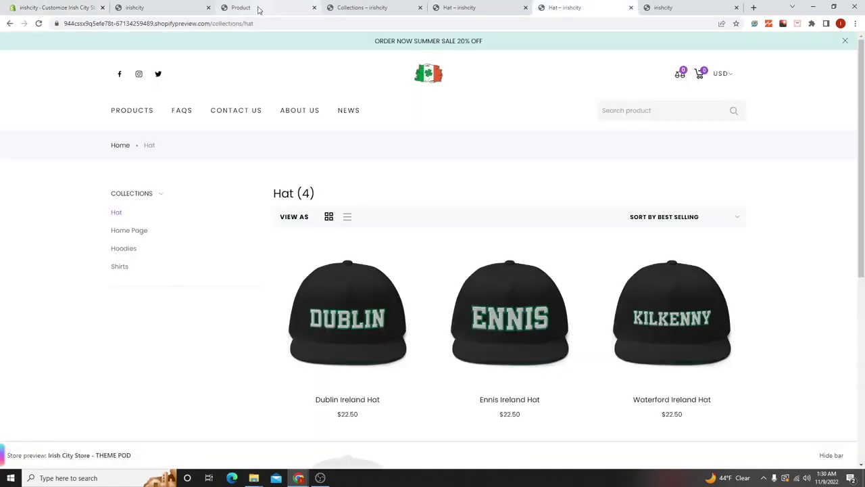
left_click(260, 8)
left_click(151, 7)
left_click(228, 7)
scroll(578, 252, "down", 3)
scroll(492, 300, "up", 12)
scroll(383, 202, "down", 4)
scroll(382, 203, "down", 20)
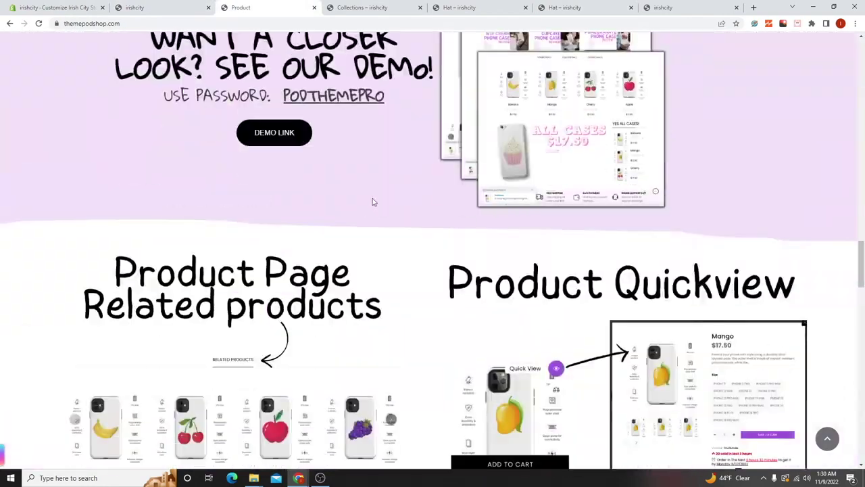
left_click(151, 7)
left_click(57, 8)
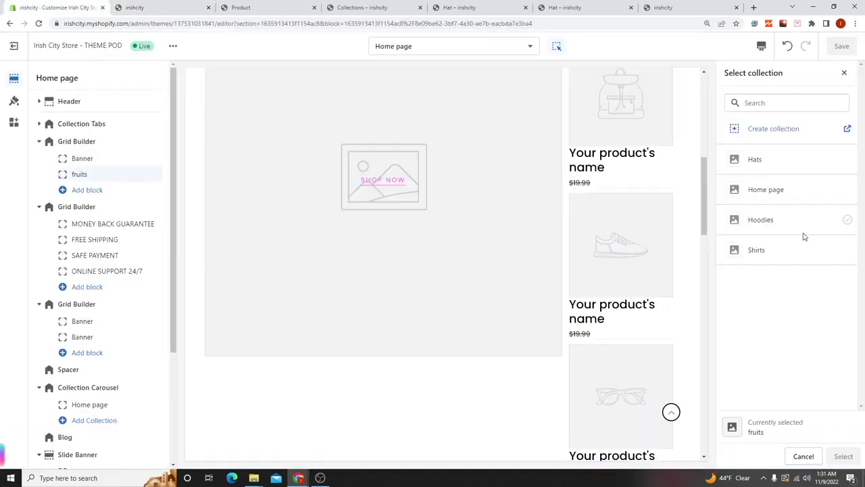
- Assign the Hats collection to the collection list block in place of fruits
left_click(759, 161)
left_click(843, 456)
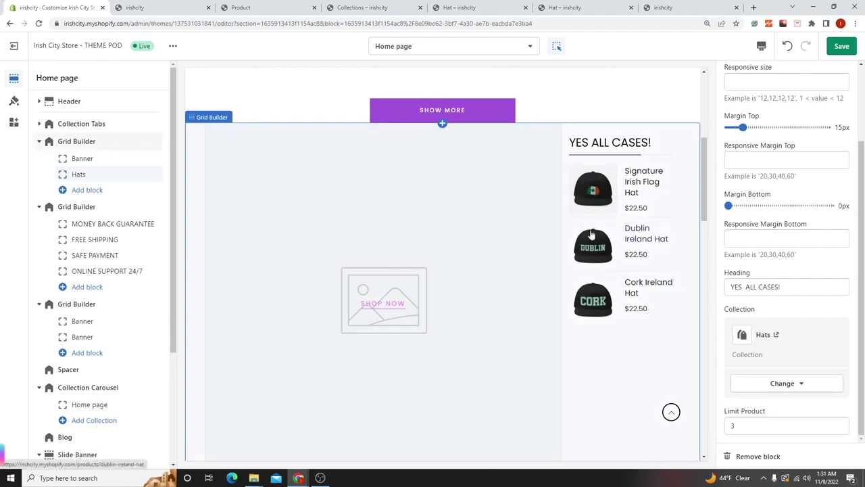
- Close the irishcity storefront page and open the theme's demo store from the theme shop's product page
left_click(145, 8)
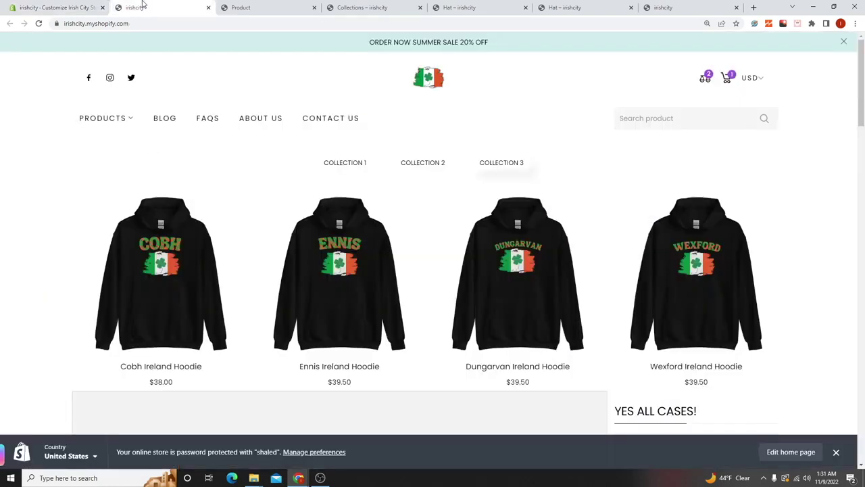
left_click(208, 7)
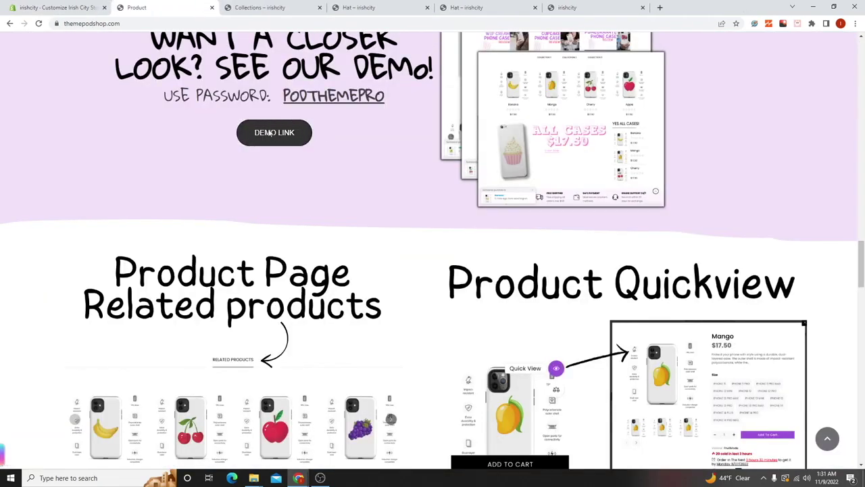
left_click(268, 132)
- Copy the demo password from the theme's product page and enter it in the FruitMode store's password field to open the demo
left_click(144, 8)
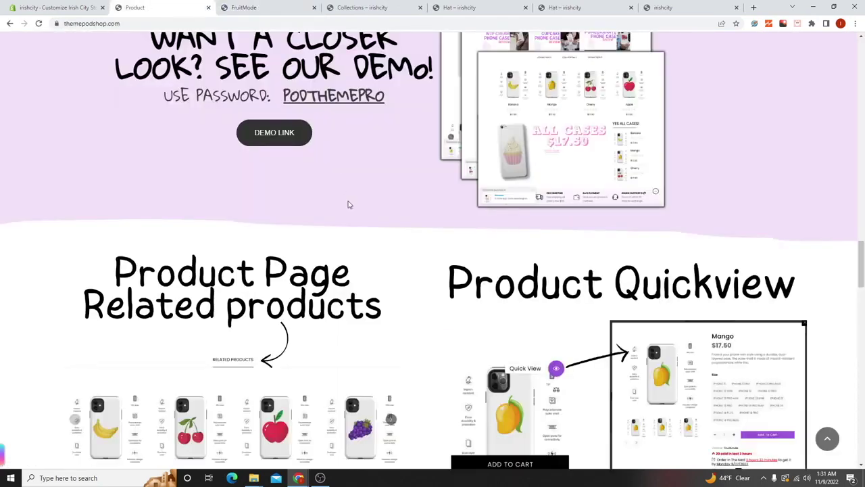
scroll(307, 190, "up", 2)
left_click_drag(288, 178, 385, 180)
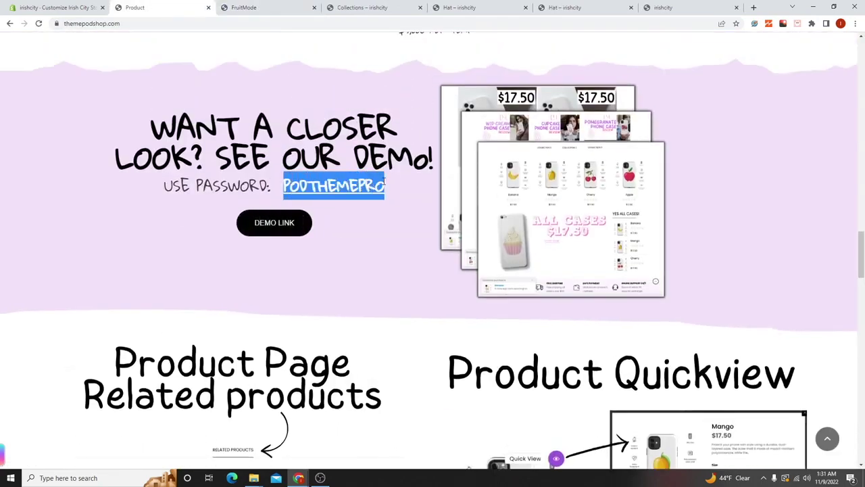
left_click(243, 8)
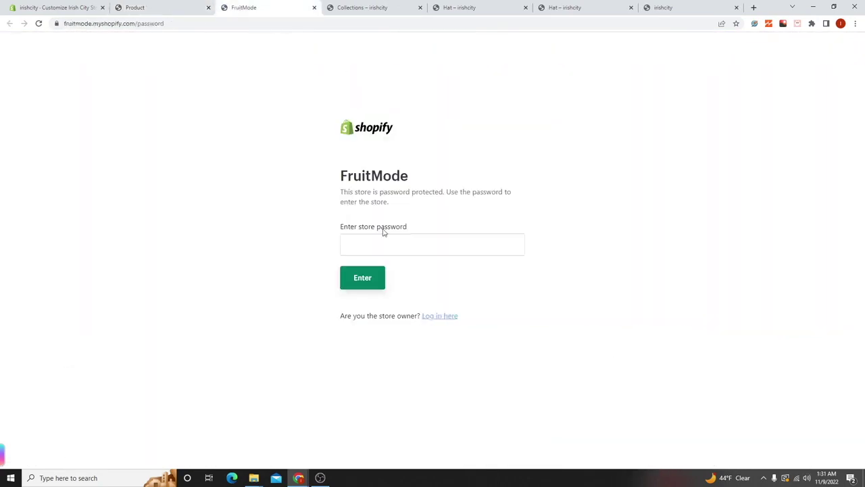
left_click(389, 243)
key("ctrl+v")
left_click(356, 277)
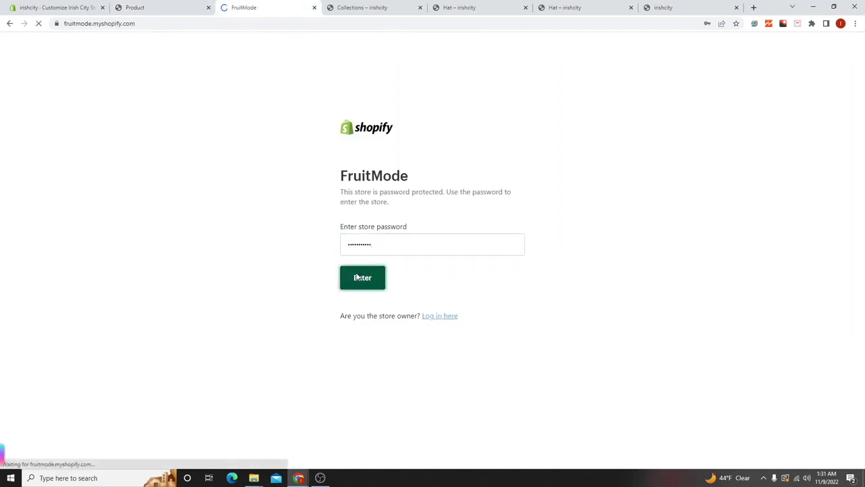
- Dismiss the password-saving prompt and examine the demo home page's product row, cases banner, and adjacent product list
scroll(853, 182, "down", 4)
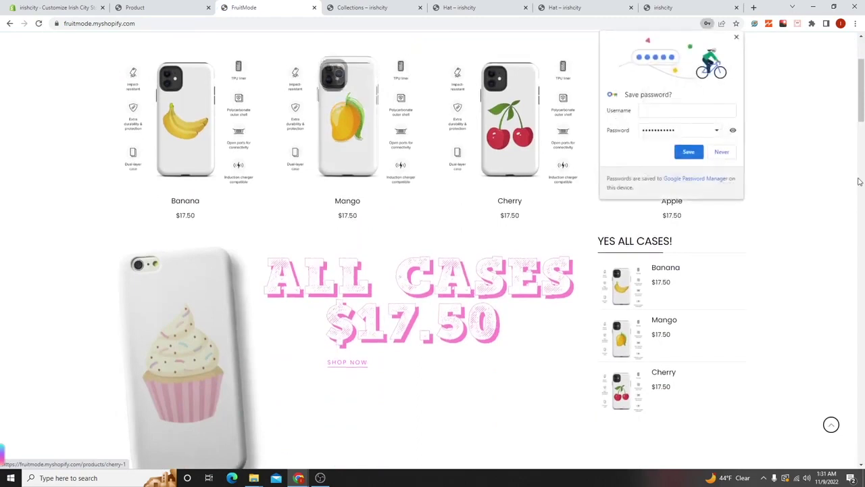
left_click(736, 37)
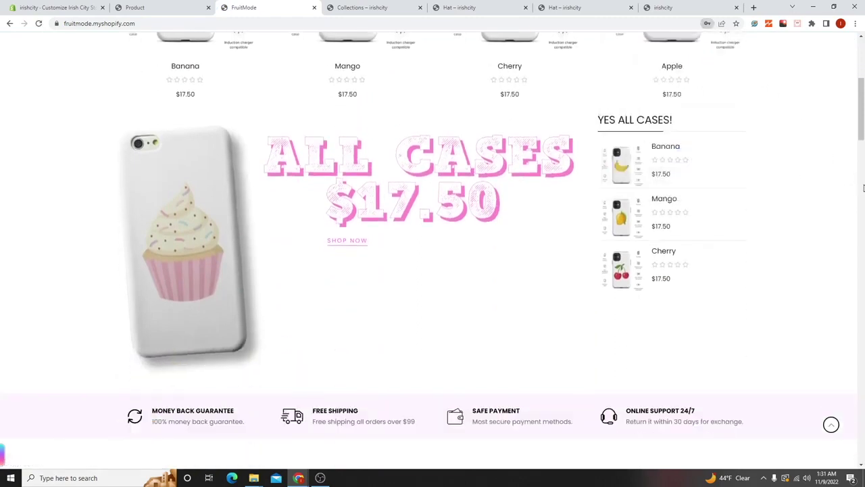
scroll(782, 257, "up", 1)
scroll(770, 255, "up", 1)
scroll(759, 253, "down", 1)
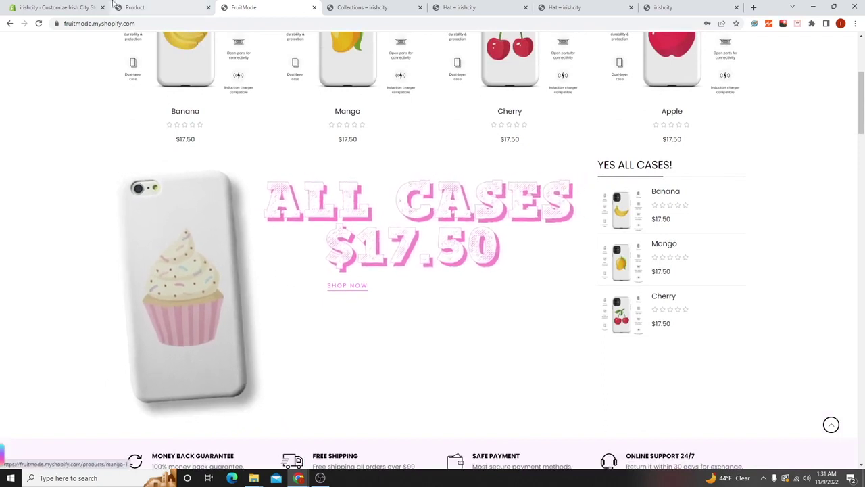
- Return to the theme editor, review the first Grid Builder section in the preview, and save the home page changes
left_click(81, 8)
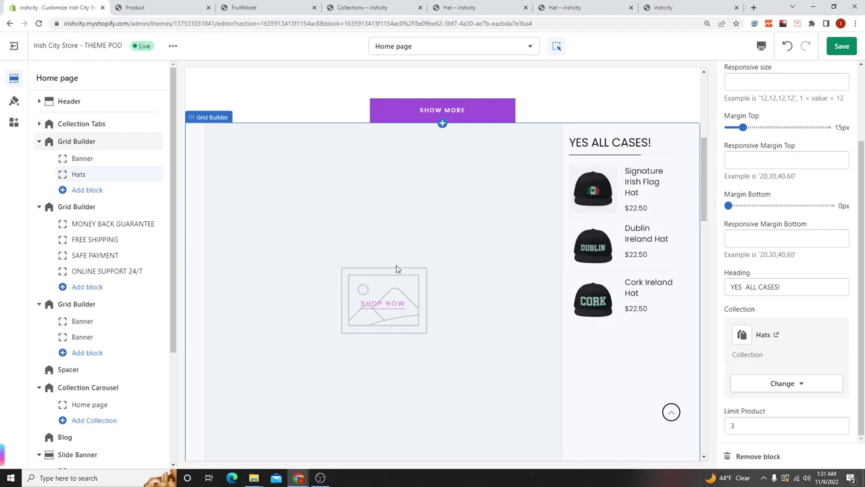
scroll(397, 269, "up", 1)
scroll(396, 269, "down", 3)
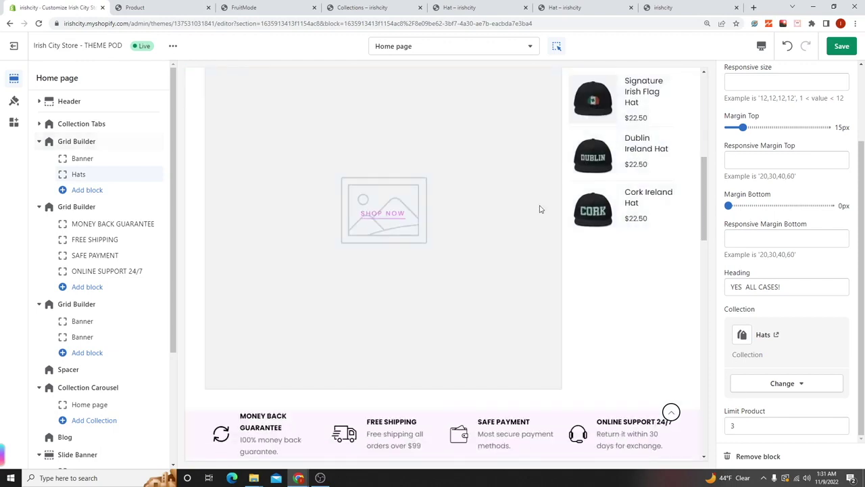
scroll(79, 327, "down", 2)
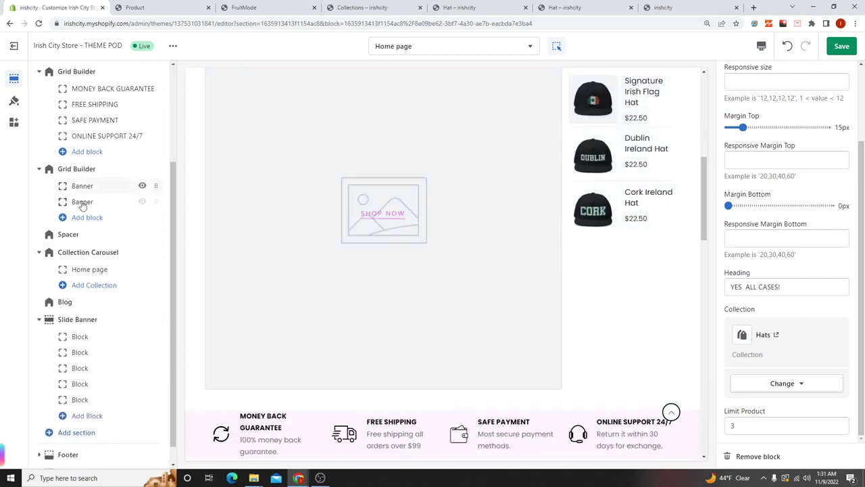
scroll(79, 201, "up", 2)
scroll(362, 212, "up", 1)
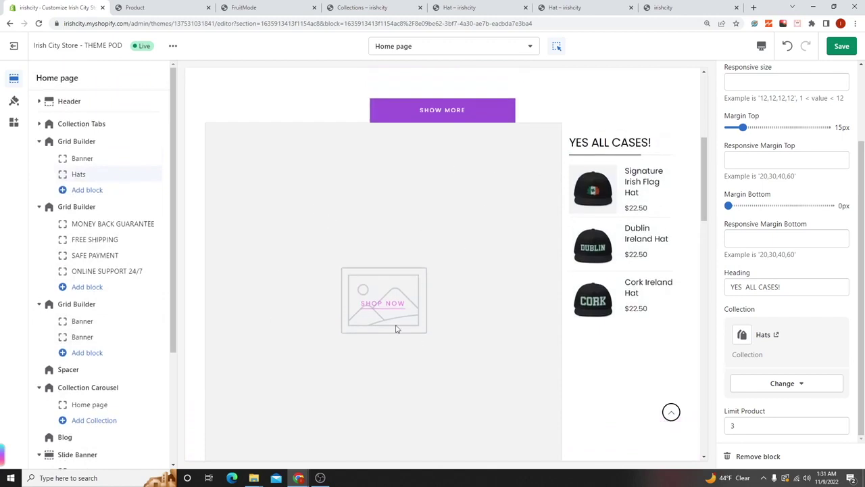
key("ctrl+s")
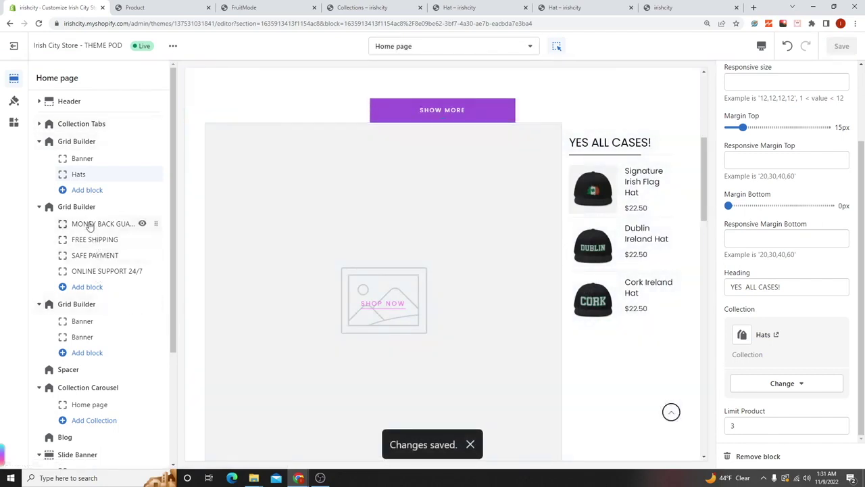
- Open the settings of the Grid Builder section with the guarantee, shipping, payment, and support blocks, and review its surroundings in the preview
left_click(57, 208)
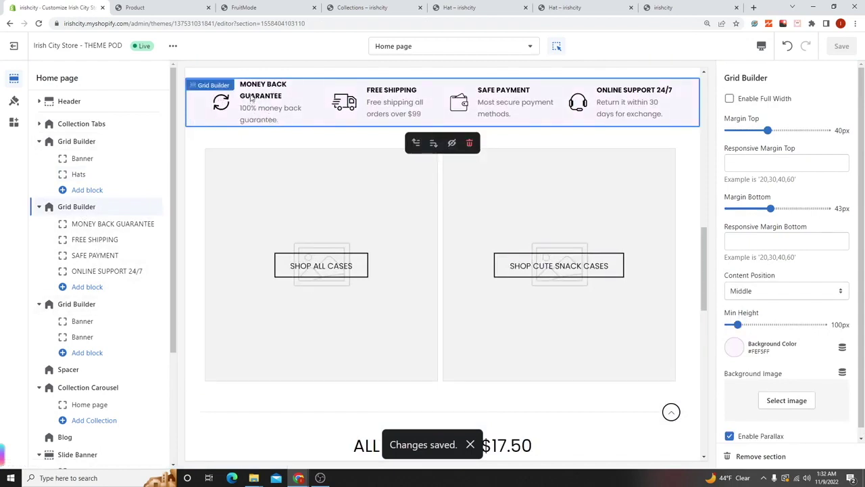
scroll(283, 190, "up", 1)
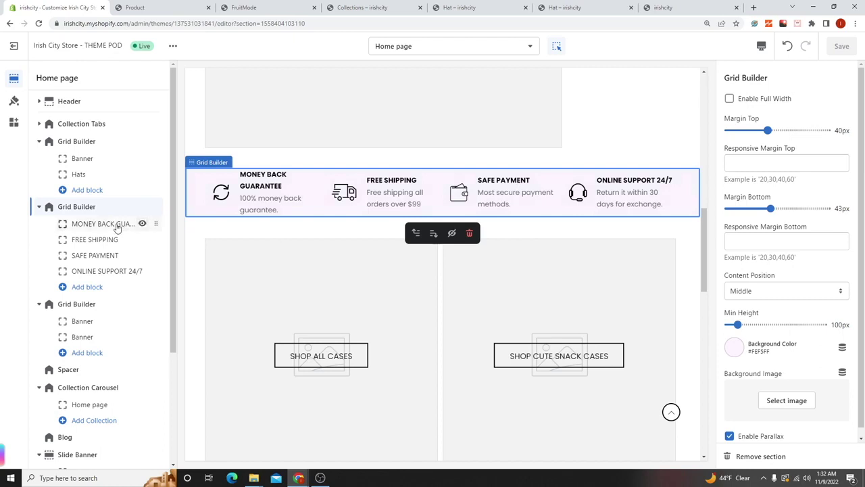
scroll(400, 247, "down", 1)
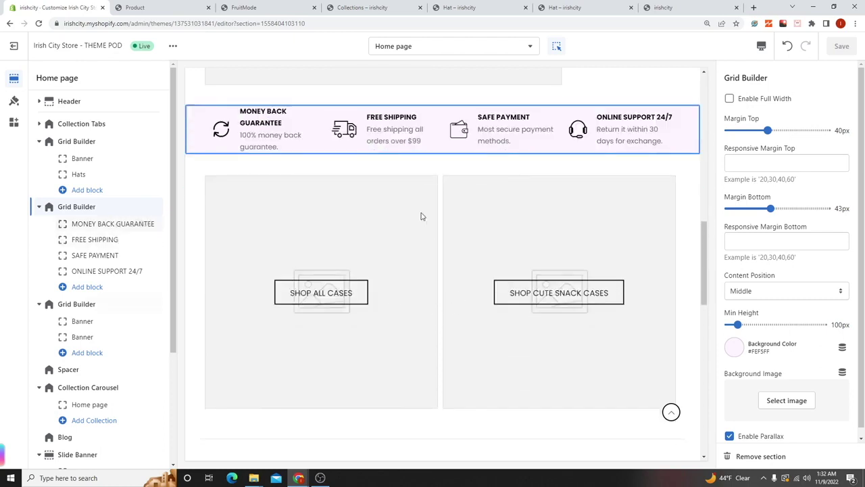
scroll(421, 215, "down", 2)
scroll(421, 215, "up", 1)
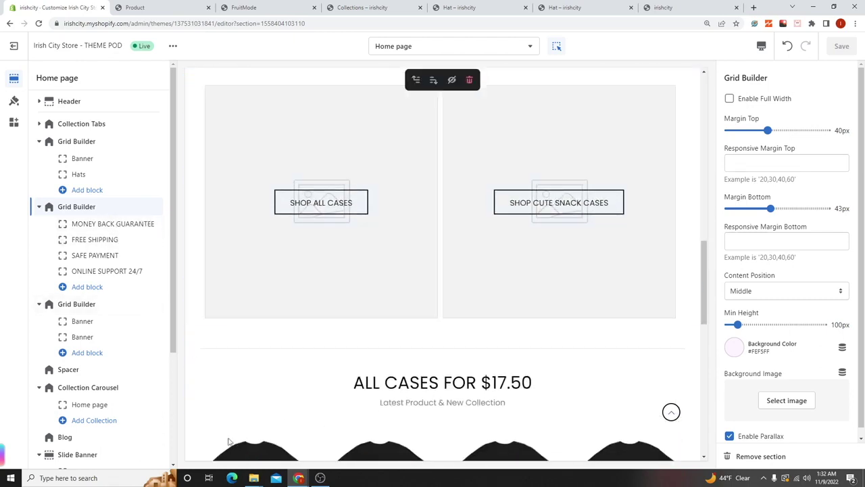
- Open the settings of the two-banner Grid Builder section and examine how the home page sections are arranged around it
left_click(331, 278)
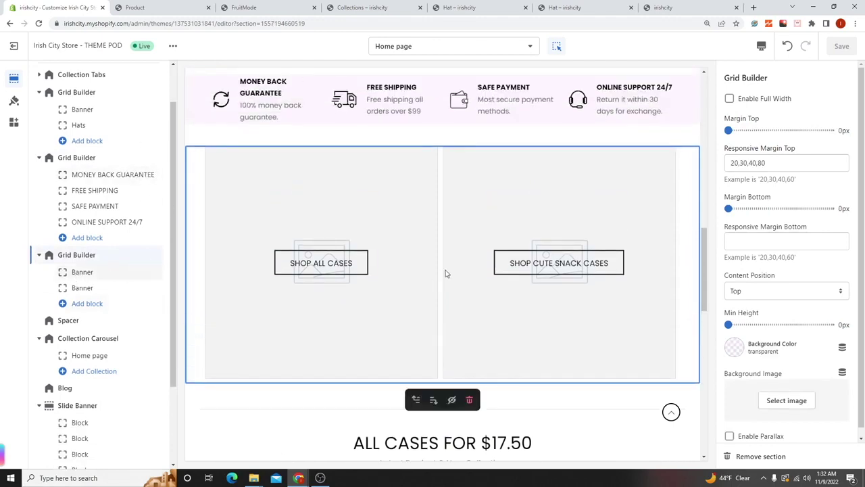
scroll(445, 277, "up", 10)
scroll(445, 151, "down", 10)
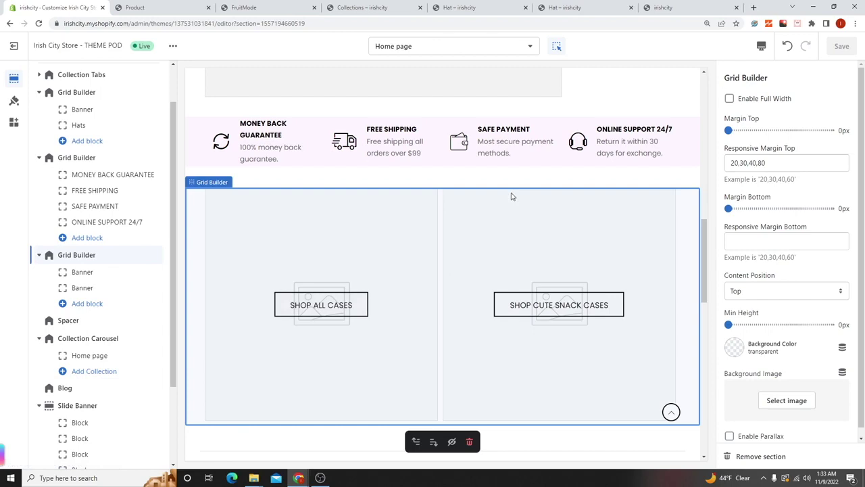
scroll(444, 218, "up", 3)
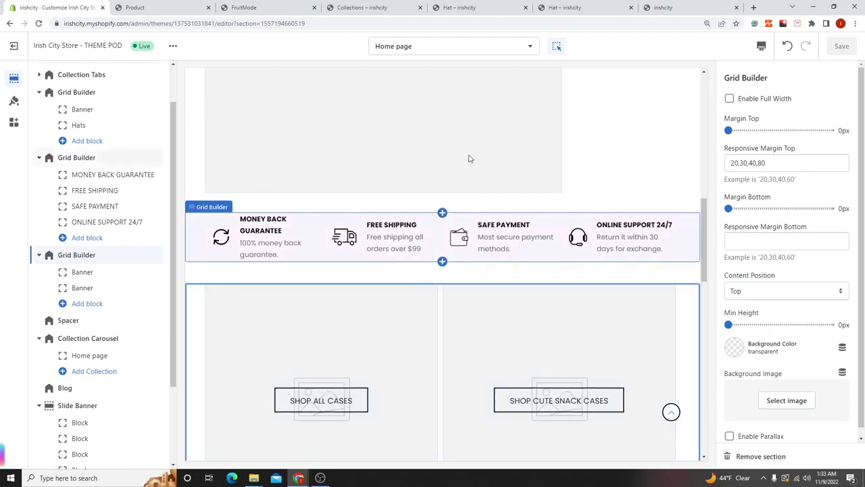
scroll(363, 299, "down", 2)
scroll(392, 284, "up", 3)
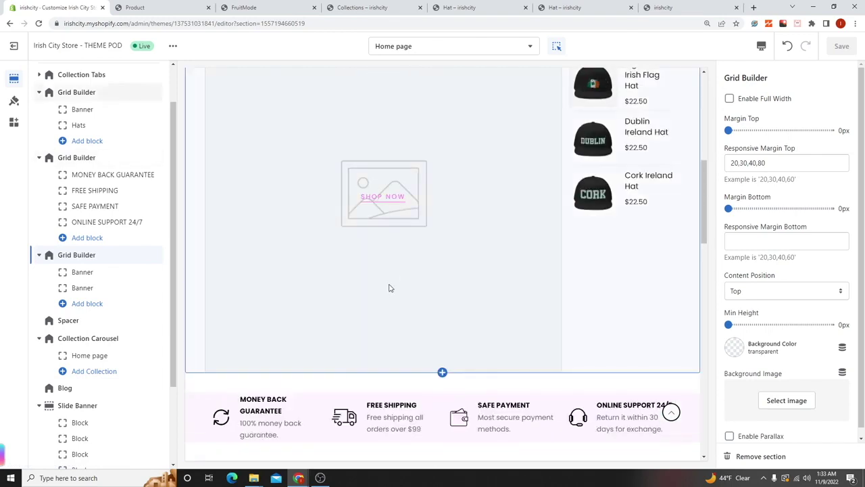
scroll(378, 291, "down", 3)
scroll(378, 292, "down", 2)
scroll(359, 293, "up", 5)
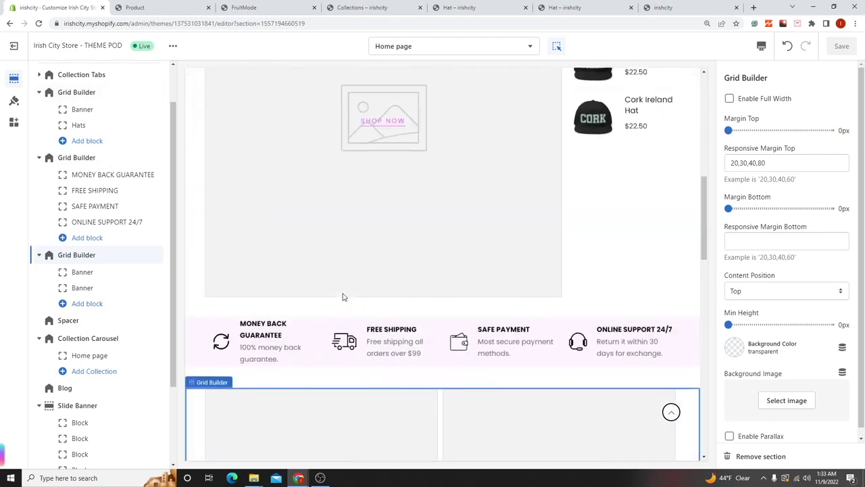
scroll(340, 298, "up", 3)
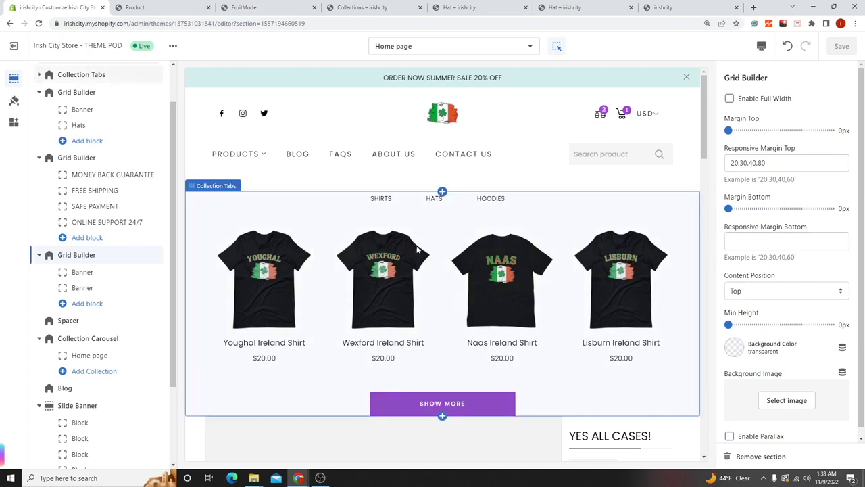
scroll(417, 249, "down", 7)
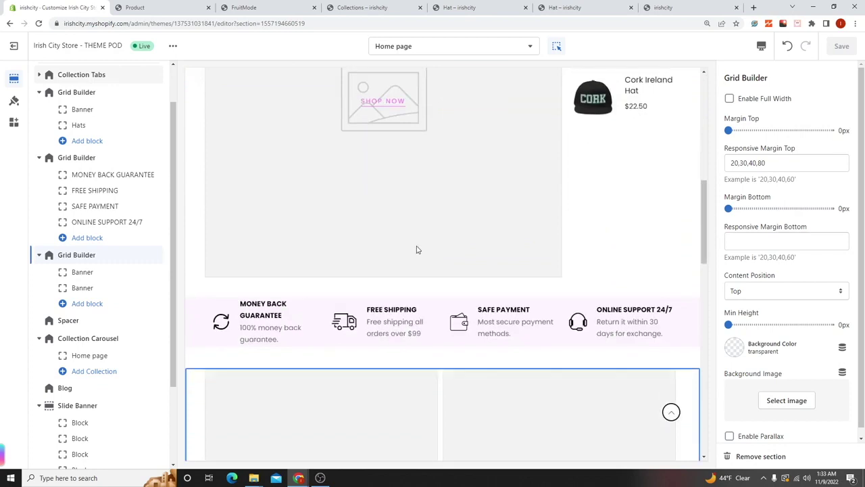
scroll(417, 249, "down", 3)
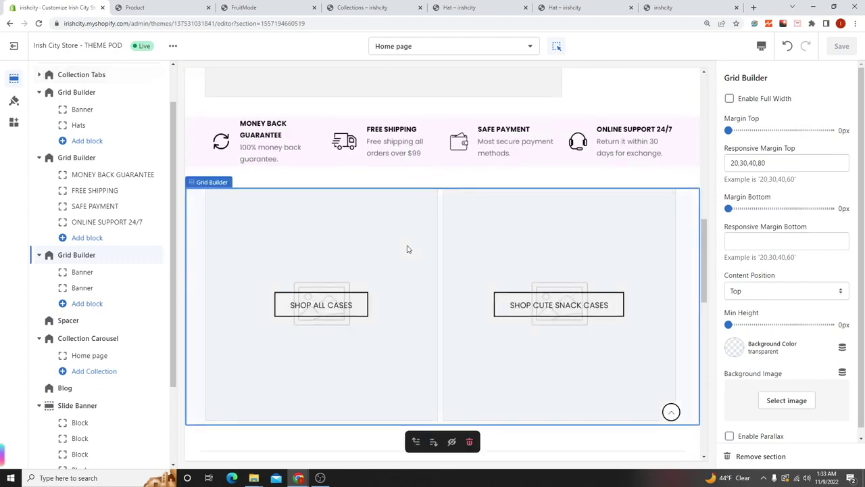
scroll(401, 247, "up", 1)
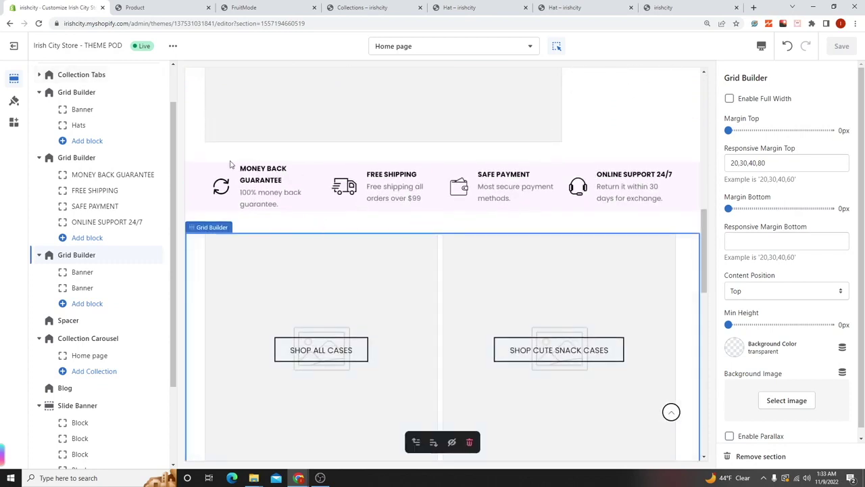
- Reselect the guarantee and shipping Grid Builder section and compare its layout with the sections above and below it
left_click(345, 214)
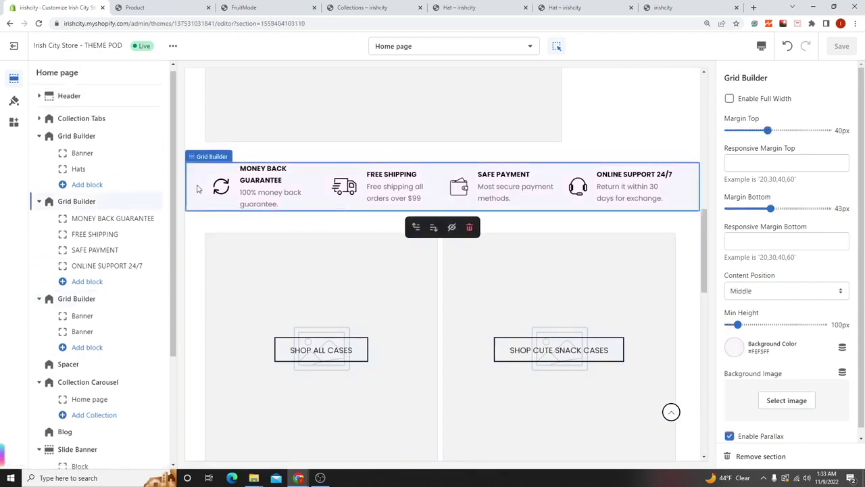
scroll(198, 187, "up", 5)
scroll(381, 120, "up", 5)
scroll(428, 169, "down", 9)
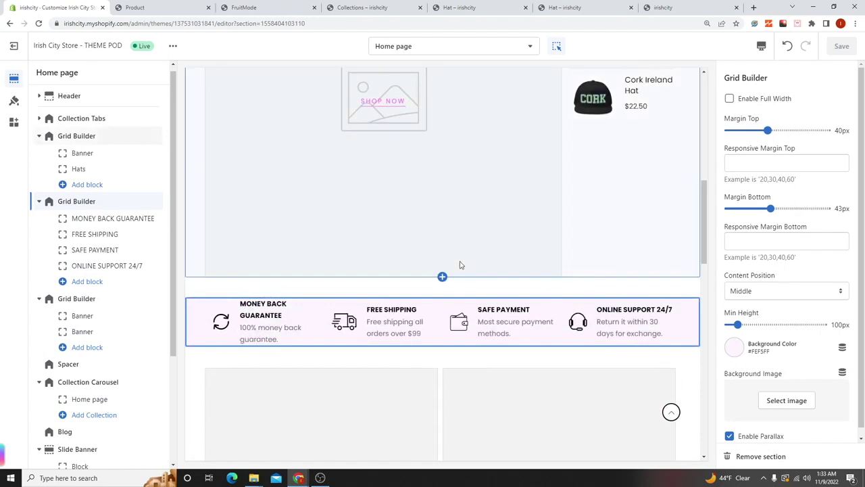
scroll(460, 264, "down", 3)
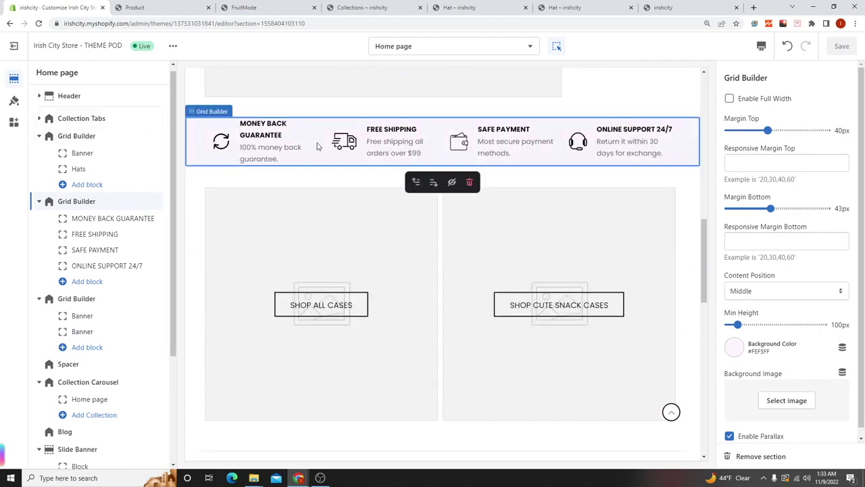
scroll(313, 146, "down", 1)
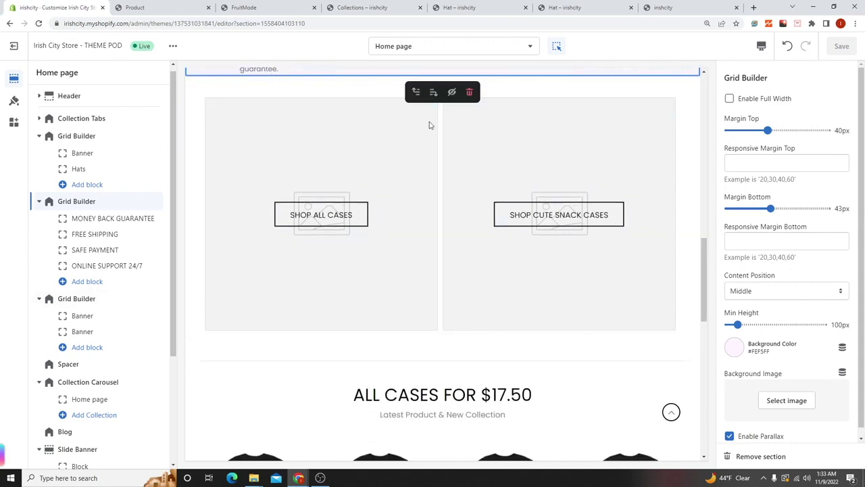
- Select the two-banner Grid Builder section, review the home page preview, and open the section's list of available theme blocks
left_click(332, 125)
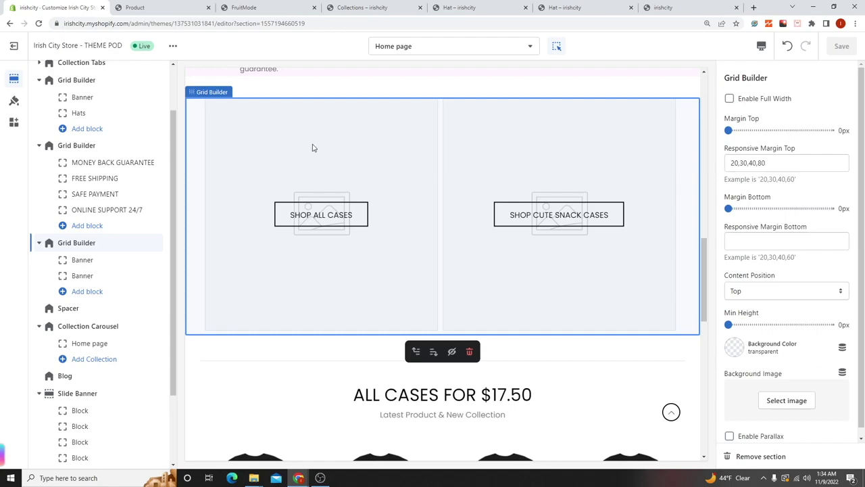
scroll(313, 145, "up", 10)
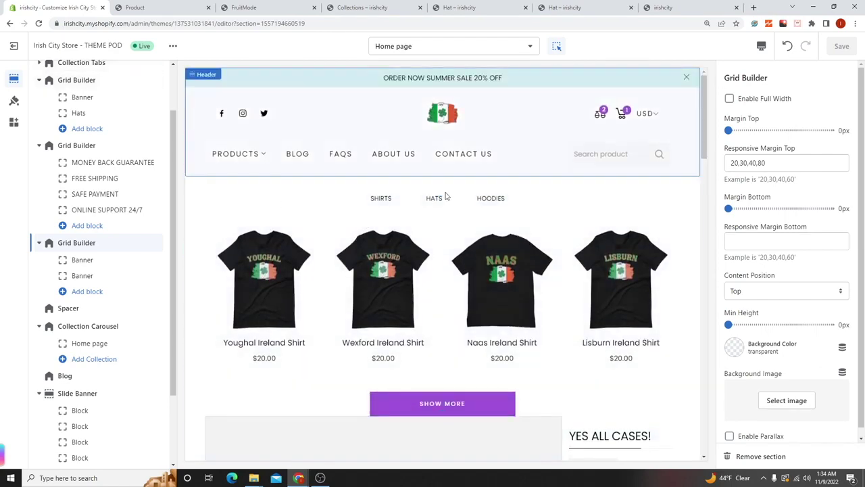
scroll(429, 238, "down", 4)
scroll(428, 240, "down", 5)
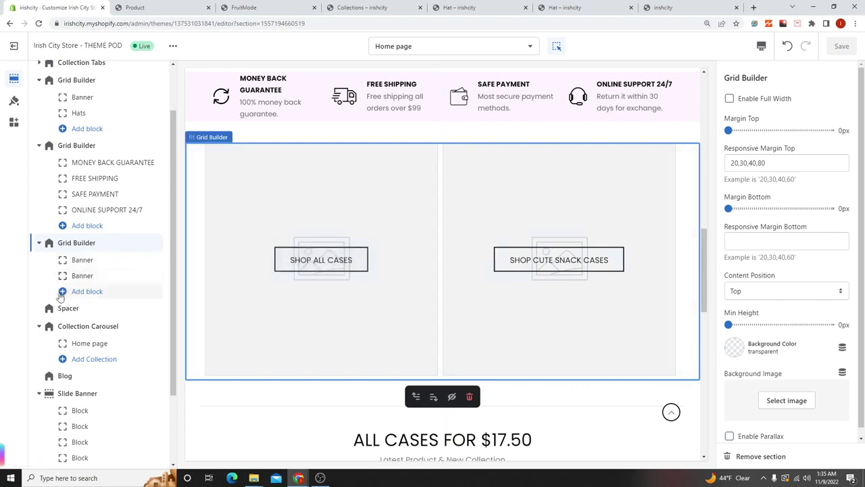
left_click(320, 477)
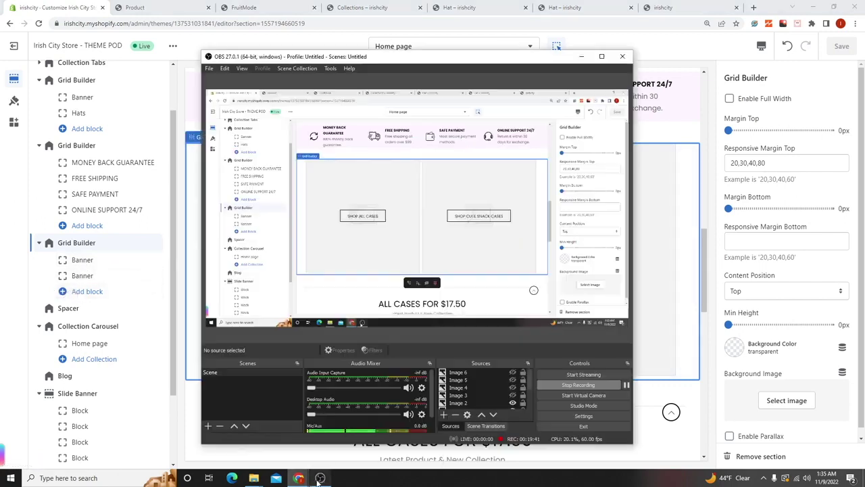
left_click(684, 310)
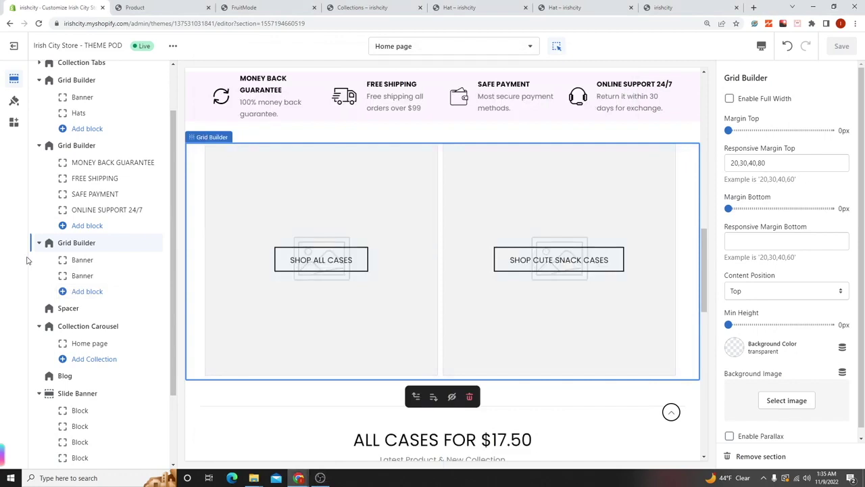
left_click(81, 291)
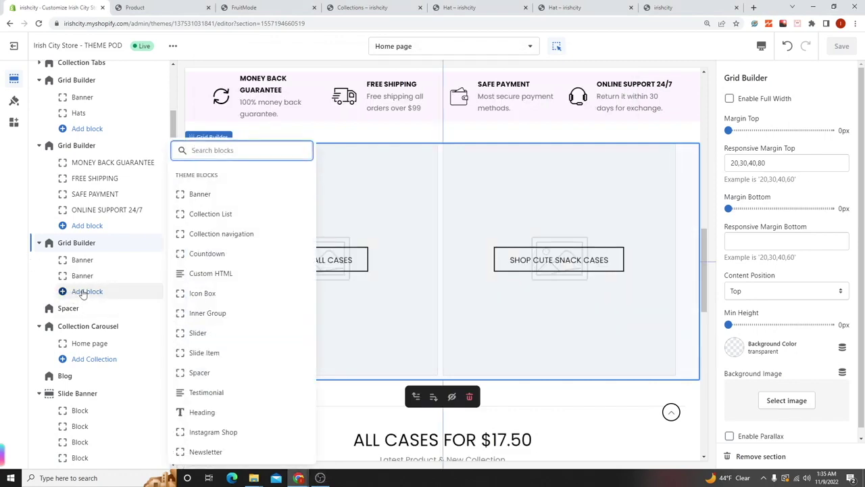
- Add a third Banner block to the two-banner Grid Builder section and check its placement in the preview
left_click(214, 197)
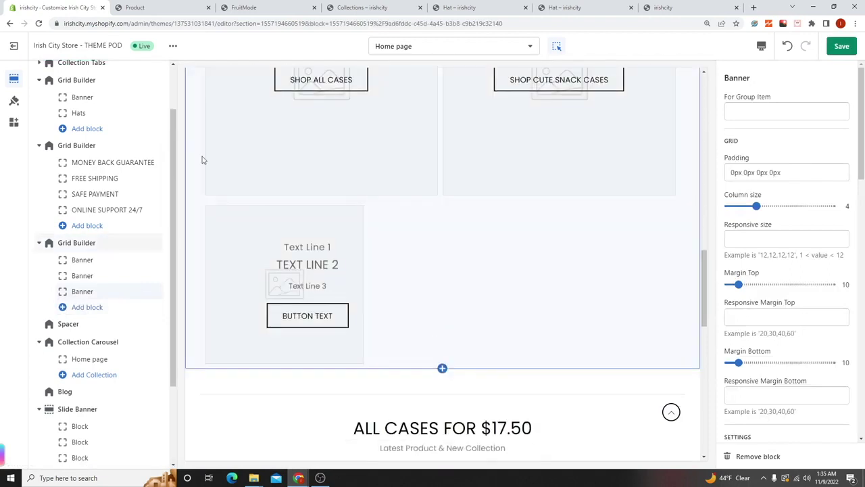
scroll(312, 266, "up", 1)
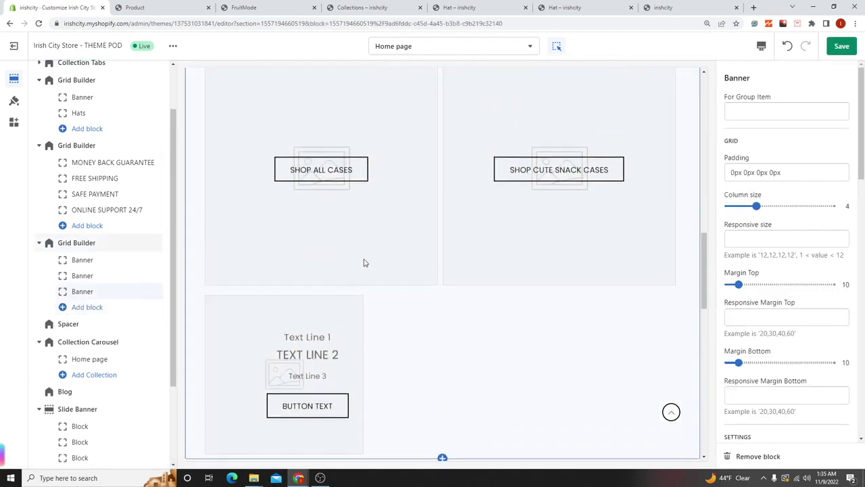
scroll(363, 264, "up", 1)
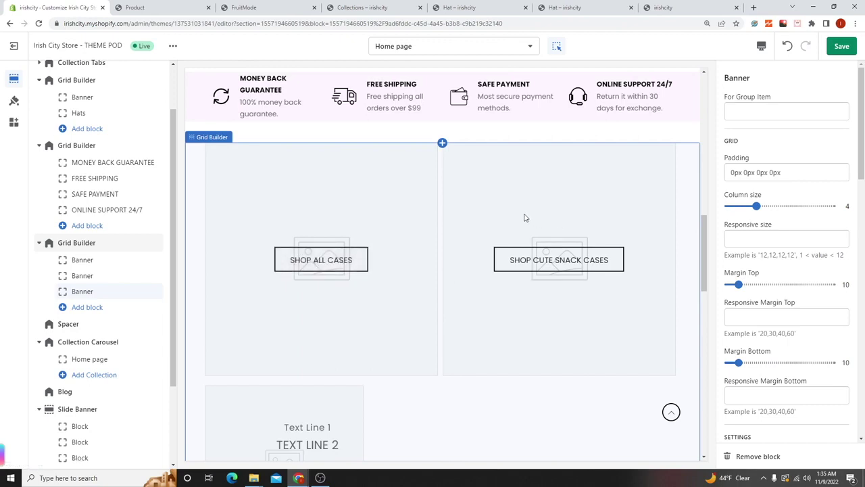
scroll(338, 290, "down", 2)
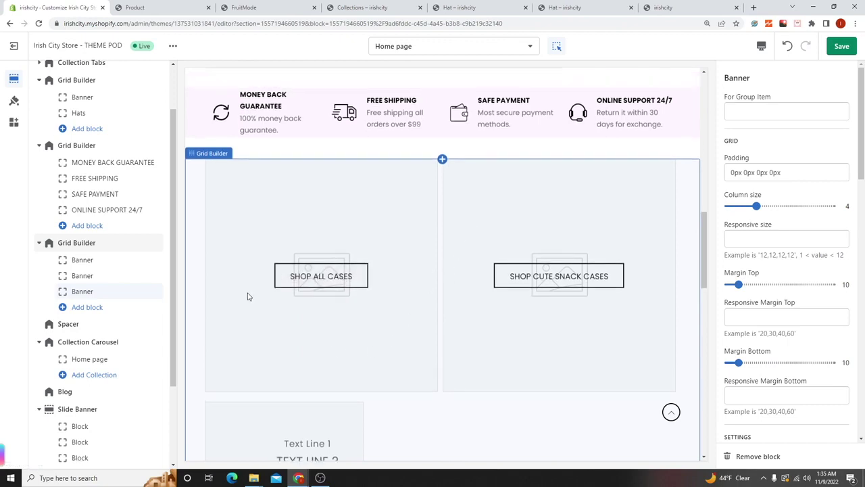
- Set the column size of the first and second banners in the three-banner Grid Builder section to 4/12
left_click(64, 294)
left_click(80, 261)
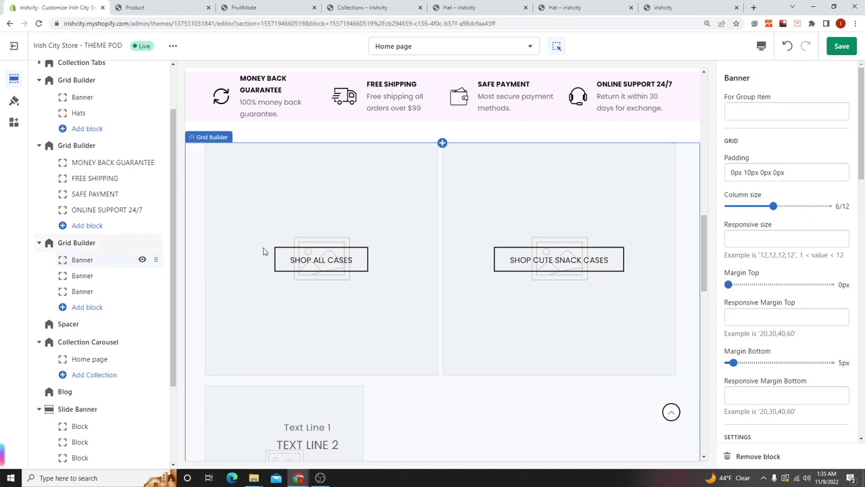
left_click_drag(726, 195, 749, 195)
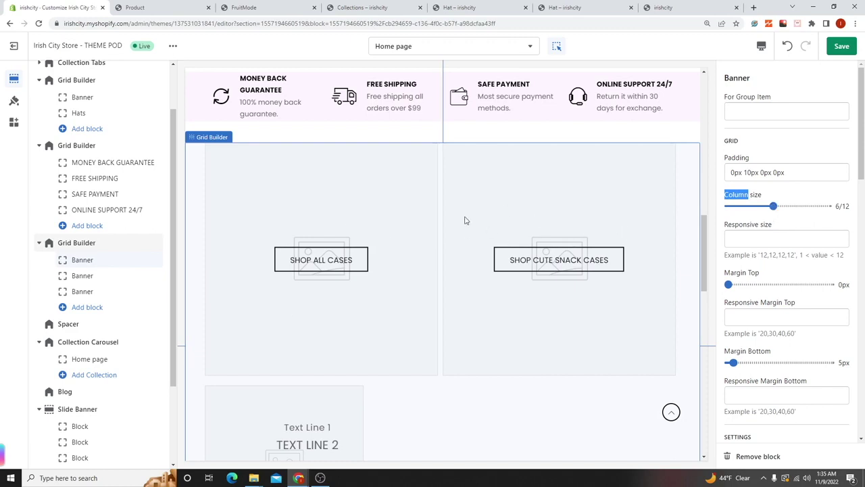
mouse_move(772, 205)
left_mouse_down()
mouse_move(740, 206)
mouse_move(756, 205)
left_mouse_up()
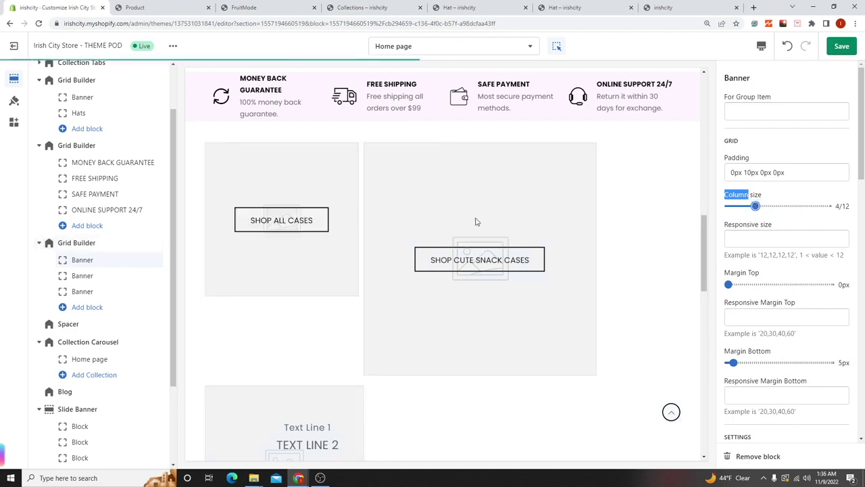
left_click(76, 278)
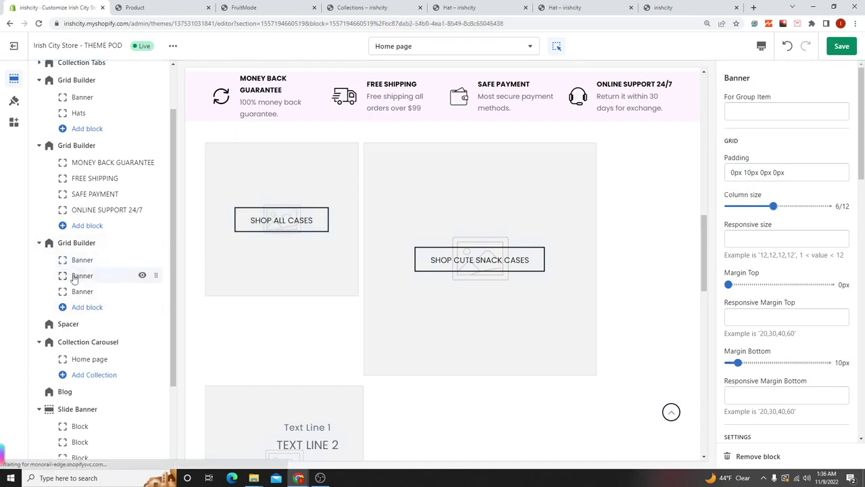
left_click_drag(772, 205, 754, 207)
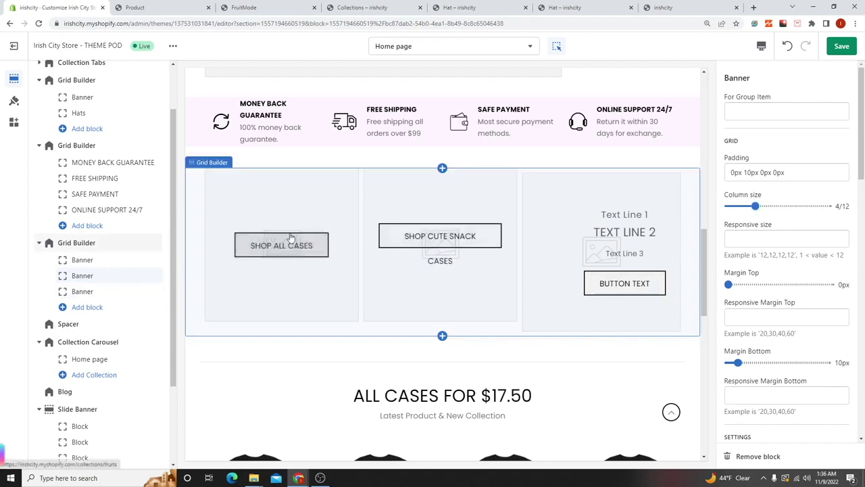
- Open the third banner's settings, compare the banner row with the sections above it, and save the home page
left_click(70, 292)
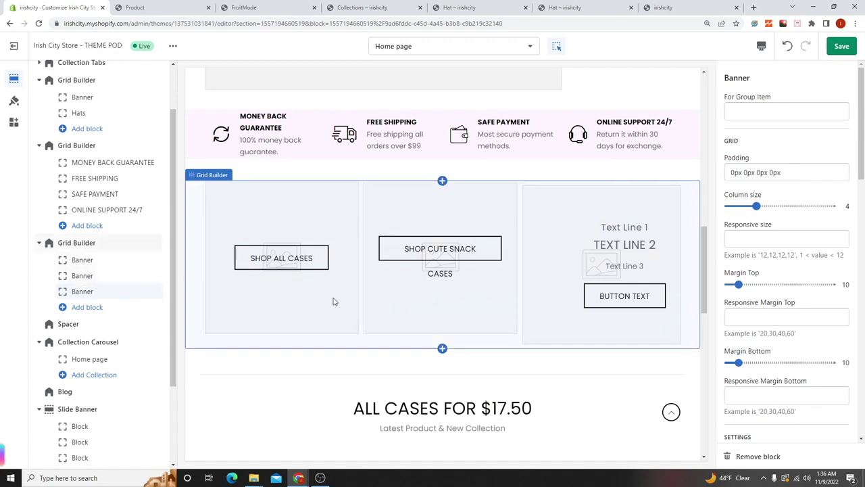
scroll(406, 277, "up", 1)
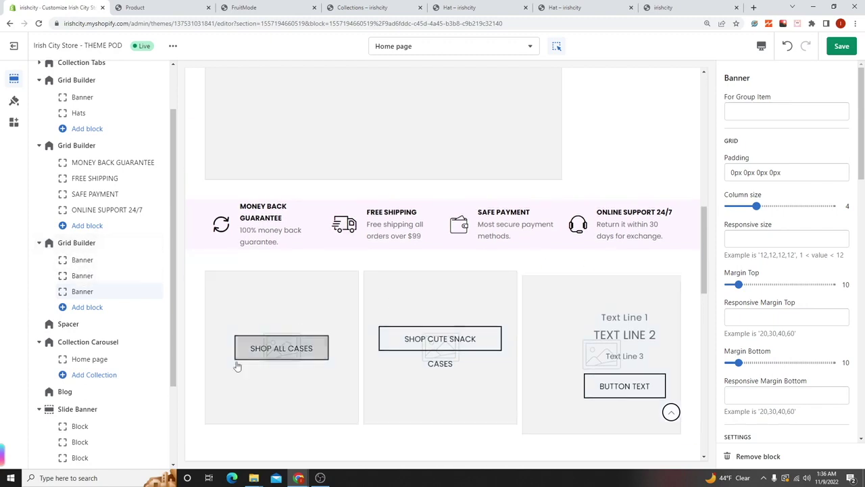
scroll(298, 238, "up", 8)
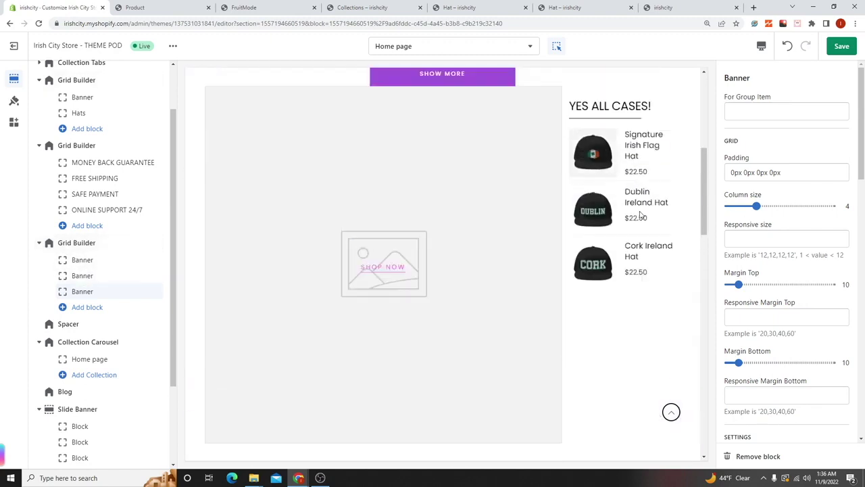
scroll(468, 261, "down", 10)
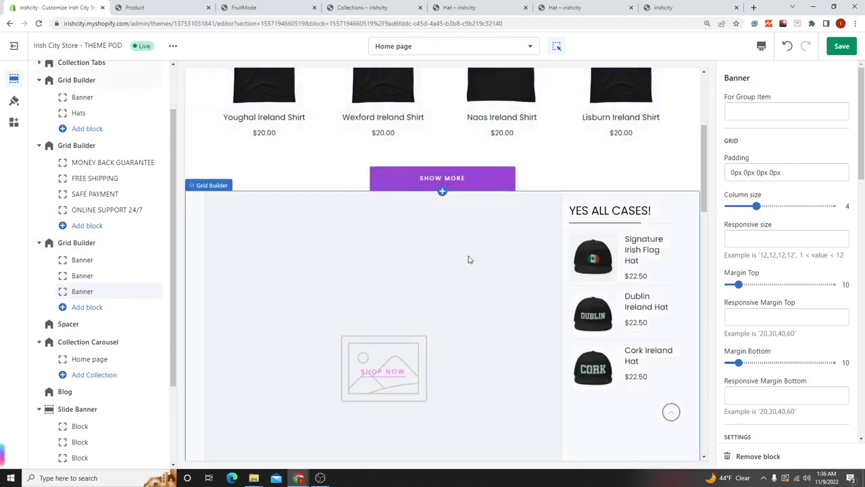
scroll(426, 254, "up", 5)
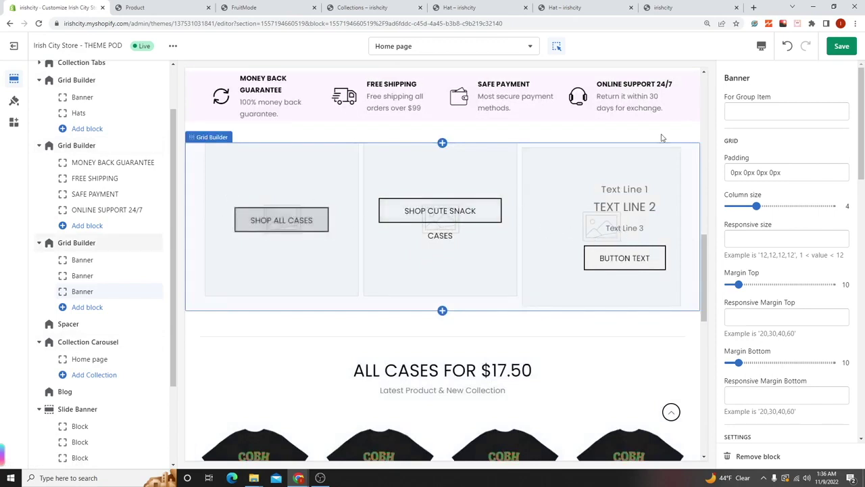
left_click(841, 47)
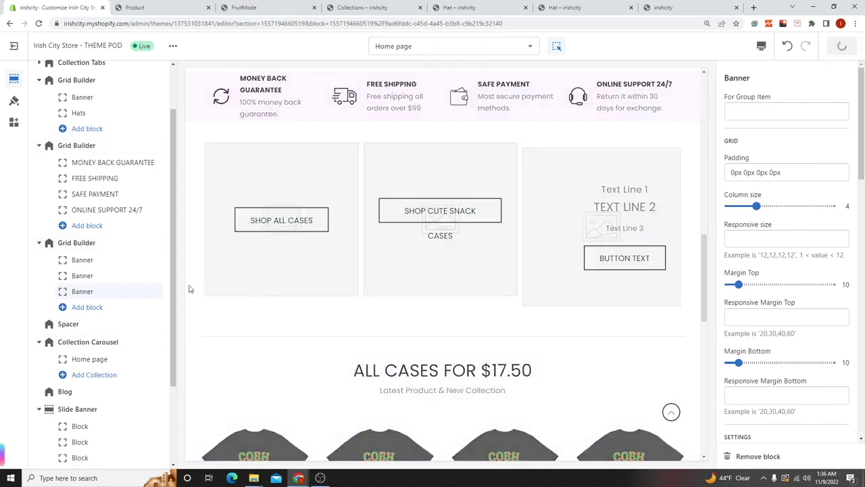
- Set the first banner's button text to SHIRTS in the three-banner Grid Builder section and save
left_click(87, 263)
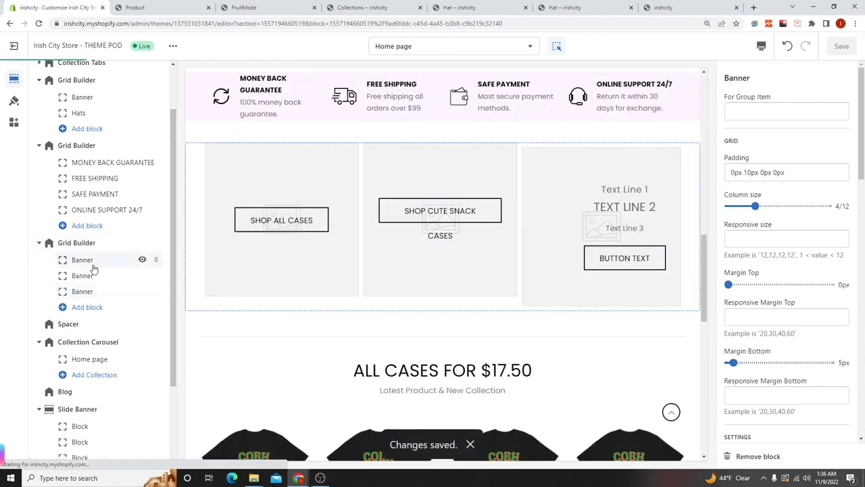
scroll(784, 297, "down", 4)
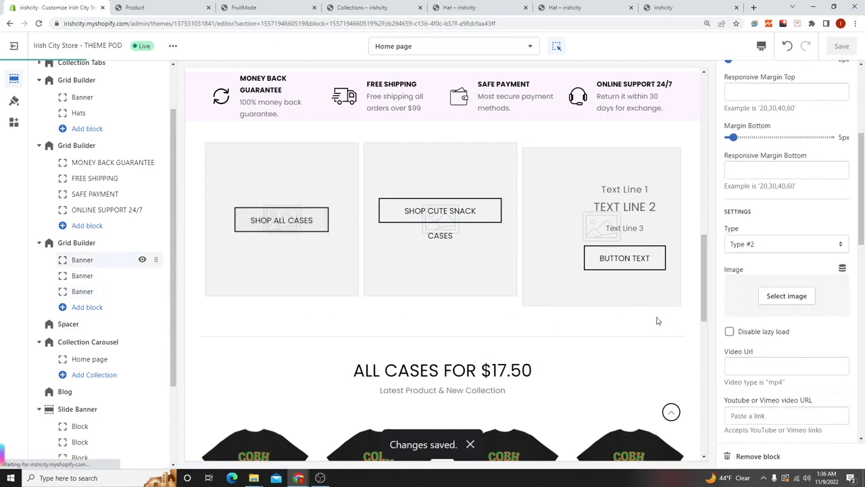
scroll(751, 297, "down", 4)
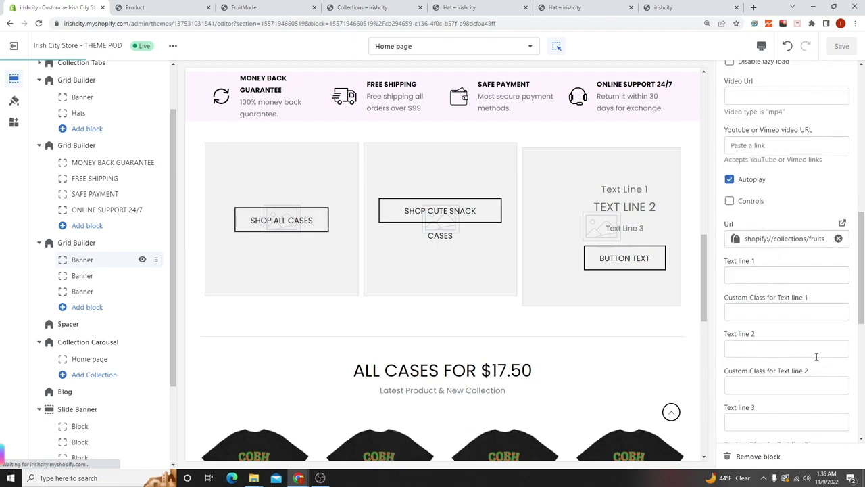
scroll(816, 355, "down", 5)
left_click(796, 160)
key("ctrl+a")
key("BackSpace")
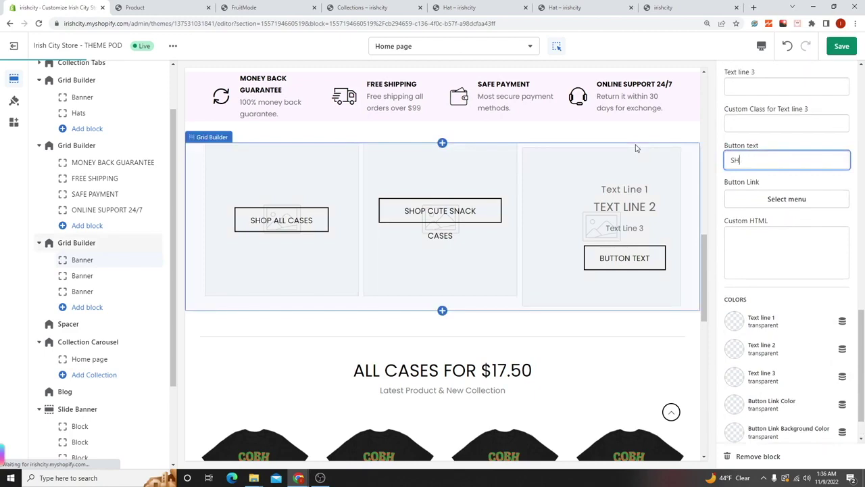
left_click(842, 46)
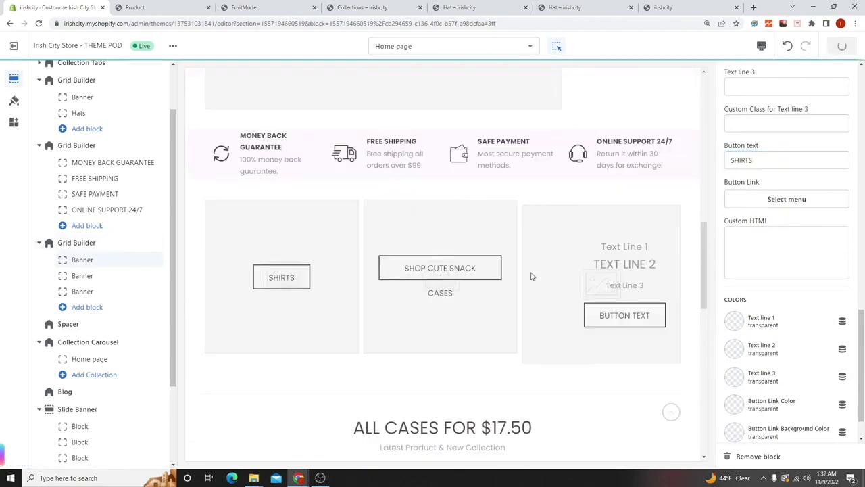
- Set the second banner's button text to HOODIES in the same Grid Builder section and save
left_click(83, 275)
left_click_drag(804, 162, 670, 151)
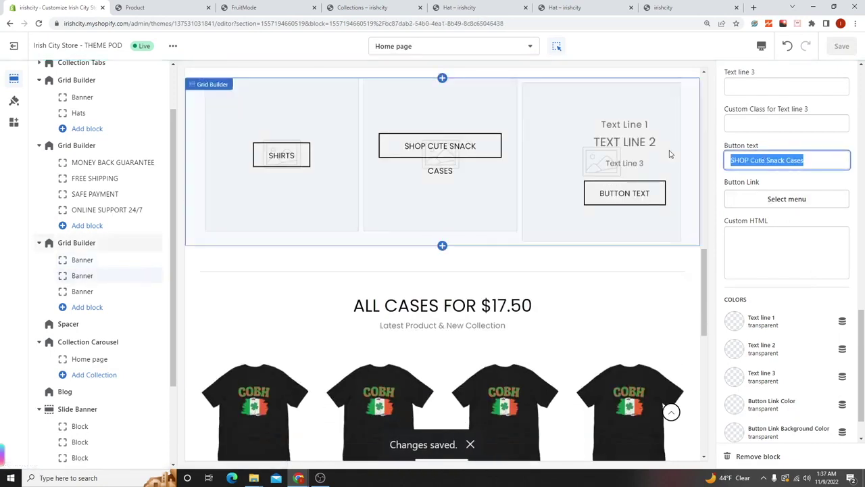
key("BackSpace")
type("HOODIES")
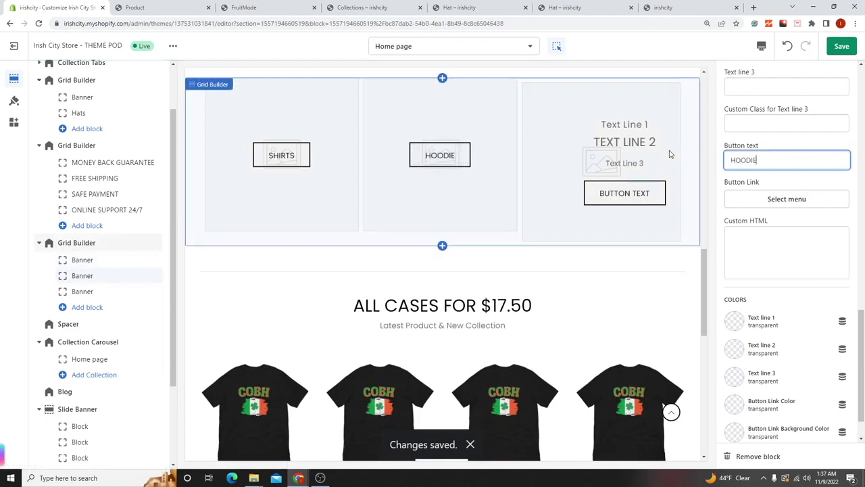
left_click(842, 46)
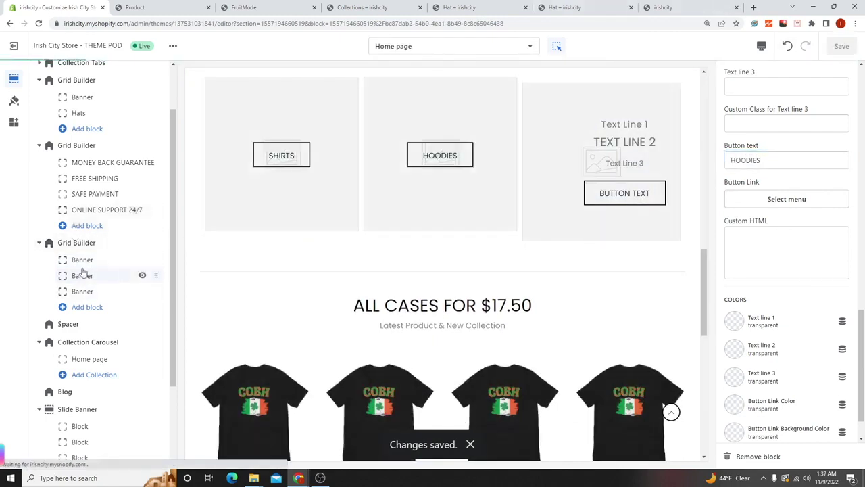
- Set the third banner's button text to HATS in the same Grid Builder section and save
left_click(82, 292)
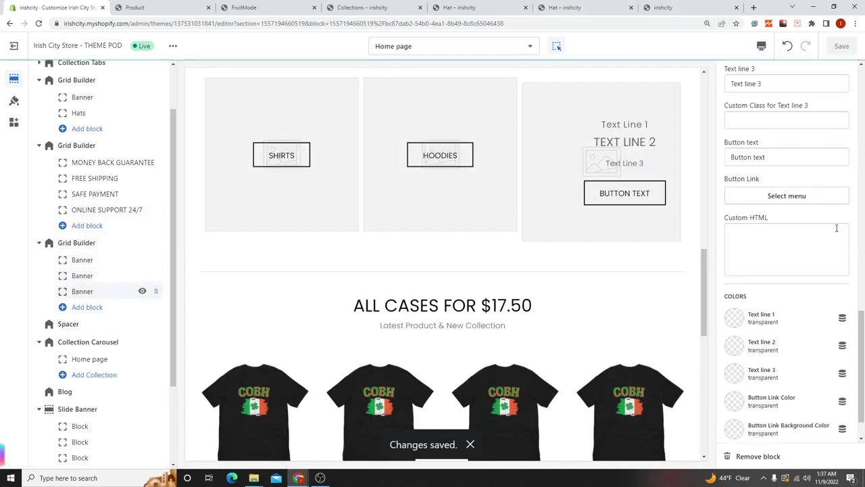
triple_click(784, 157)
scroll(767, 150, "down", 1)
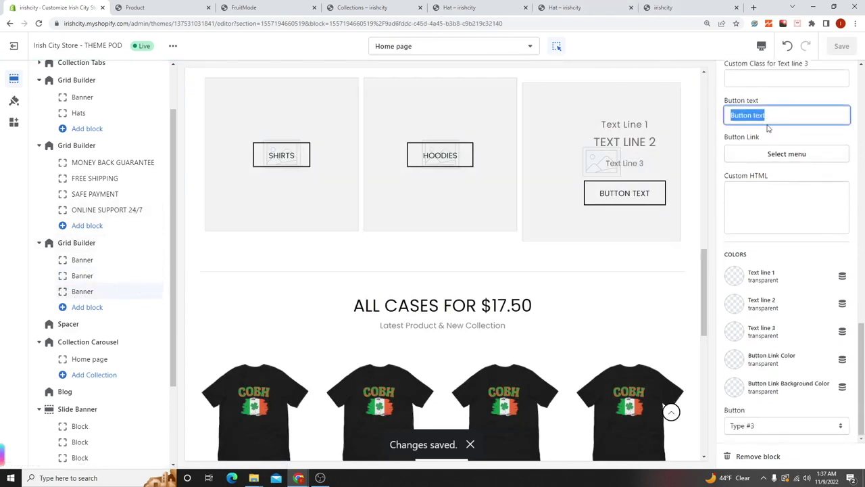
type("HATS")
left_click(842, 46)
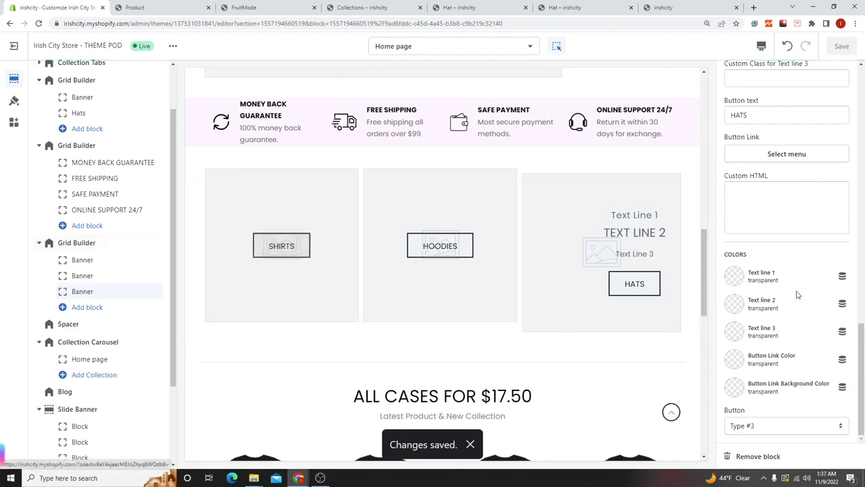
- Select the Collection Carousel section above Latest News in the preview and save the pending home page changes
key("Escape")
scroll(395, 300, "down", 5)
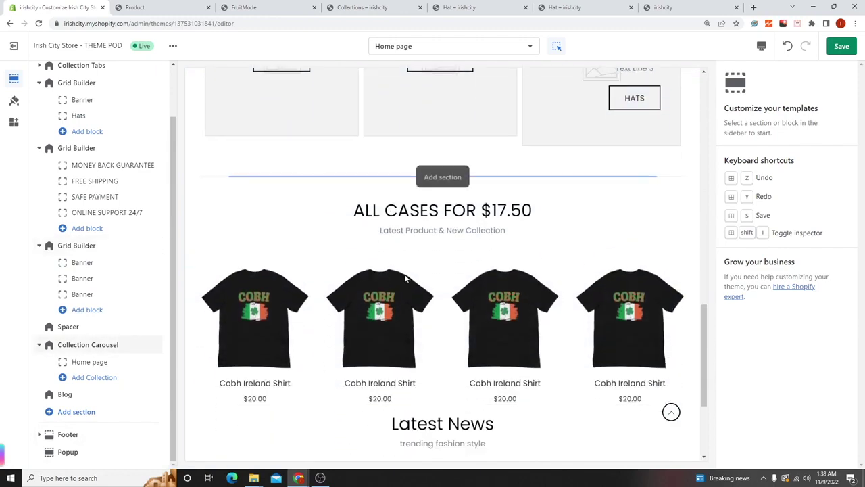
scroll(369, 321, "down", 2)
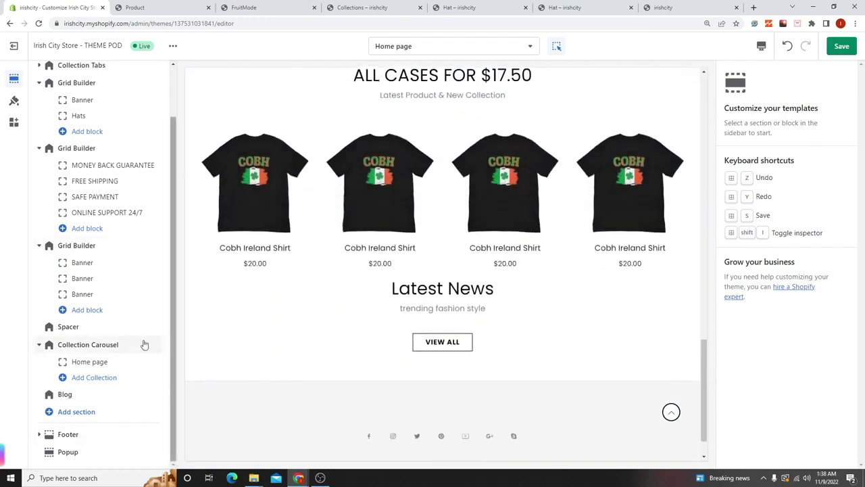
scroll(355, 168, "up", 3)
scroll(473, 226, "down", 3)
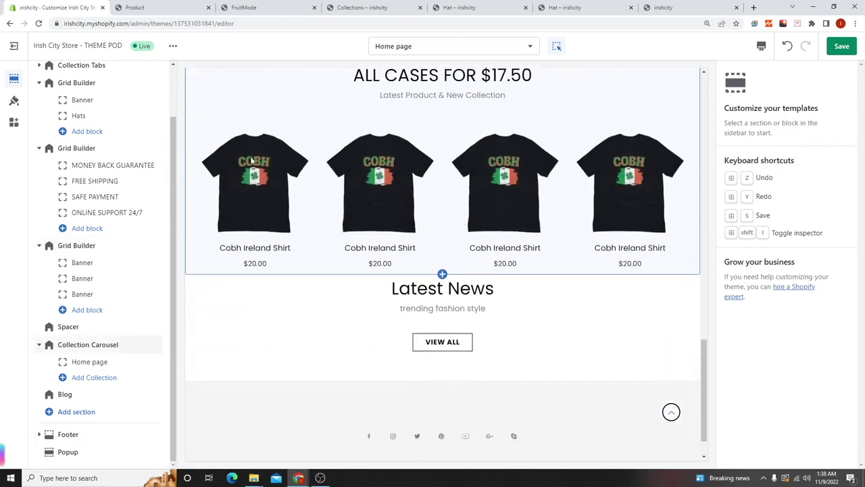
left_click(244, 120)
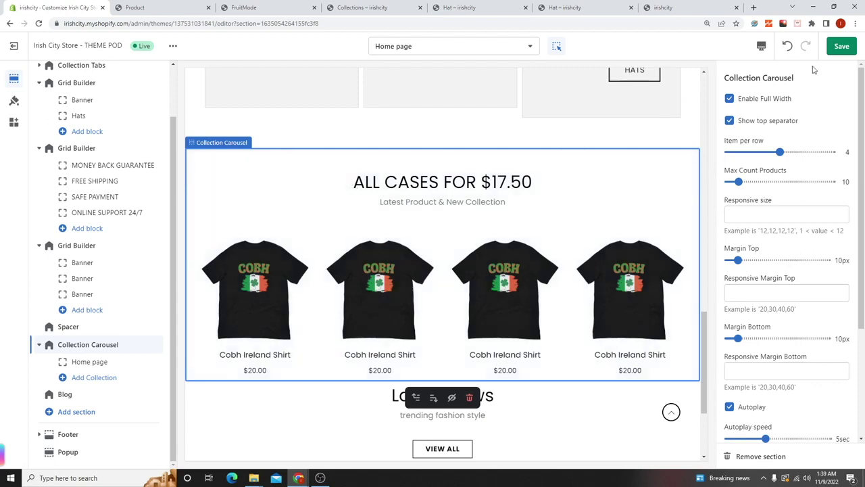
left_click(841, 47)
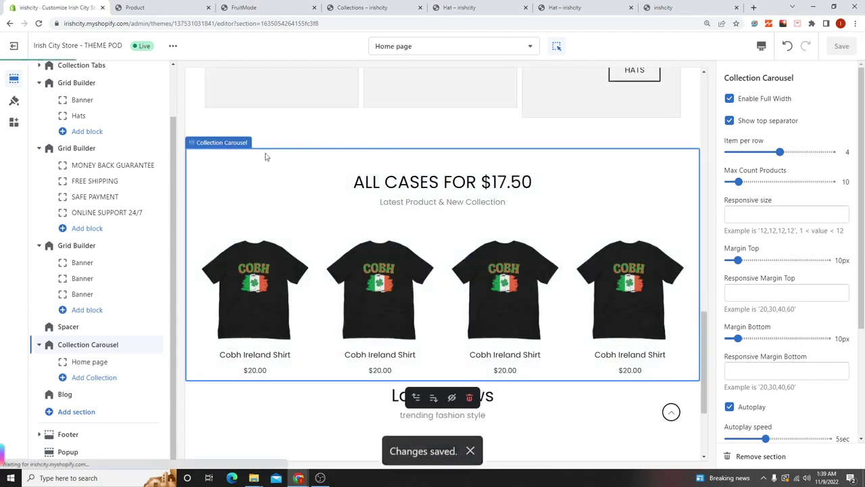
- Leave the theme editor, open the store's product list, and look through the Irish city shirts, hoodies, and hats
left_click(15, 45)
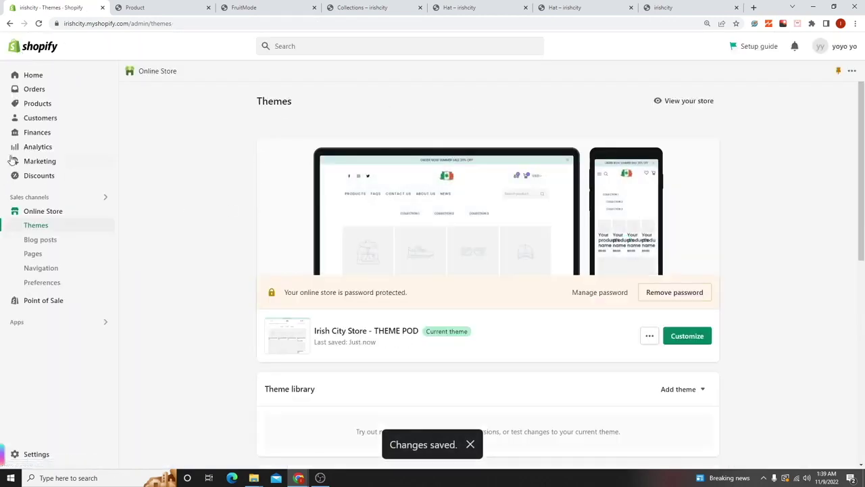
left_click(45, 104)
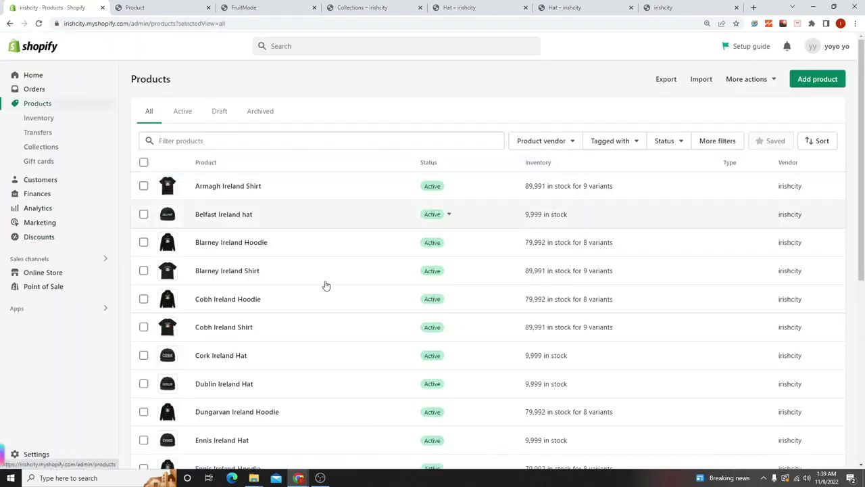
scroll(220, 316, "down", 1)
scroll(220, 311, "down", 2)
scroll(215, 297, "down", 2)
scroll(211, 294, "up", 1)
scroll(211, 294, "up", 2)
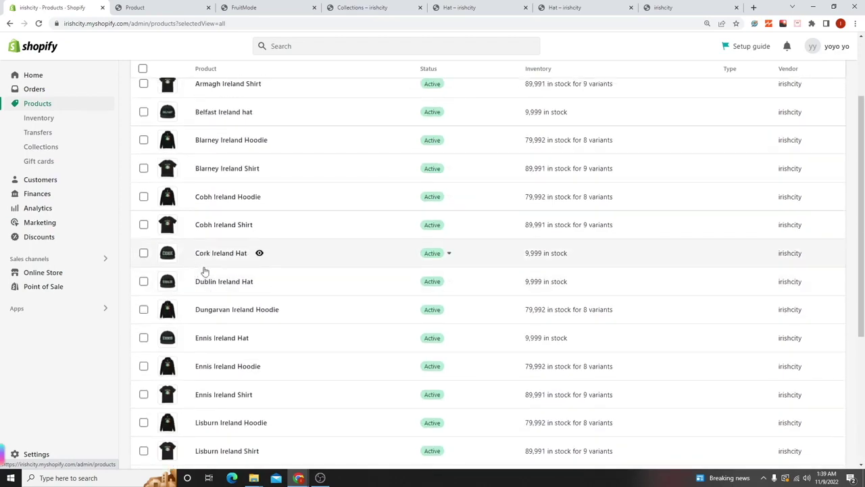
scroll(183, 273, "up", 1)
scroll(182, 271, "up", 1)
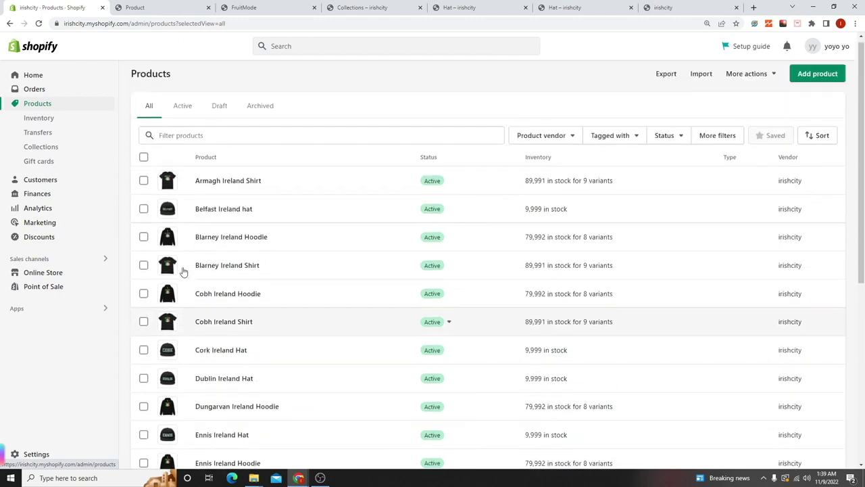
- Create a manual product collection titled New Arrivals and save it
left_click(38, 150)
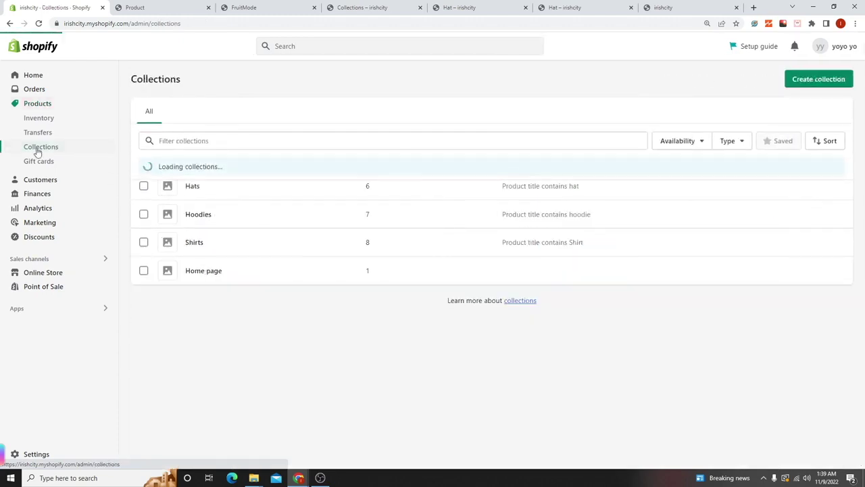
left_click(802, 83)
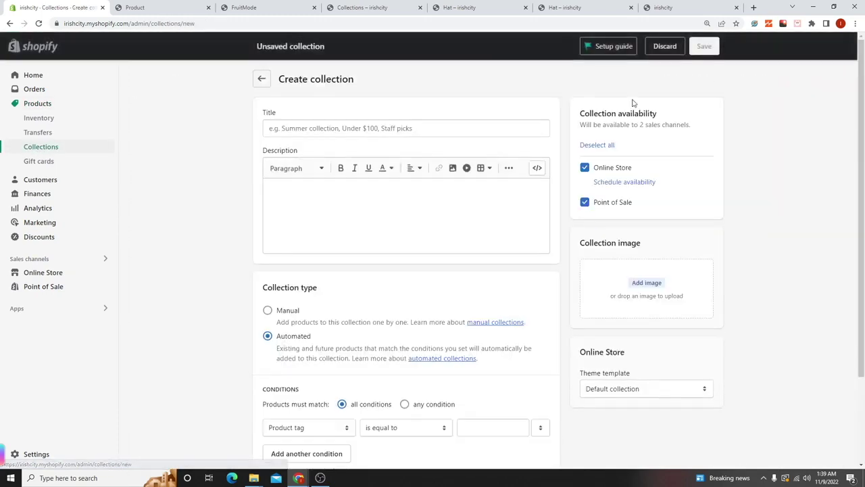
left_click(374, 128)
type("New Arrivals")
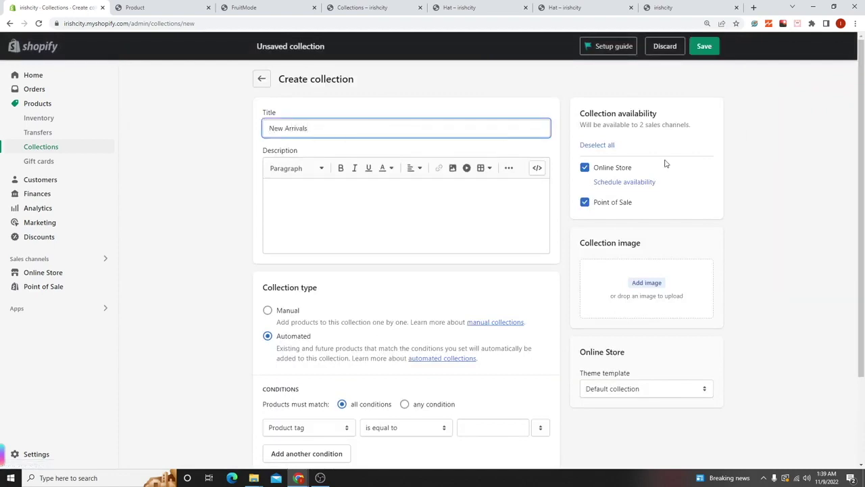
scroll(527, 324, "down", 1)
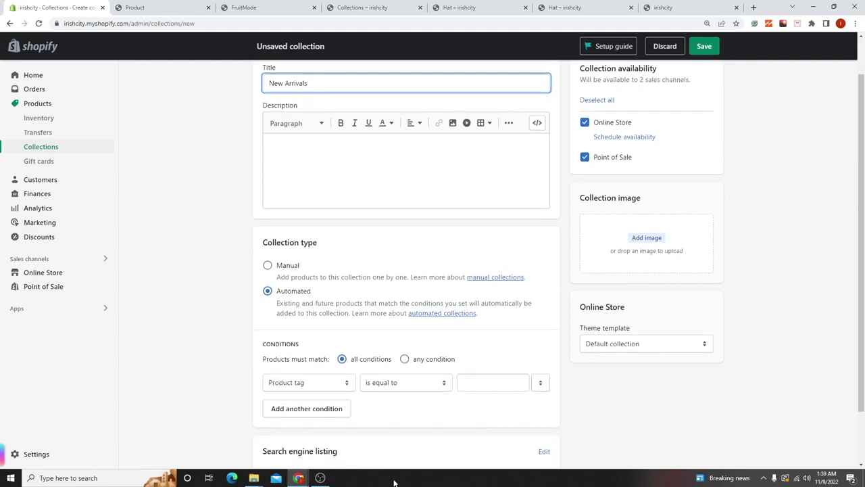
scroll(313, 359, "down", 2)
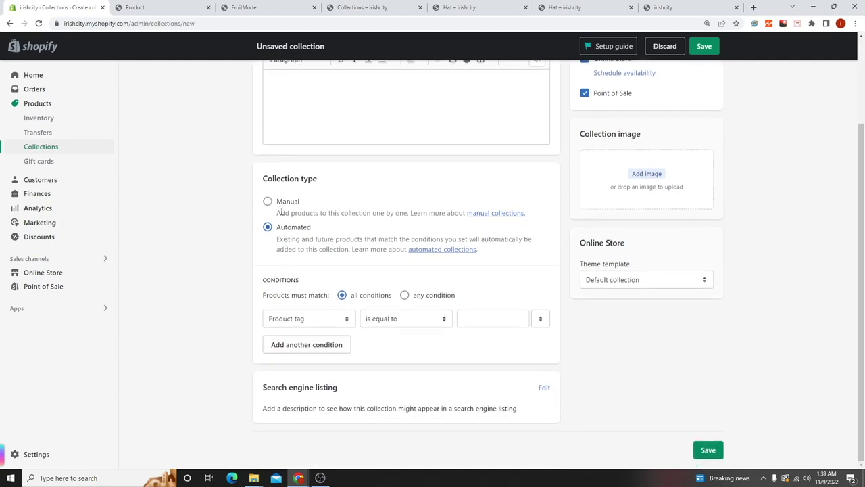
double_click(265, 180)
left_click(268, 202)
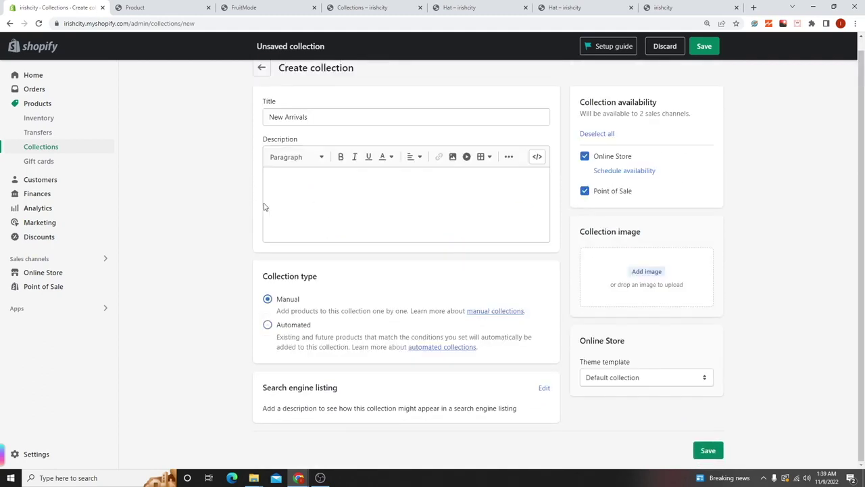
left_click(703, 47)
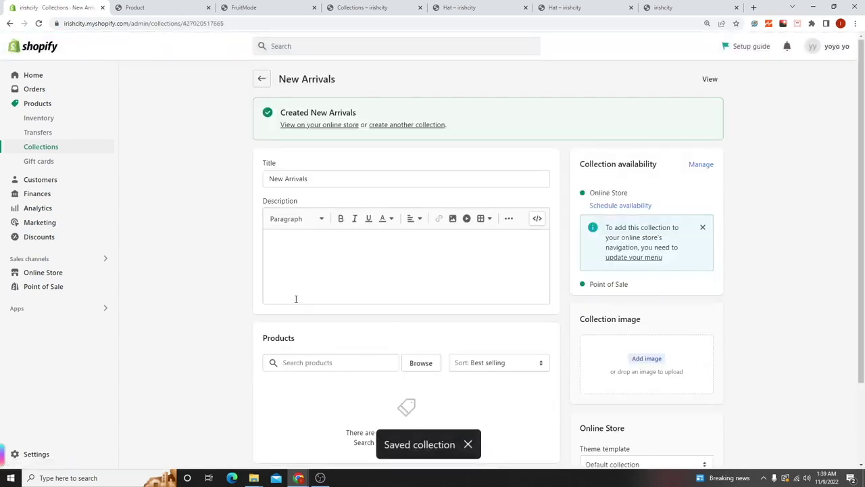
- Browse products for the New Arrivals collection and select Dublin Ireland Hat, Lisburn Ireland Hoodie, and Wexford Ireland Hoodie
scroll(297, 300, "down", 2)
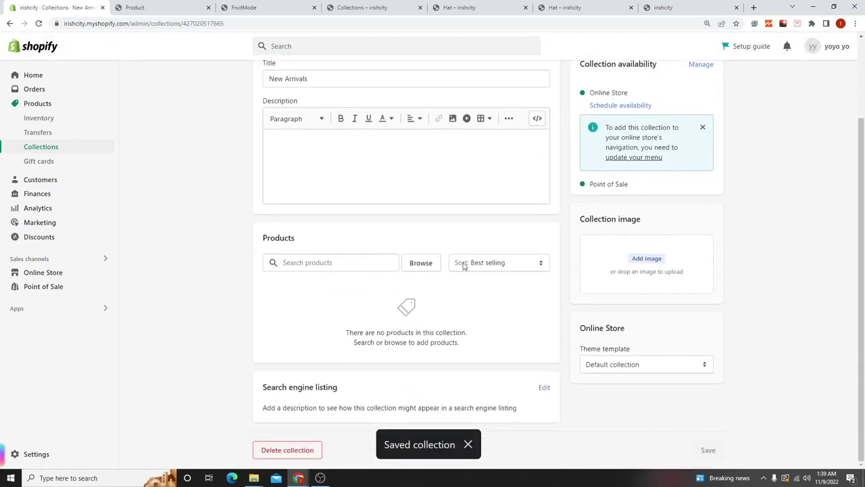
left_click(427, 269)
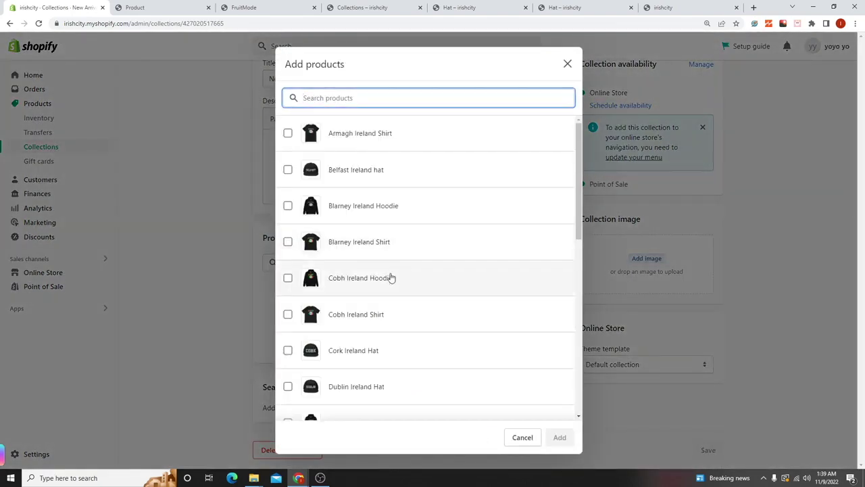
scroll(358, 270, "down", 4)
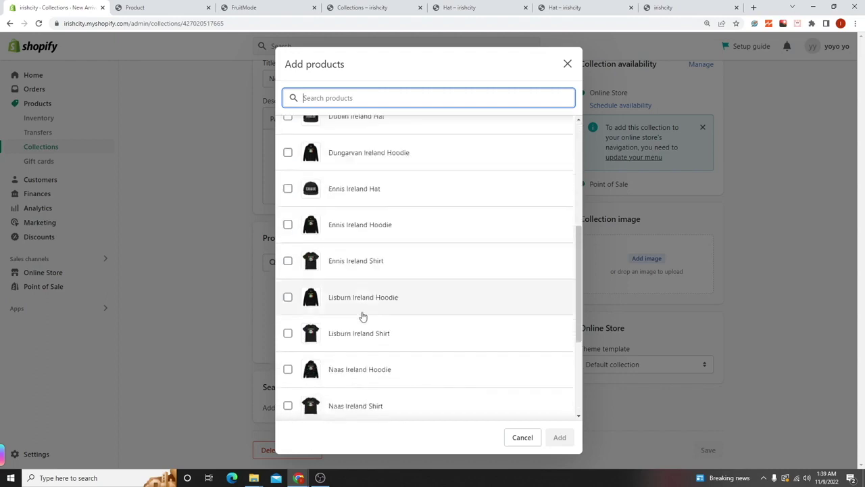
scroll(352, 203, "up", 1)
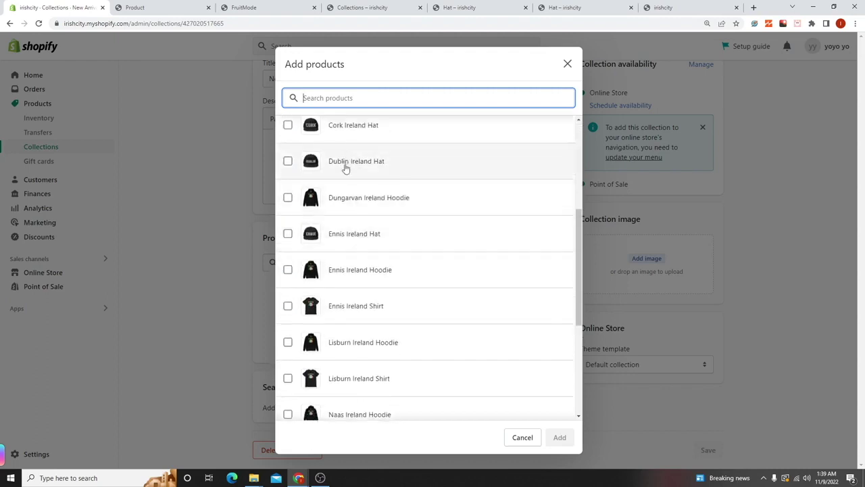
left_click(346, 166)
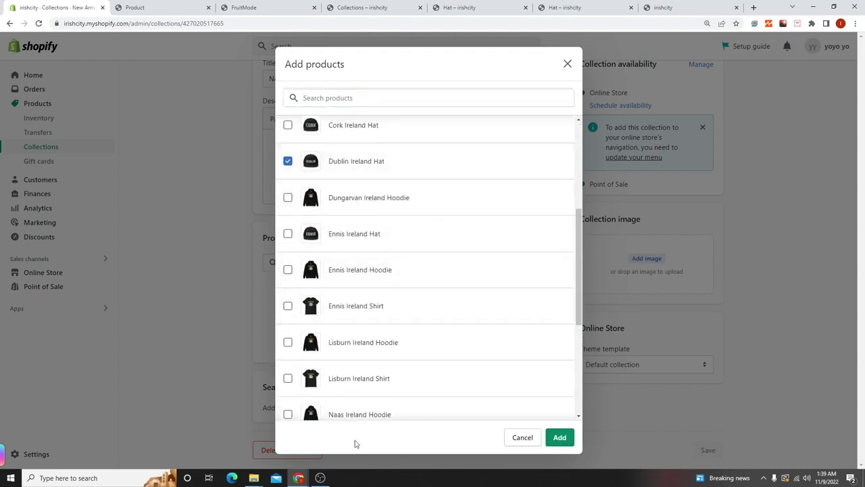
scroll(372, 366, "down", 1)
left_click(354, 299)
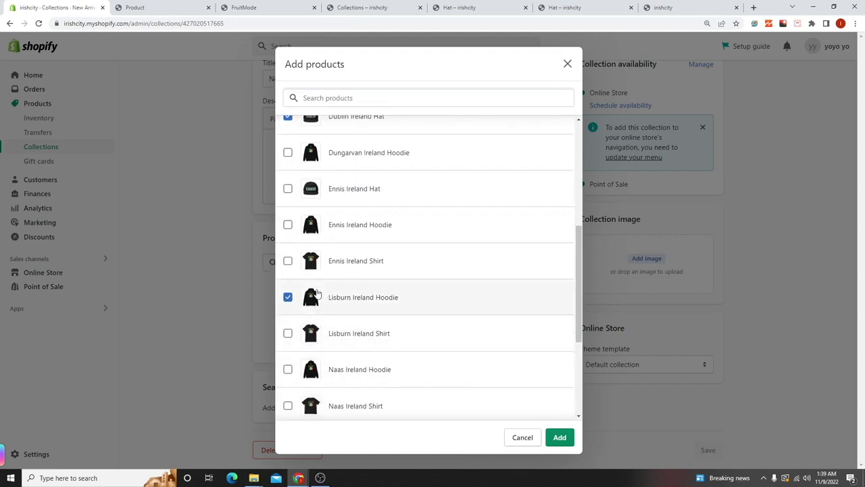
scroll(357, 372, "down", 2)
scroll(353, 378, "down", 2)
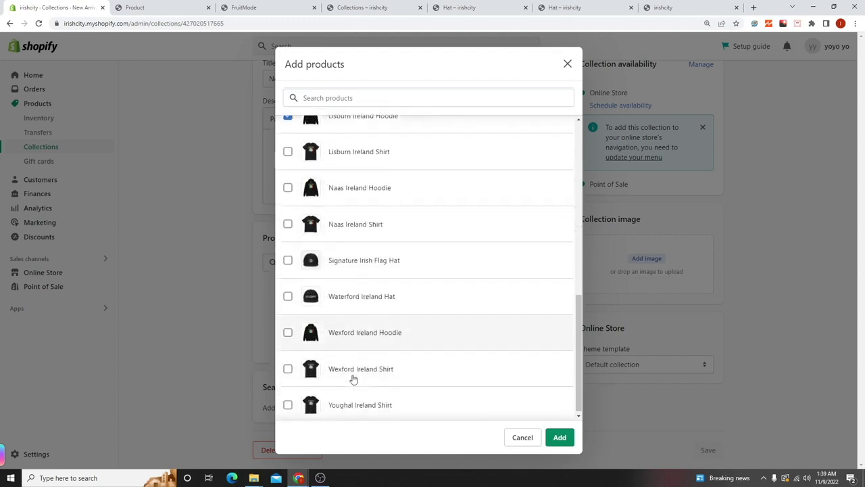
left_click(350, 329)
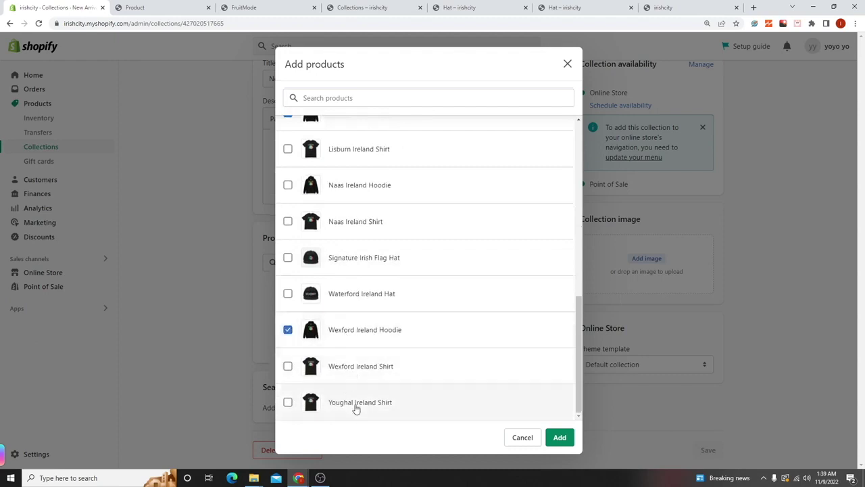
- Include Blarney Ireland Shirt in the selection and add the chosen products to the New Arrivals collection
scroll(345, 399, "up", 3)
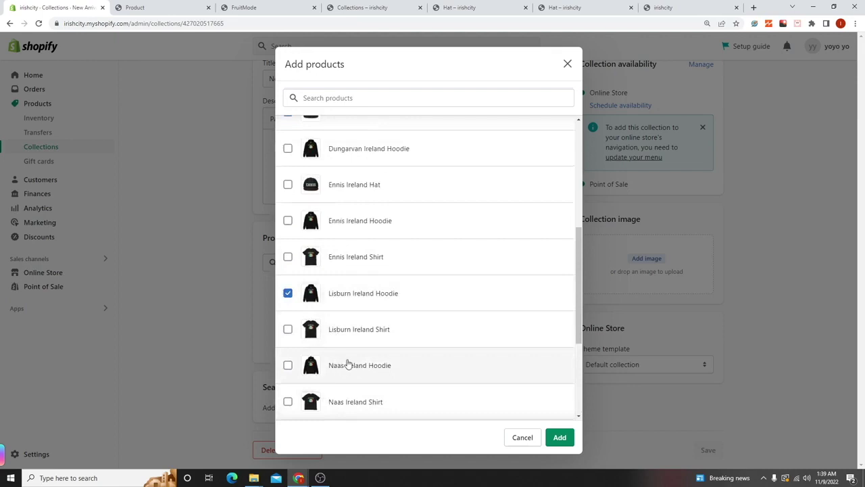
scroll(345, 353, "up", 3)
scroll(345, 352, "up", 3)
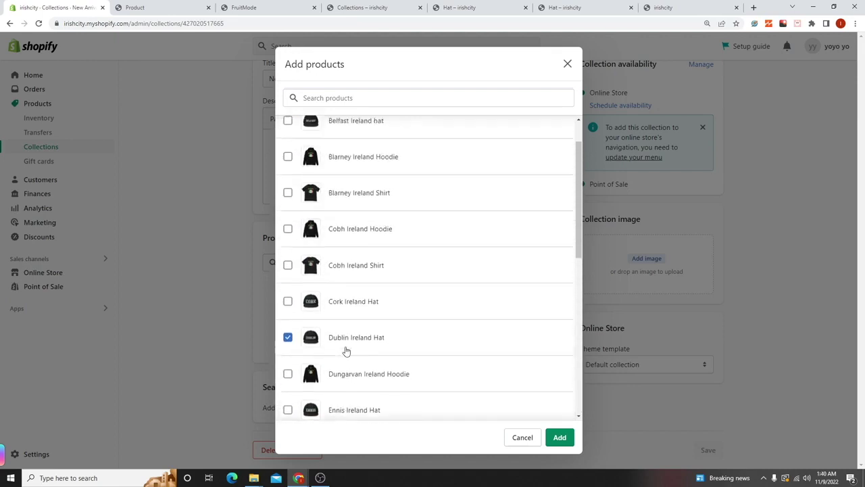
scroll(328, 280, "up", 1)
left_click(343, 245)
left_click(559, 438)
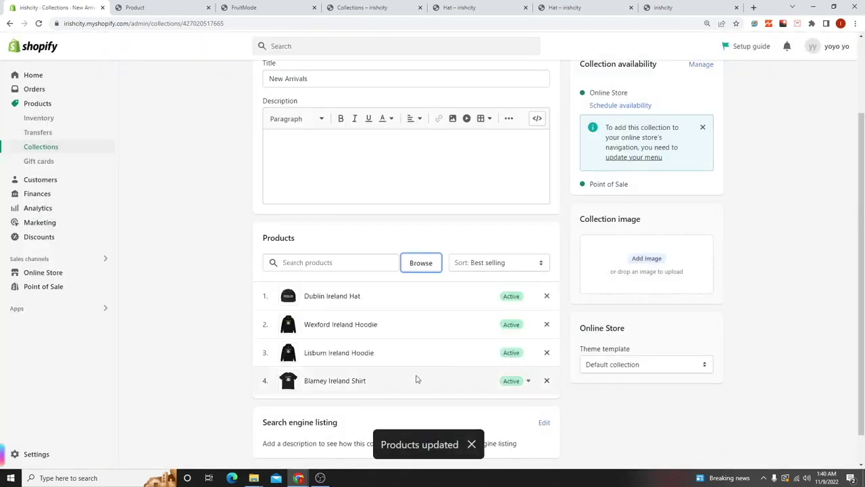
scroll(398, 386, "down", 5)
scroll(363, 340, "up", 1)
scroll(311, 169, "up", 2)
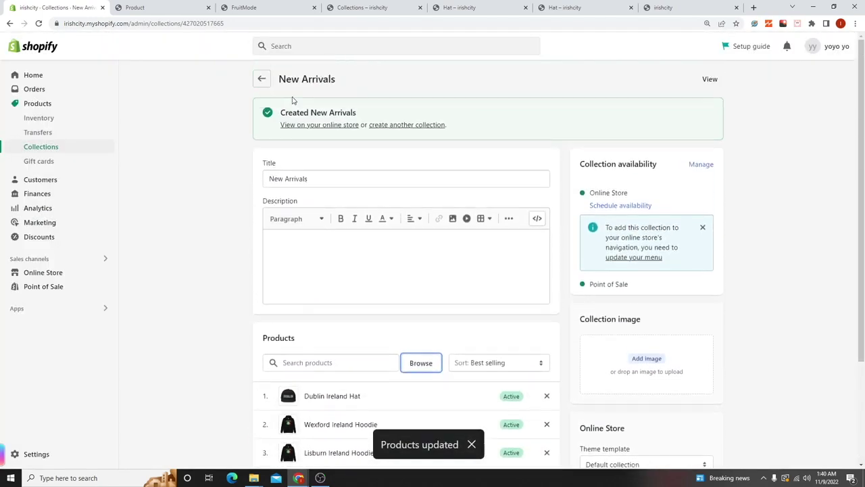
- Leave the collection, reopen the current theme for customization, and select the home page's Collection Carousel section above Latest News
left_click(267, 87)
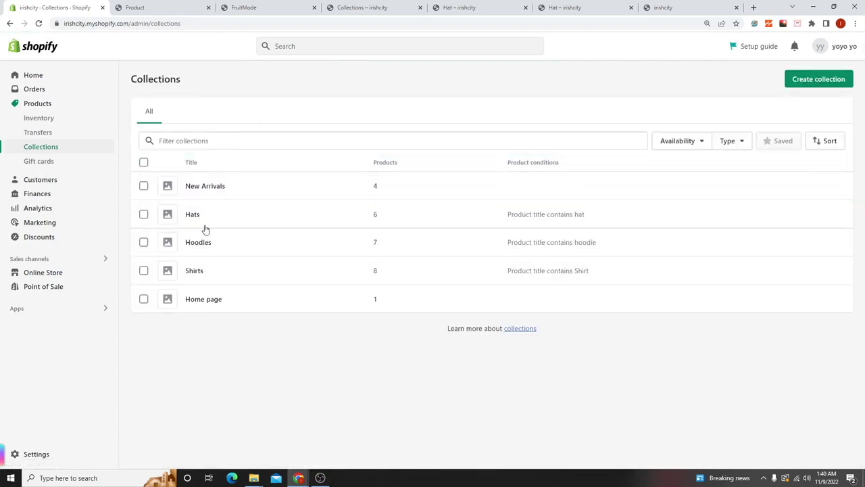
left_click(54, 275)
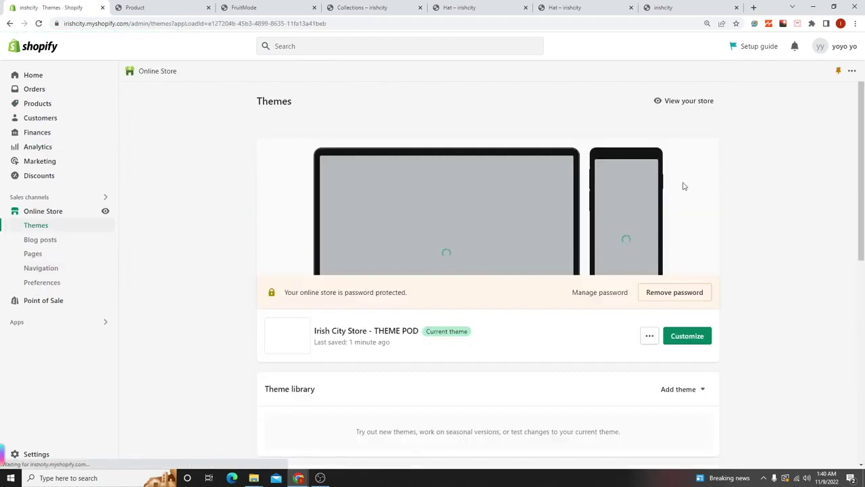
left_click(690, 336)
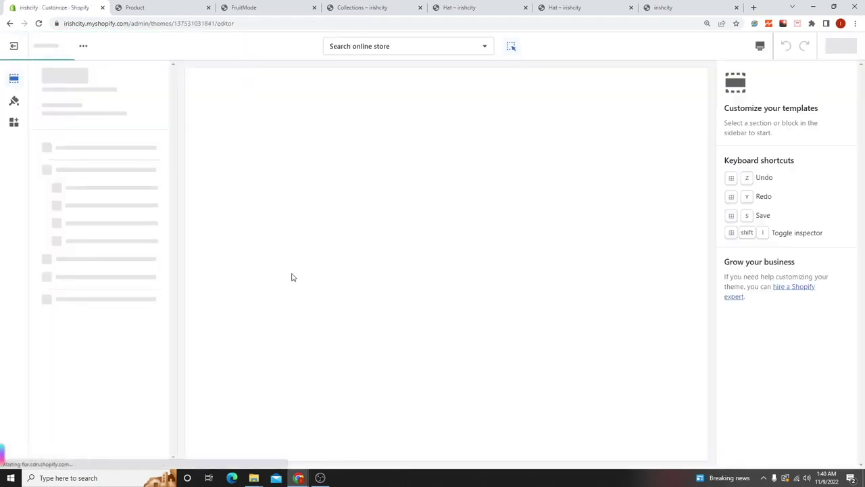
scroll(359, 295, "down", 10)
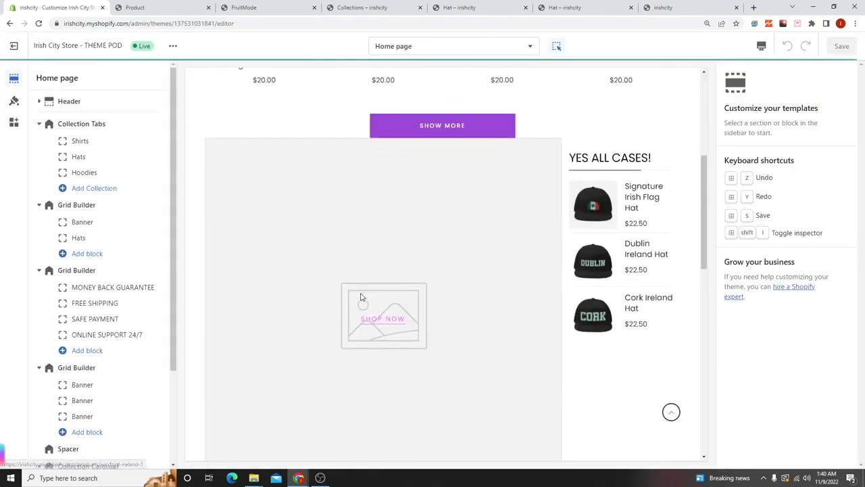
scroll(352, 295, "down", 2)
scroll(257, 311, "up", 2)
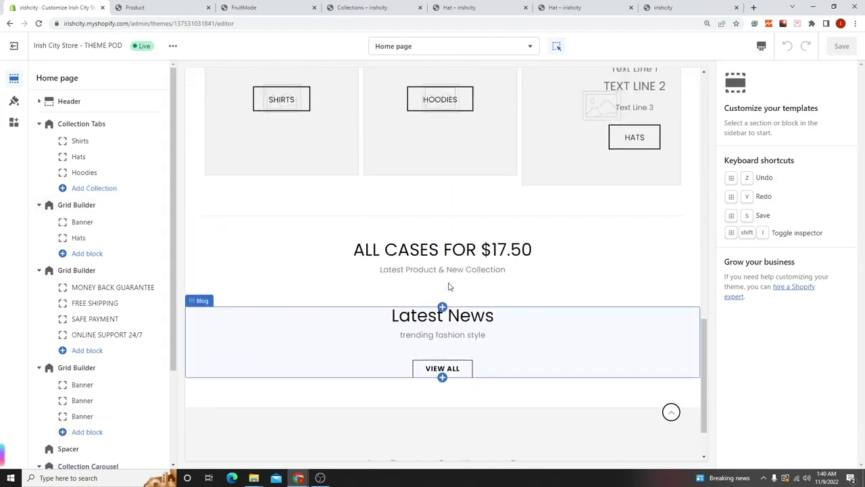
left_click(352, 282)
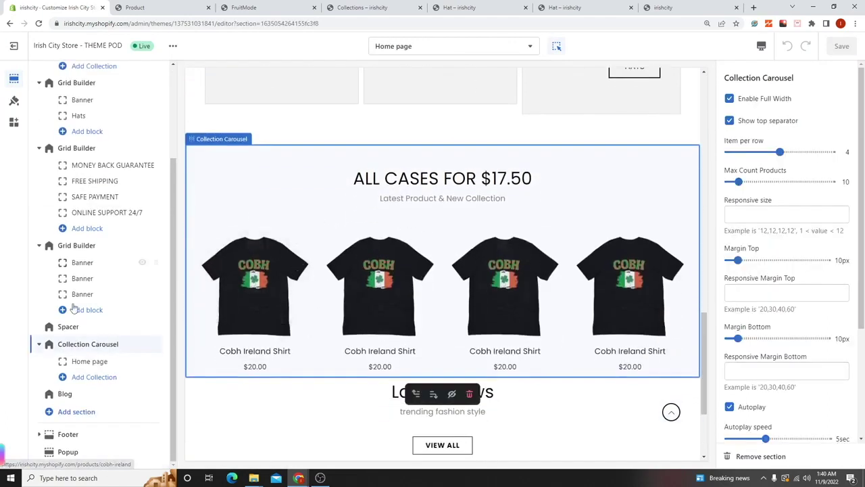
- Change the Collection Carousel's collection block from Home page to New Arrivals
left_click(89, 362)
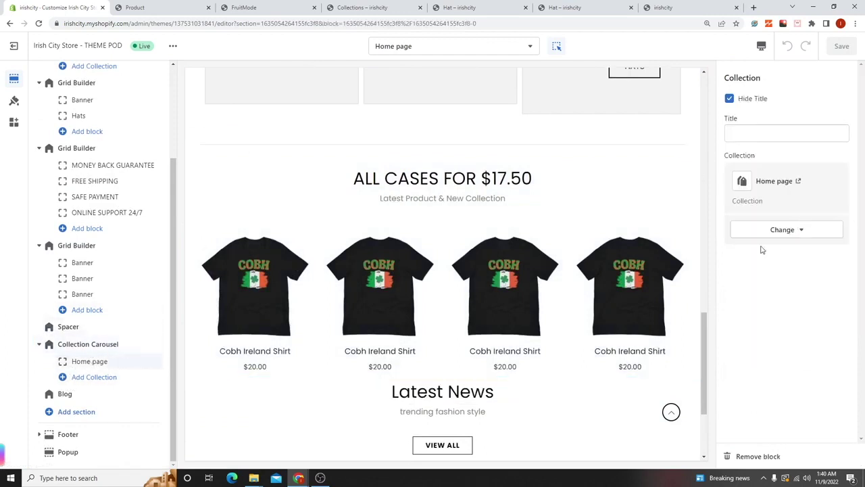
left_click(782, 231)
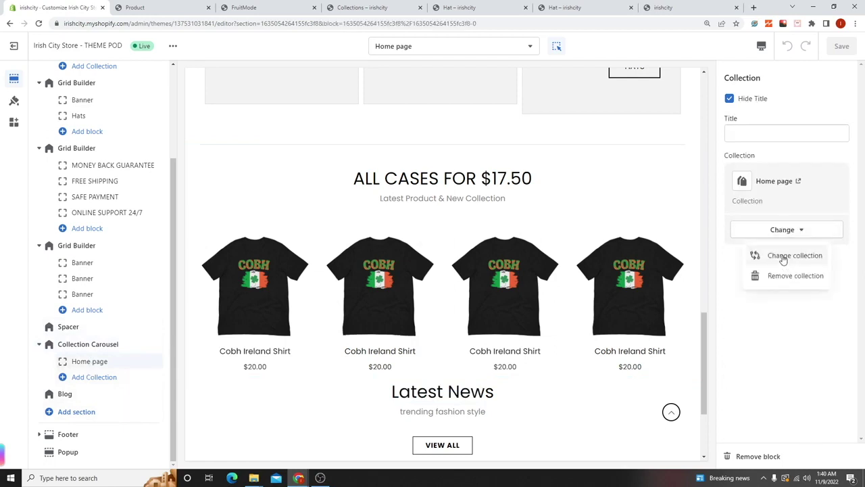
left_click(782, 256)
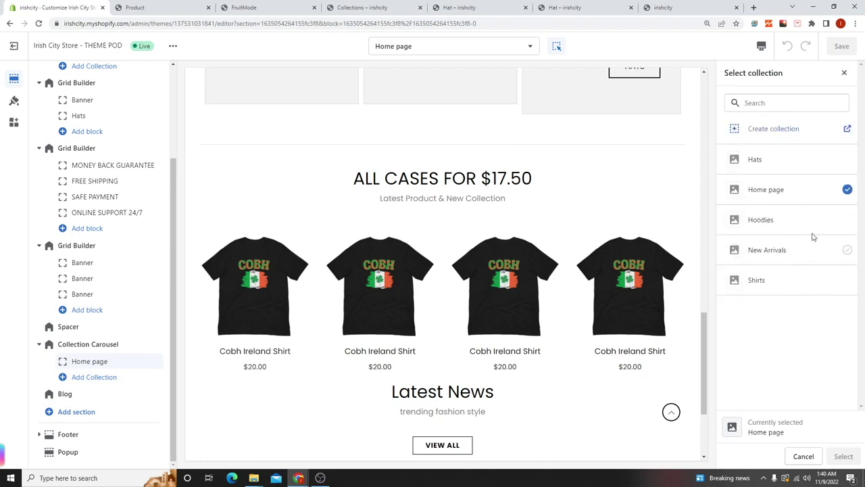
left_click(765, 261)
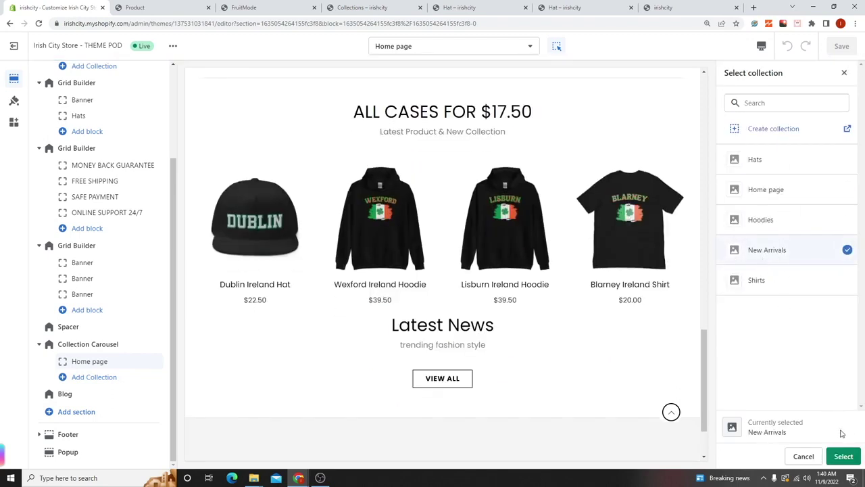
left_click(843, 456)
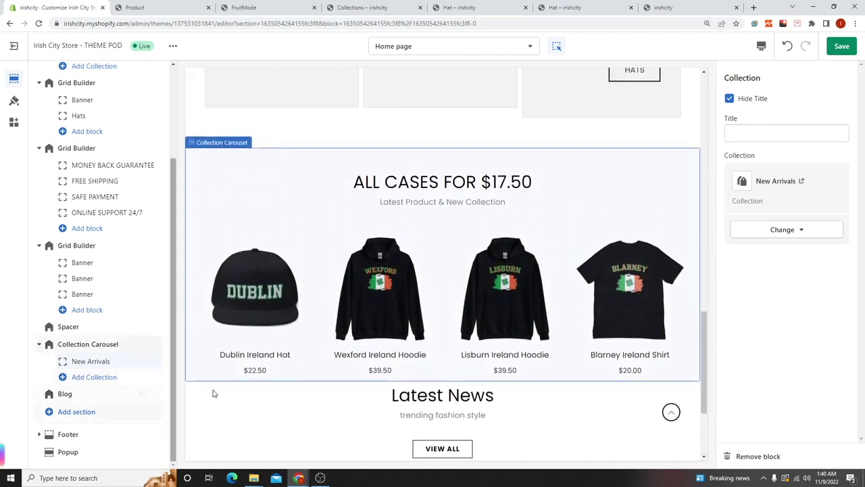
- Check the carousel's heading and collection block settings, and compare them with the matching section on the FruitMode store page
left_click_drag(351, 187, 507, 187)
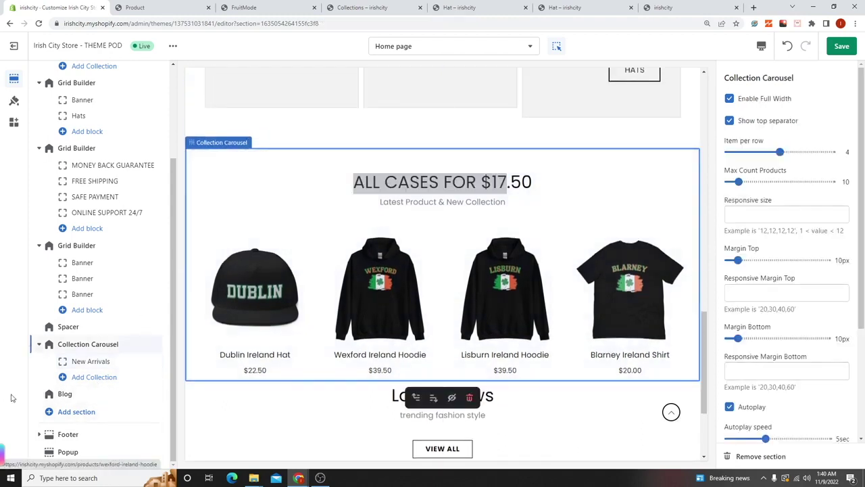
left_click(82, 362)
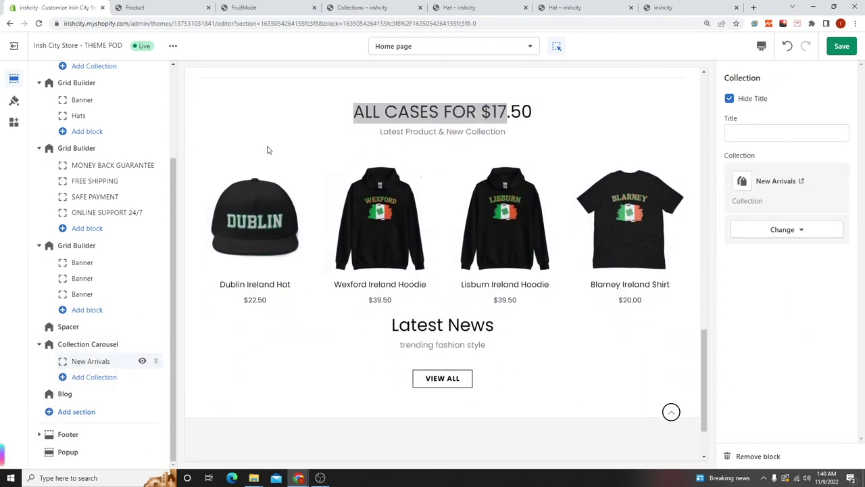
left_click(244, 8)
scroll(402, 171, "up", 2)
scroll(257, 228, "up", 3)
scroll(257, 227, "down", 2)
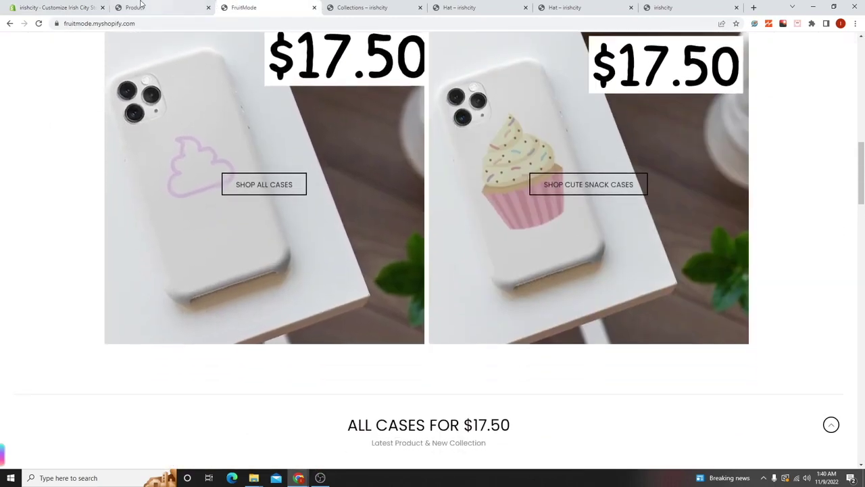
left_click(125, 8)
left_click(108, 5)
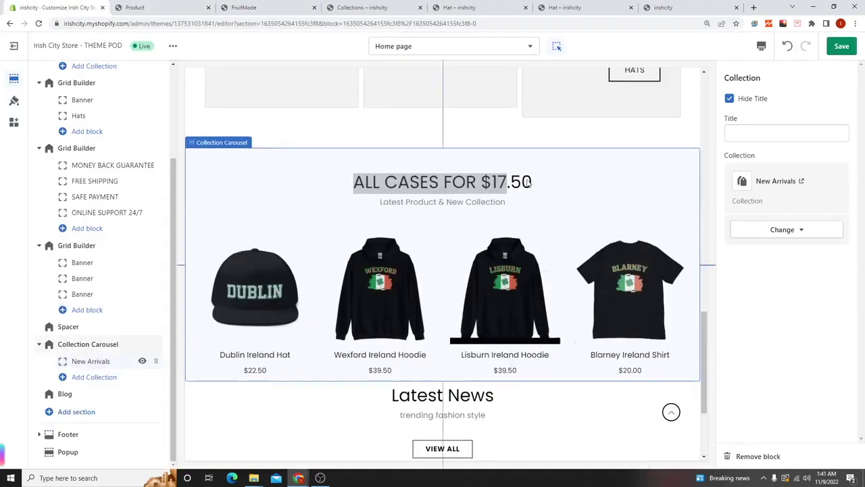
- Open the Collection Carousel section's settings and clear its existing heading text
left_click(48, 344)
scroll(812, 351, "down", 3)
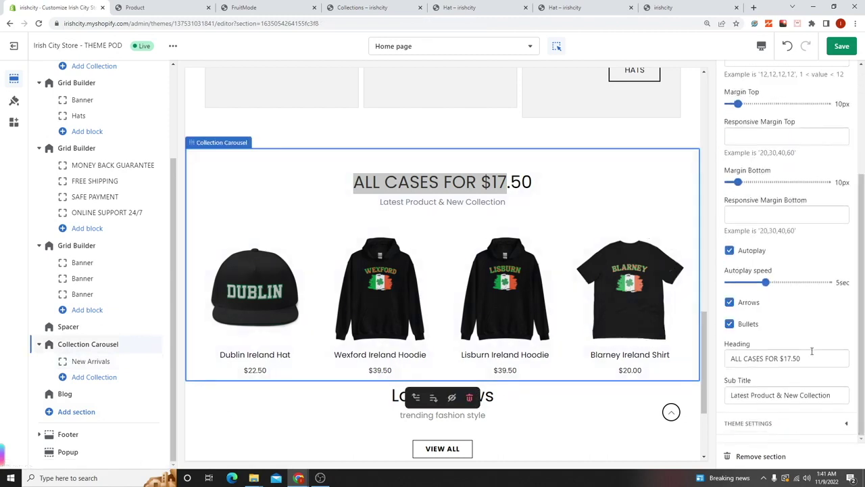
left_click_drag(810, 361, 705, 361)
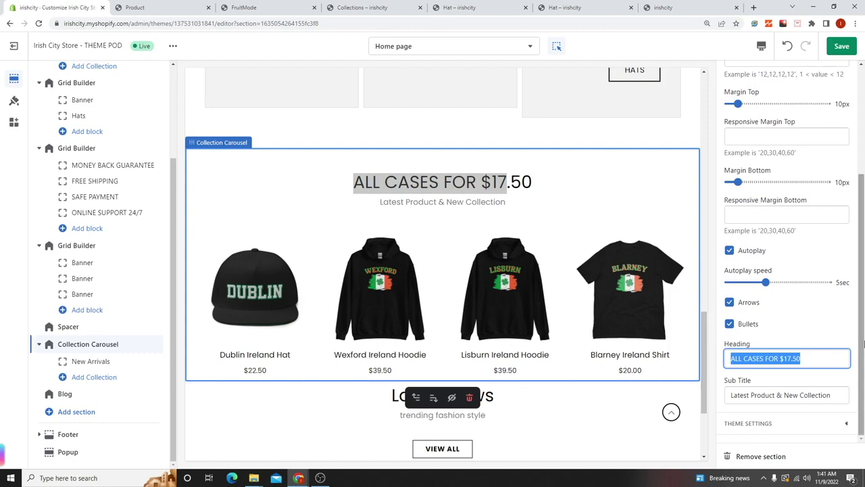
type("D")
key("BackSpace")
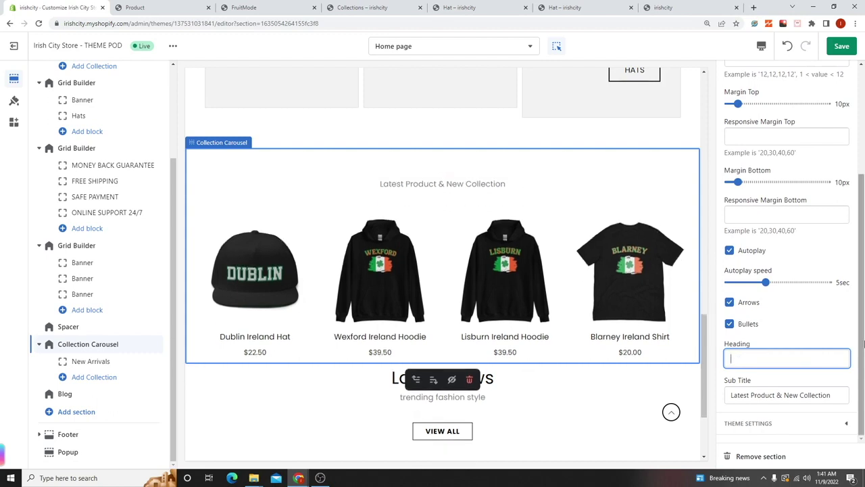
type("Checkout")
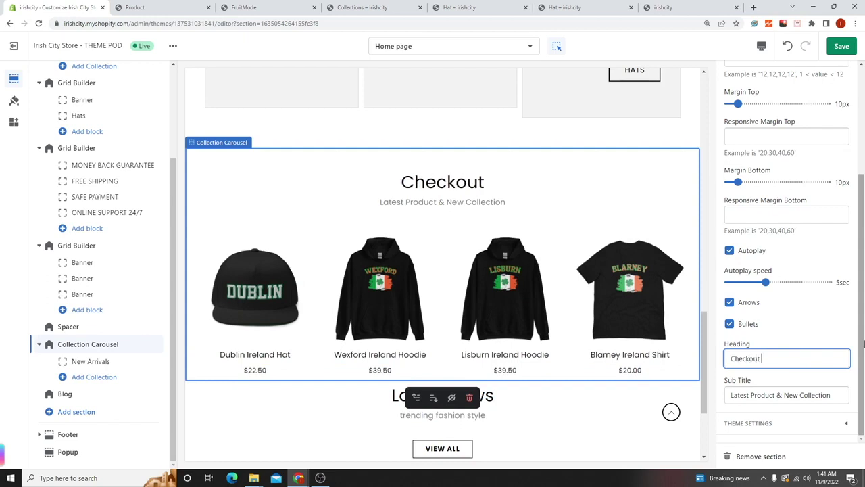
key("BackSpace")
key("BackSpace")
key("BackSpace")
key("BackSpace")
key("BackSpace")
key("BackSpace")
key("BackSpace")
key("BackSpace")
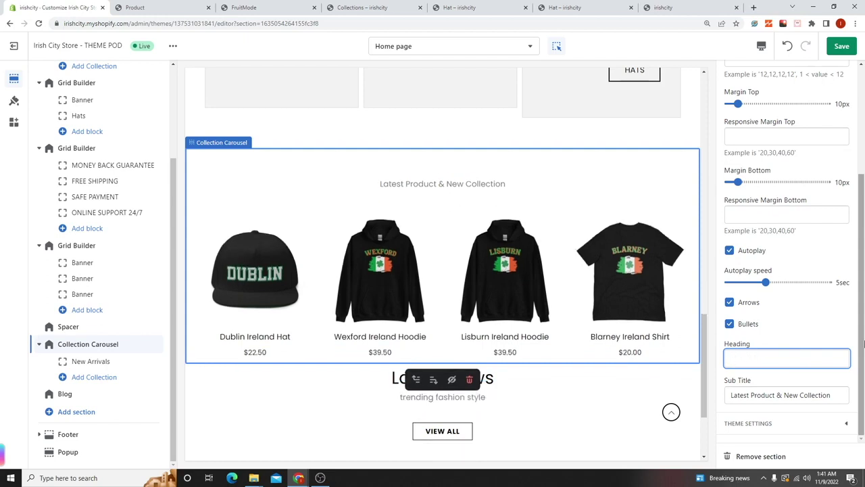
- Set the carousel's heading to "New Arrivals!" and its sub title to "Latest Product & New Collections", and save the theme
type("New Arri")
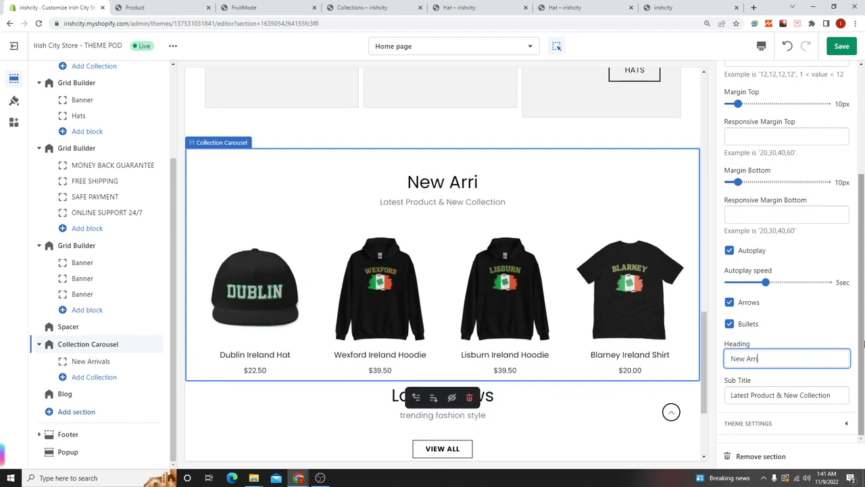
type("vals!")
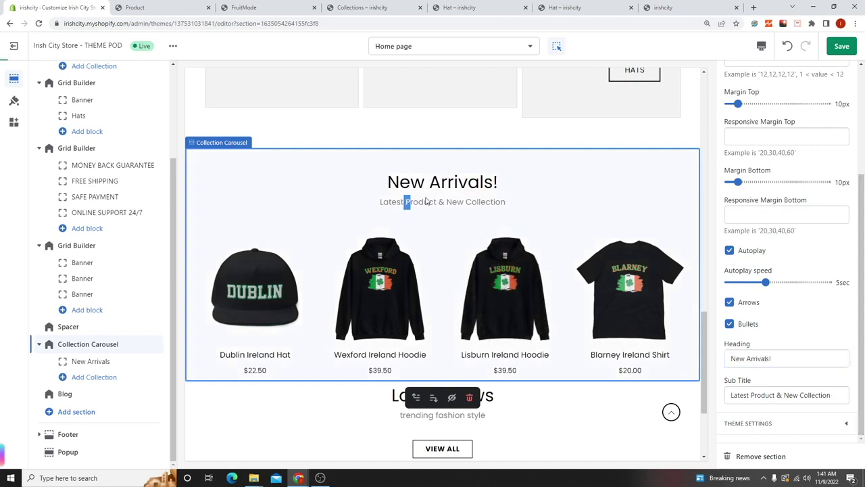
left_click(840, 394)
type("s!@")
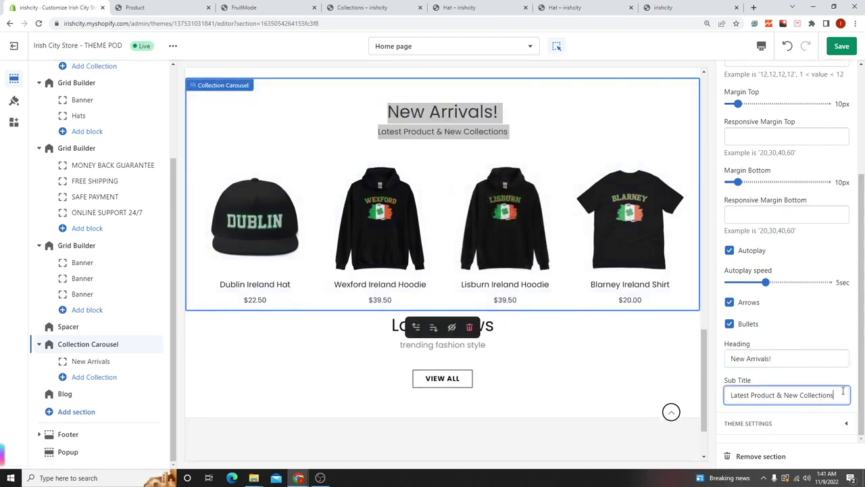
key("BackSpace")
key("BackSpace")
left_click(841, 45)
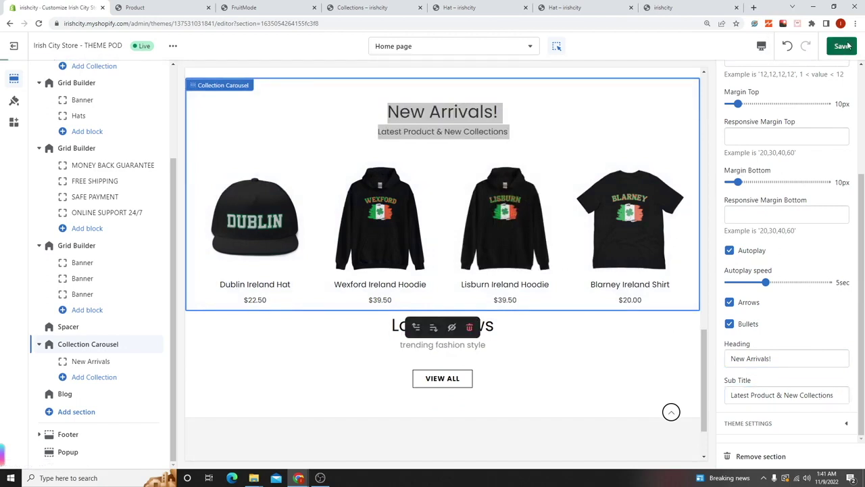
- Review the home page preview from the product tabs and Grid Builder banners down to the New Arrivals carousel and footer
scroll(527, 297, "down", 2)
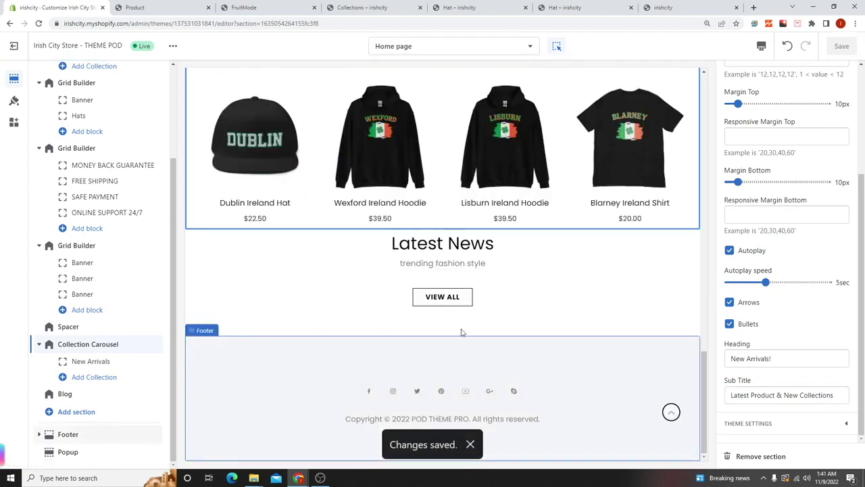
scroll(460, 331, "up", 2)
scroll(428, 331, "down", 2)
scroll(428, 330, "up", 3)
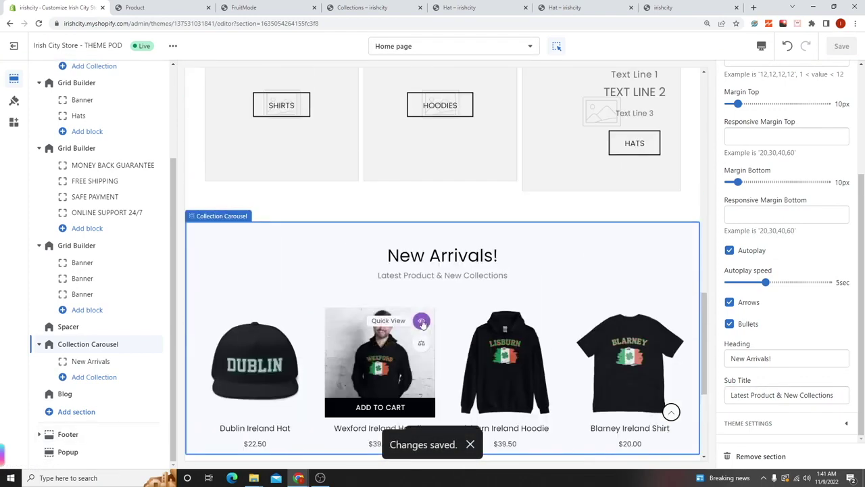
scroll(422, 323, "up", 3)
scroll(420, 323, "down", 4)
scroll(421, 323, "down", 2)
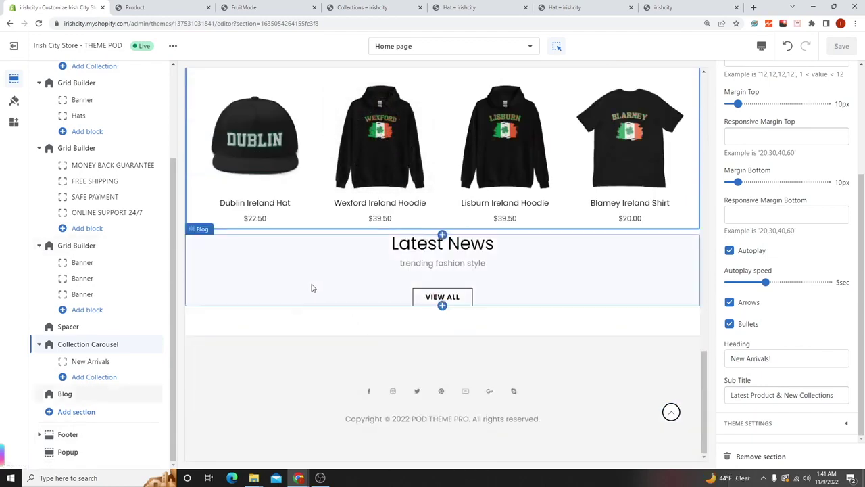
scroll(303, 270, "up", 15)
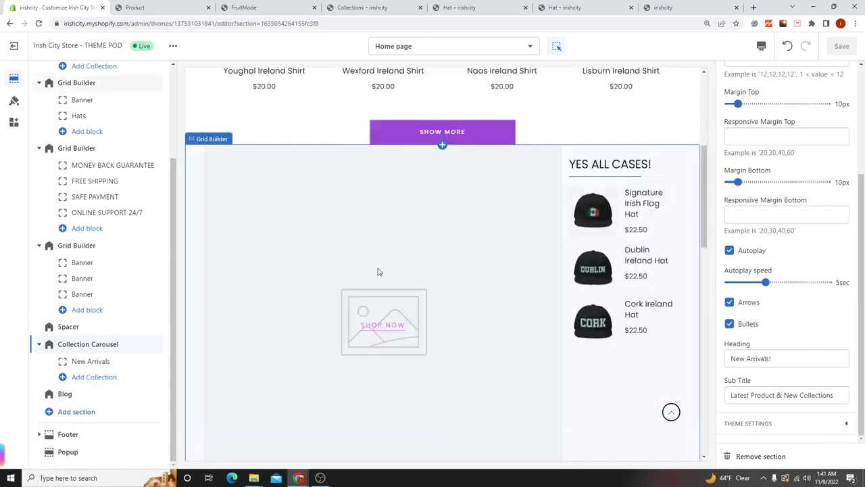
scroll(378, 279, "down", 3)
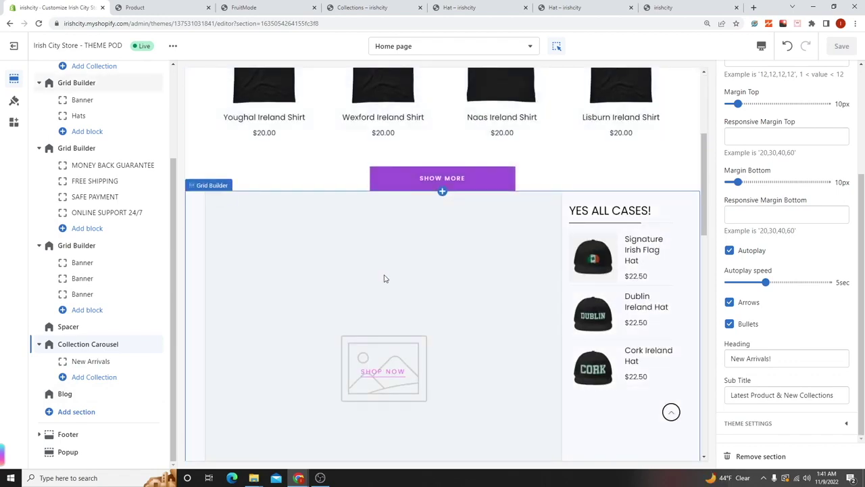
scroll(384, 279, "up", 3)
scroll(440, 239, "down", 3)
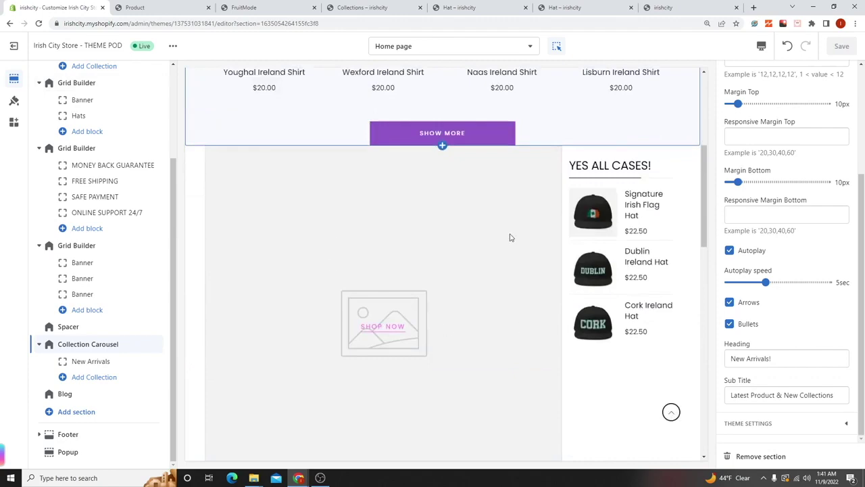
scroll(511, 237, "down", 6)
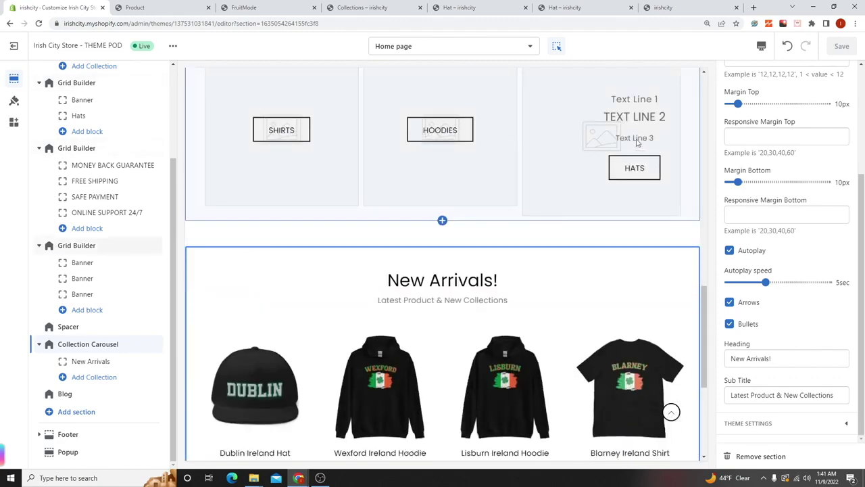